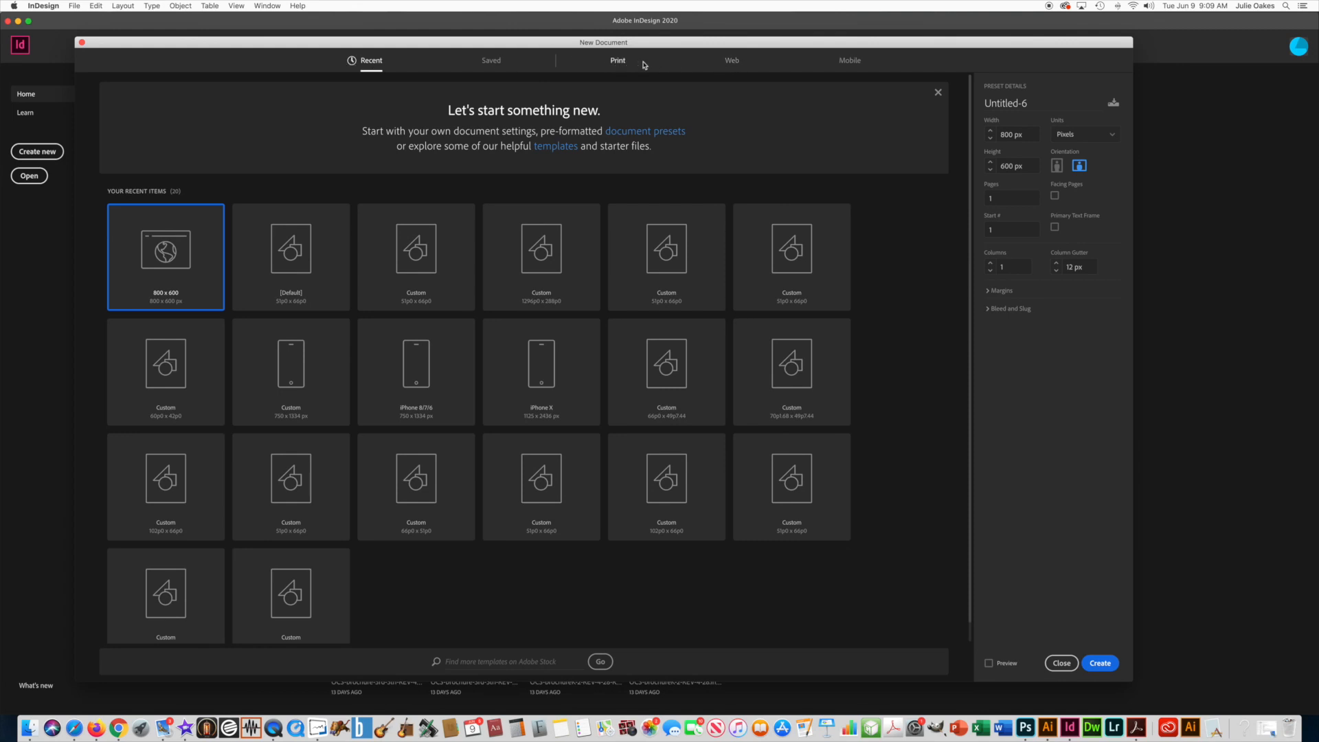
Step: Create a new document from the 800 x 600 px web preset
click(733, 62)
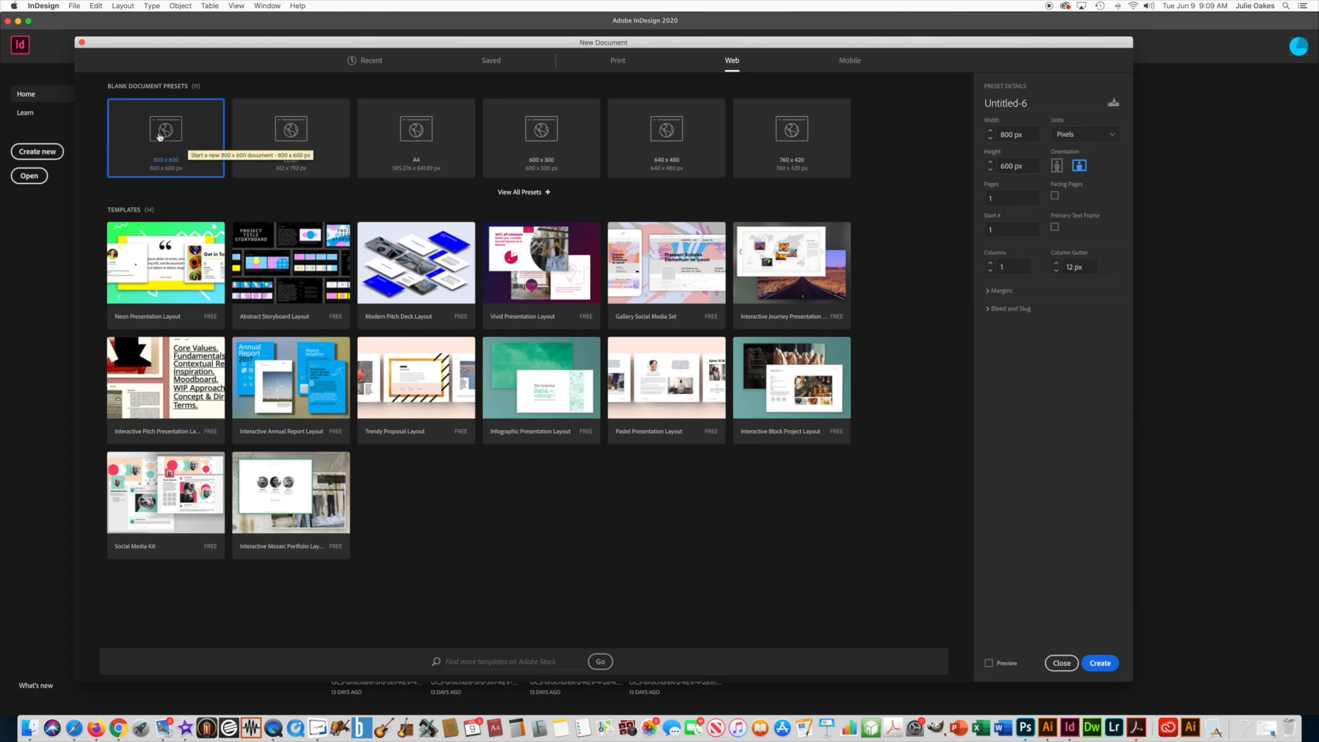
key(Escape)
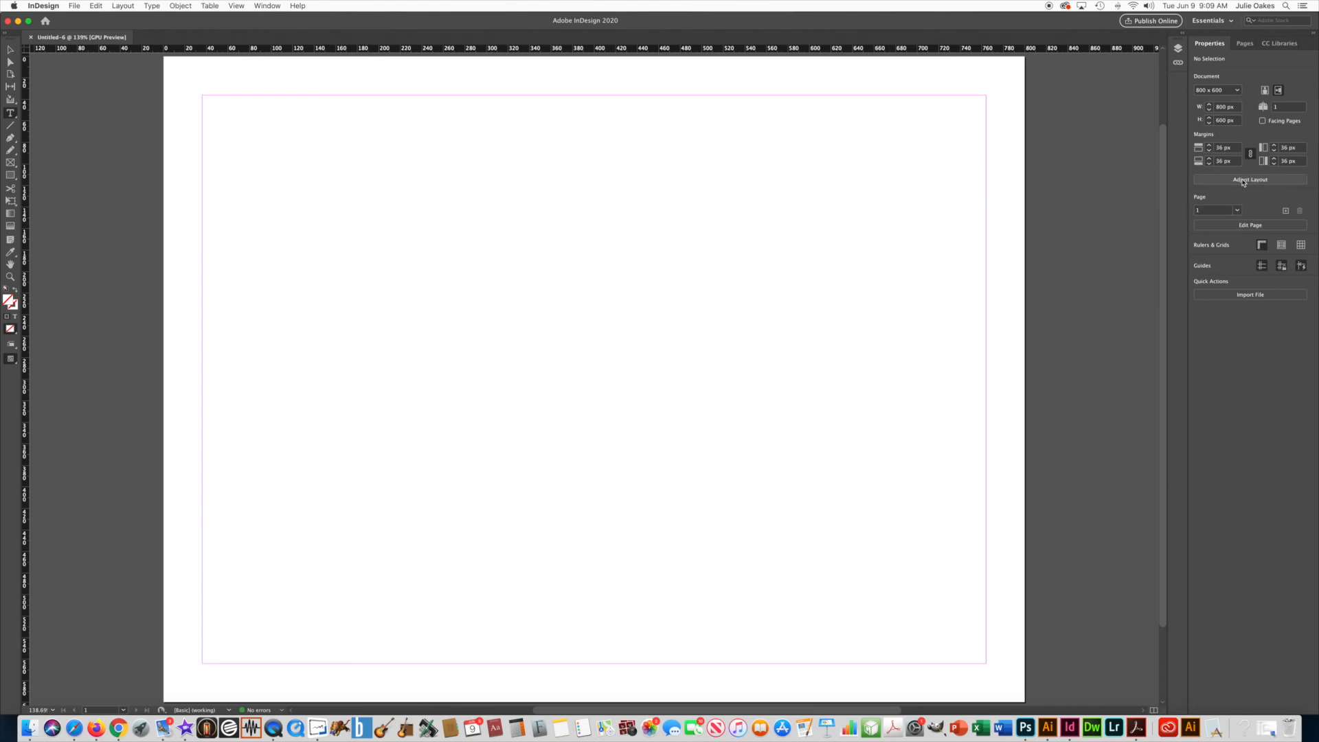
Step: Apply the Essentials workspace and show the Control panel above the document
click(275, 6)
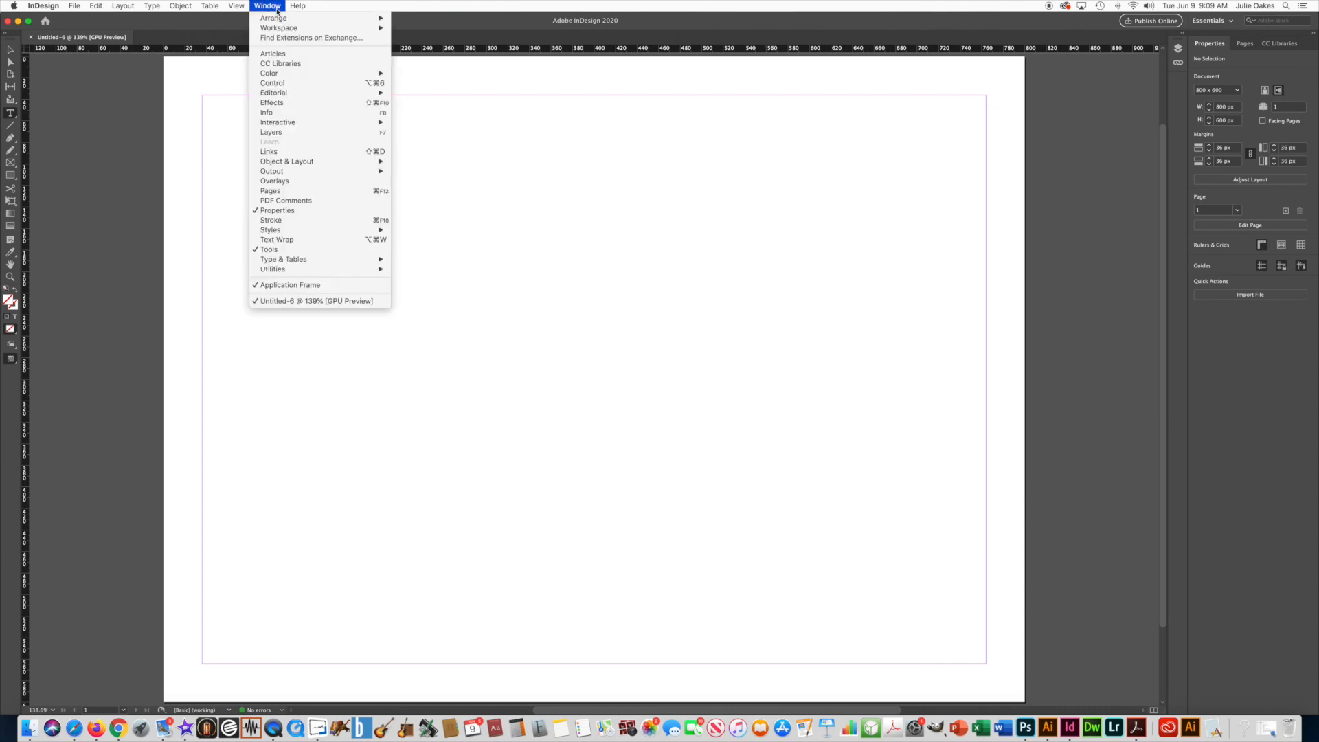
mouse_move(283, 31)
click(433, 74)
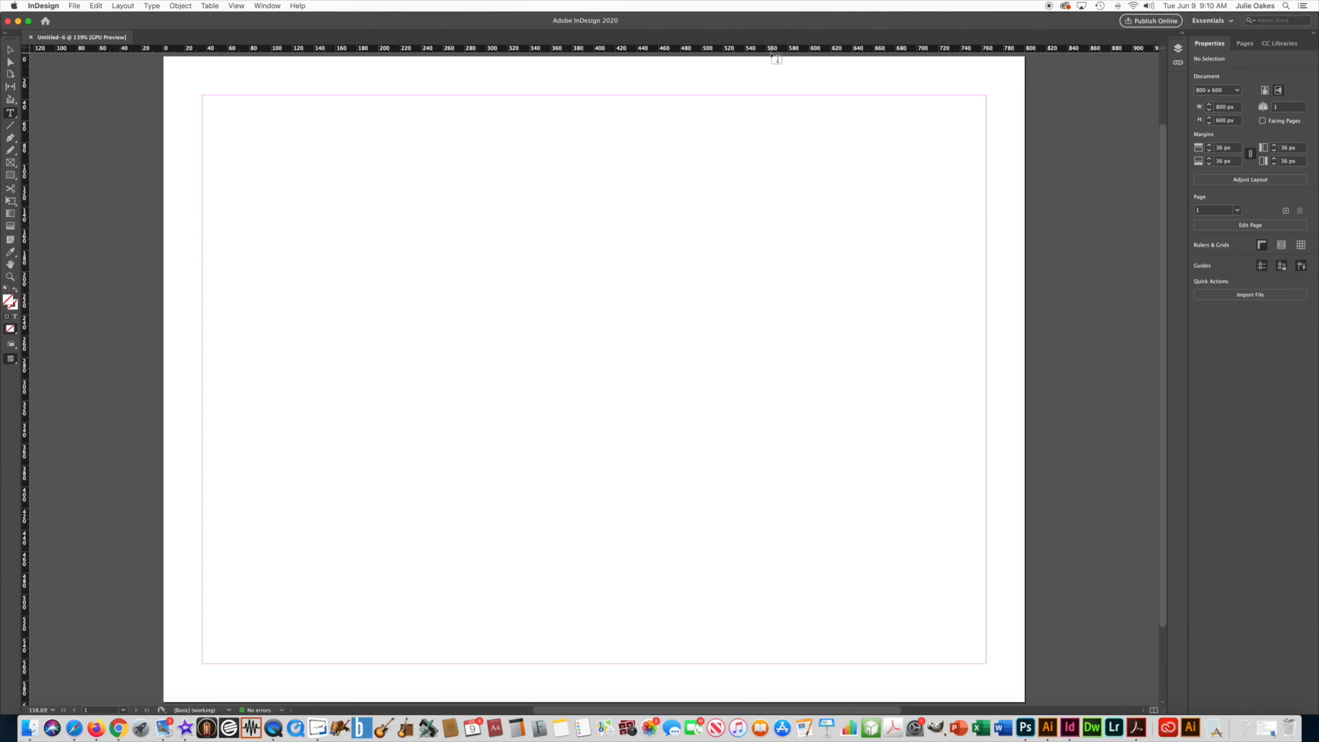
click(268, 7)
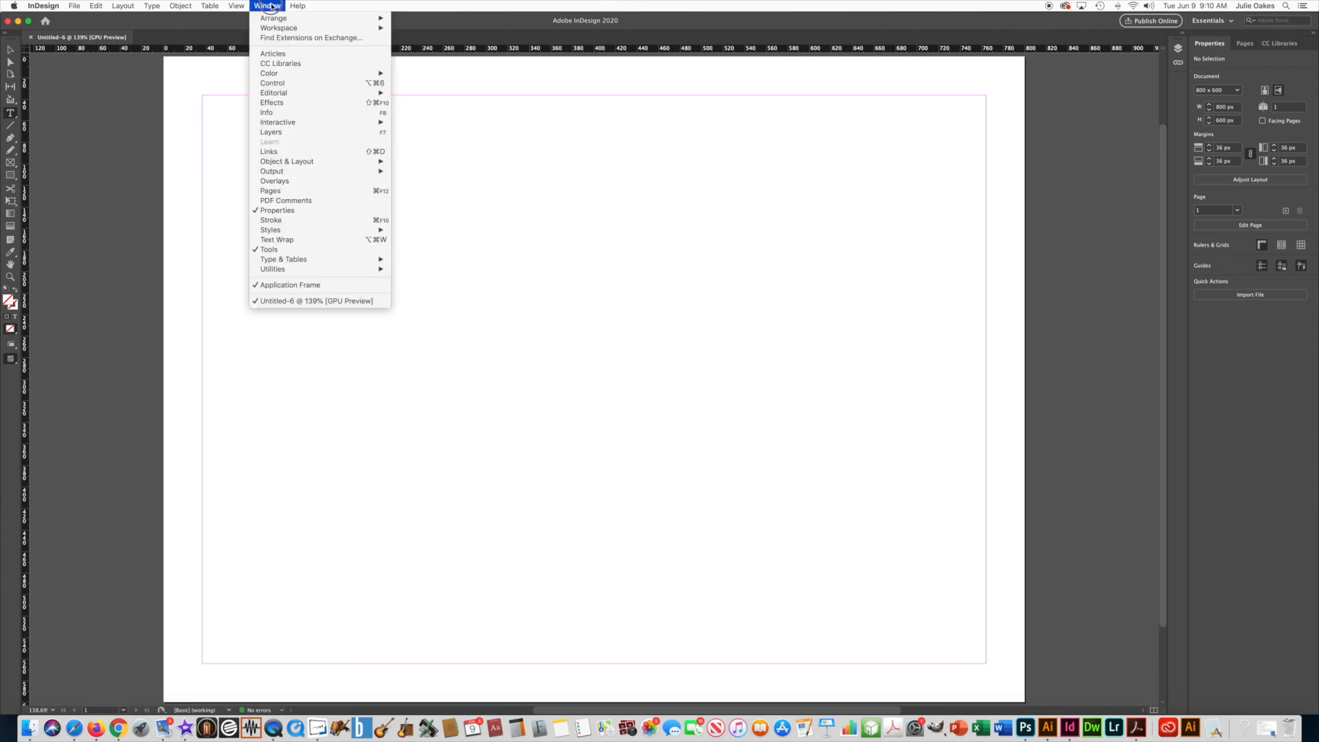
click(285, 83)
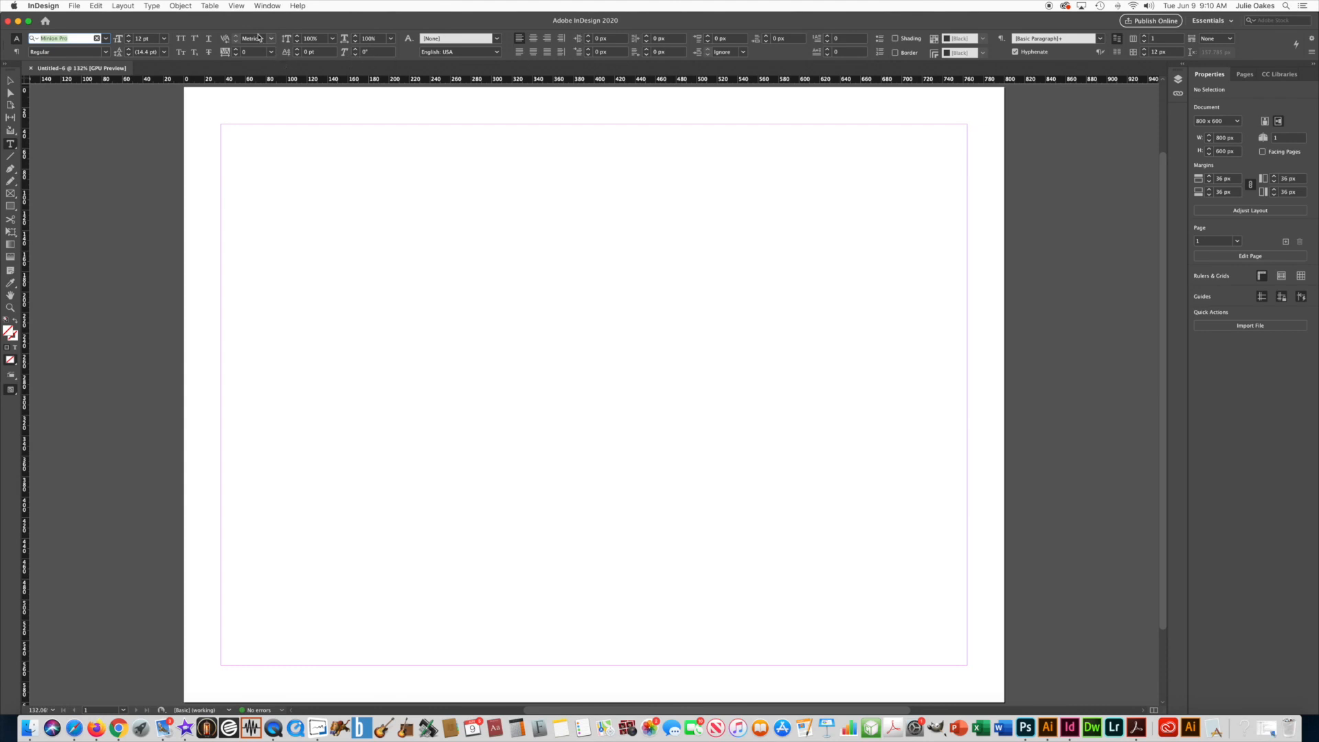
click(268, 5)
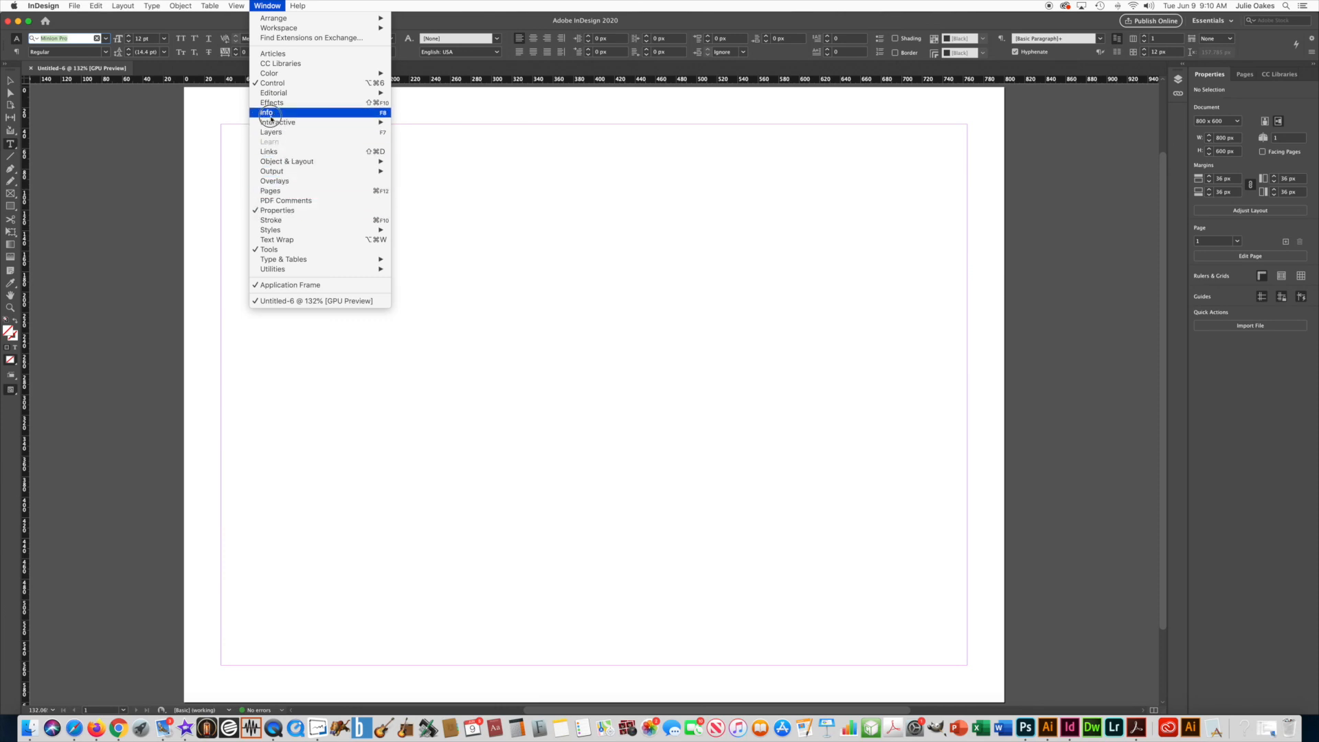
click(269, 4)
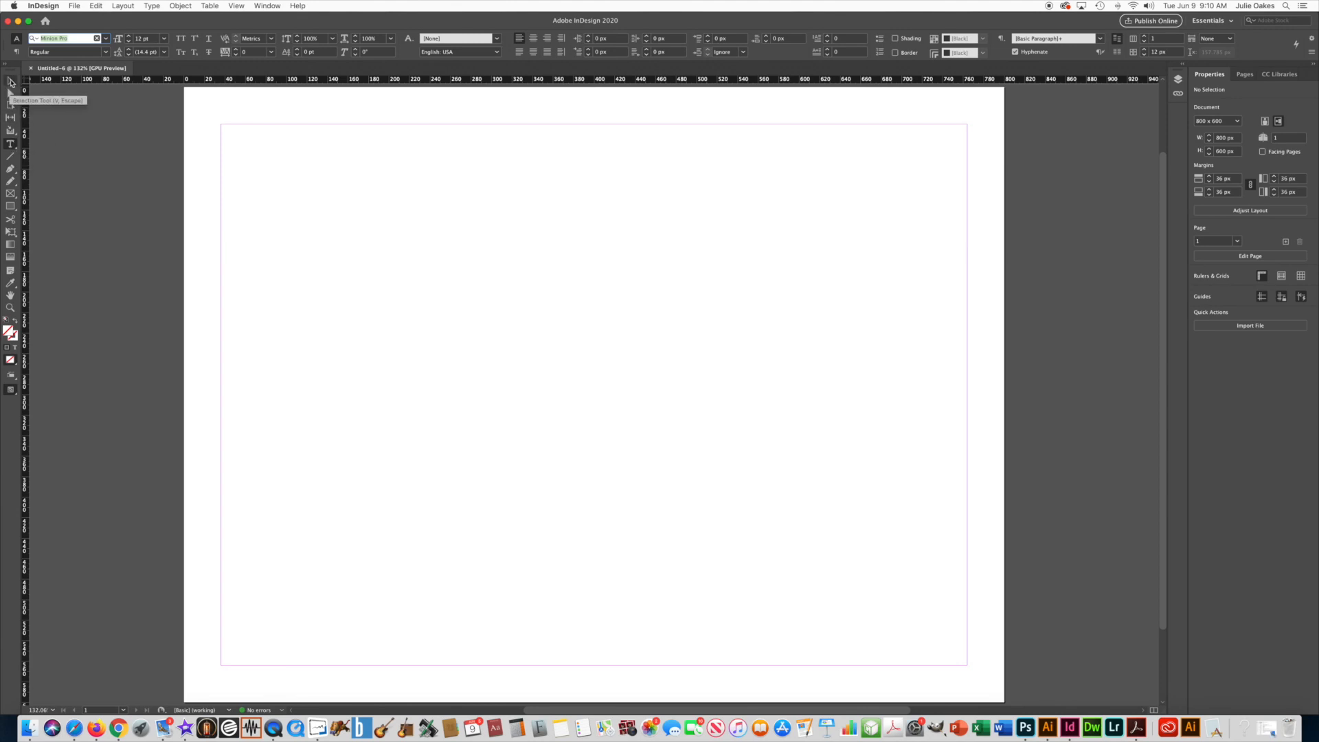
Step: Add a text frame about 728 x 67 px along the page's upper margin, containing "Kerning is the space between two letters."
click(11, 144)
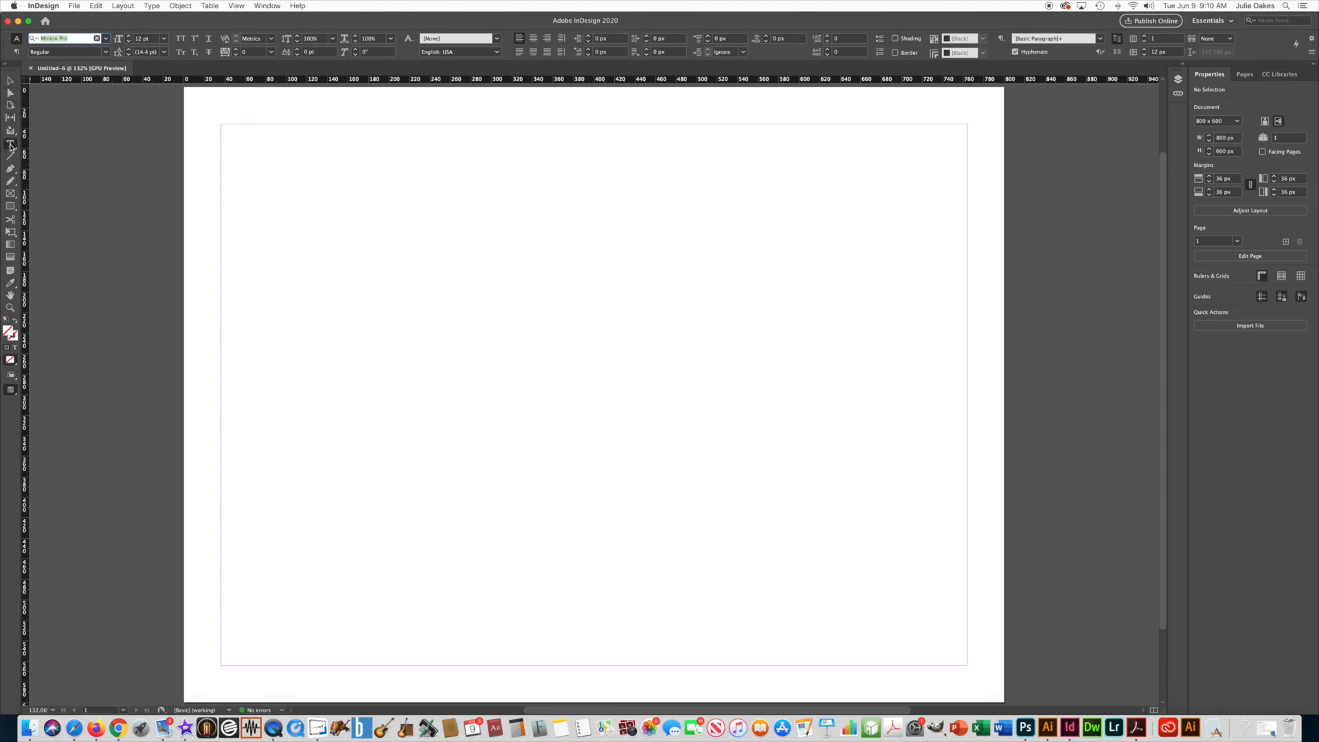
drag(229, 130, 969, 194)
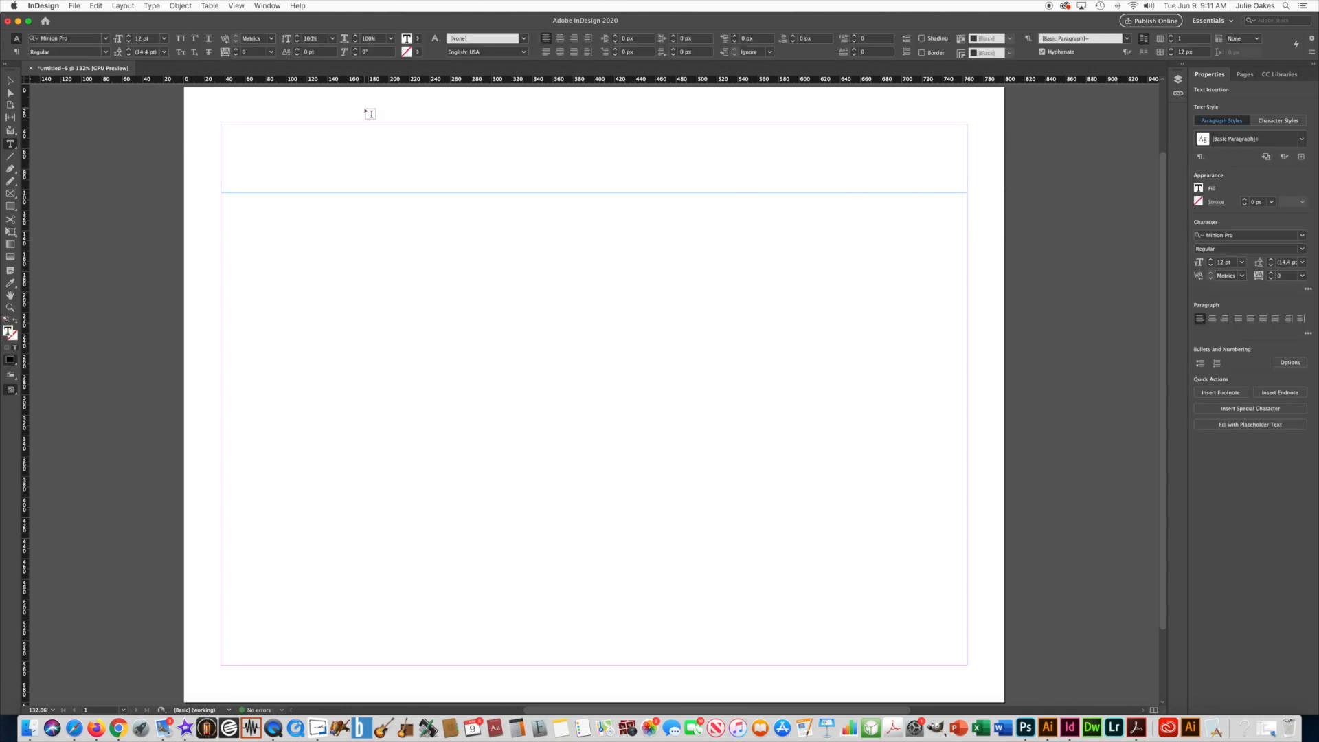
scroll(369, 112, up, 1)
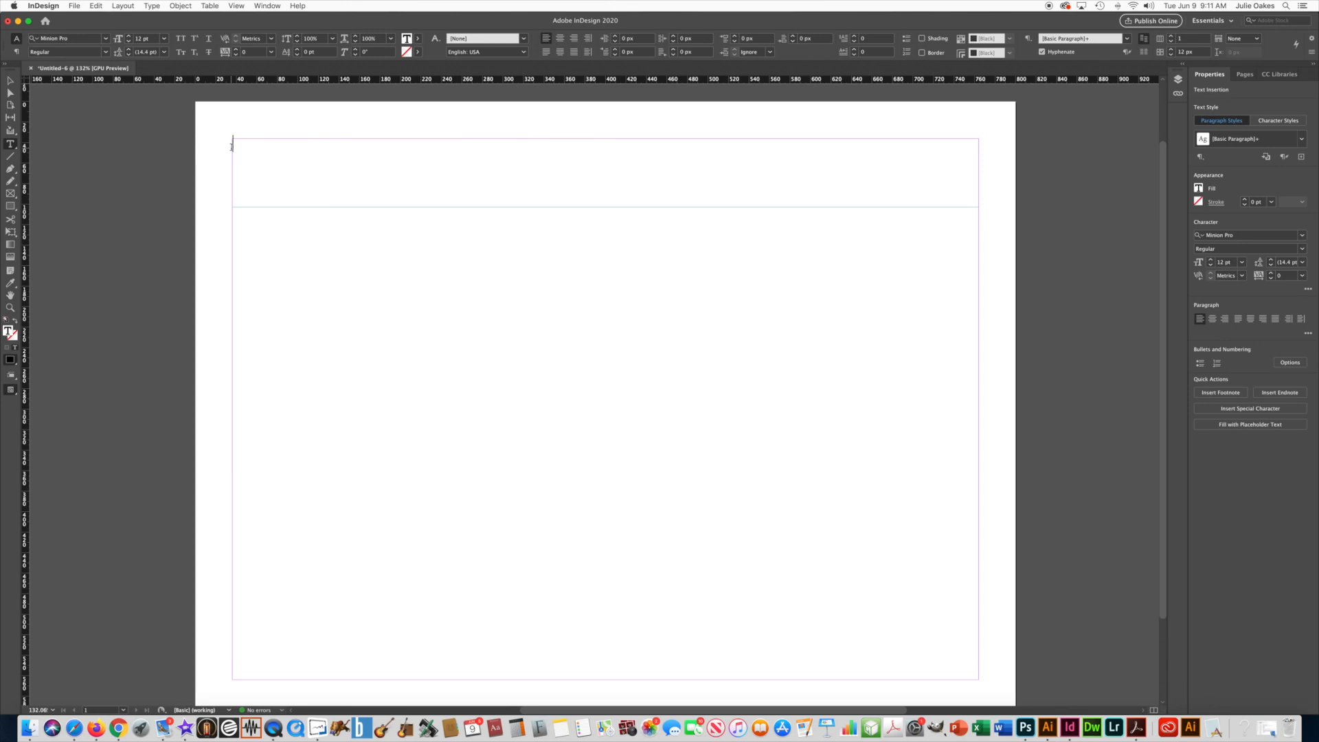
text(Kerning is the space between two letters.)
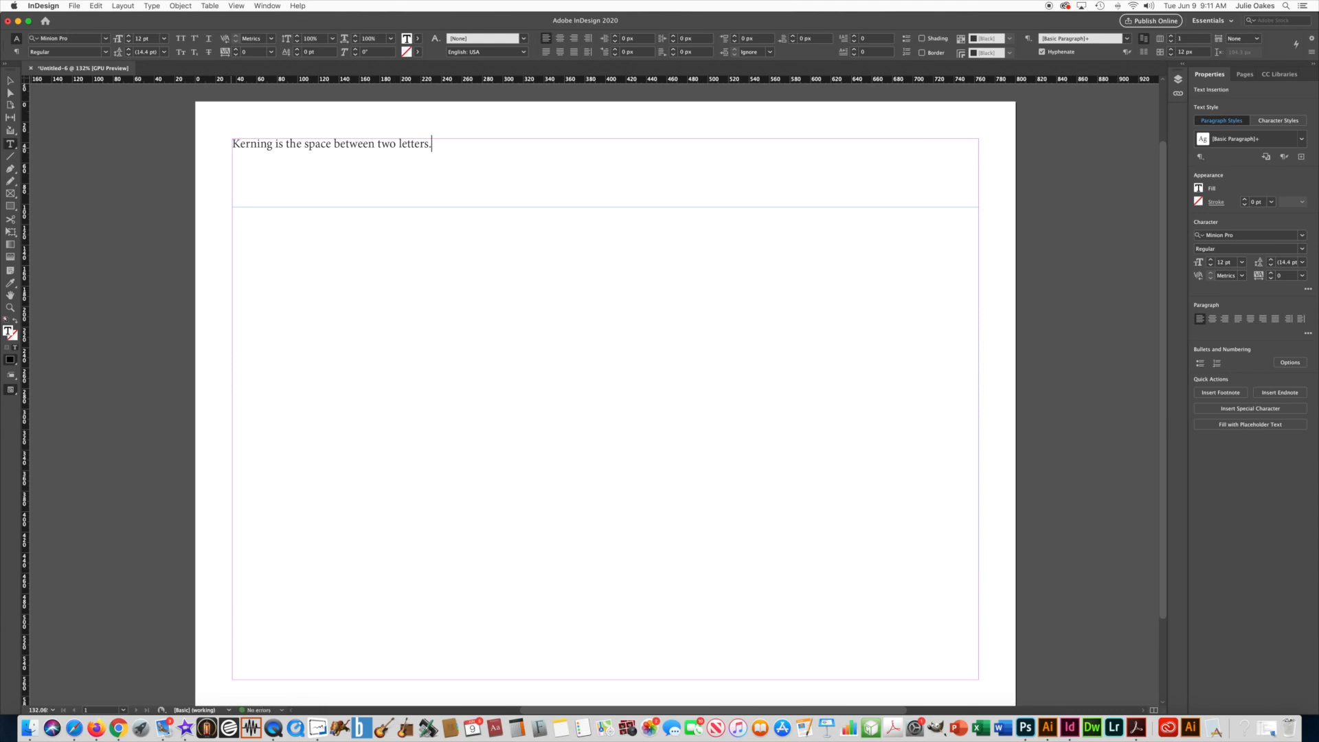
scroll(234, 147, right, 2)
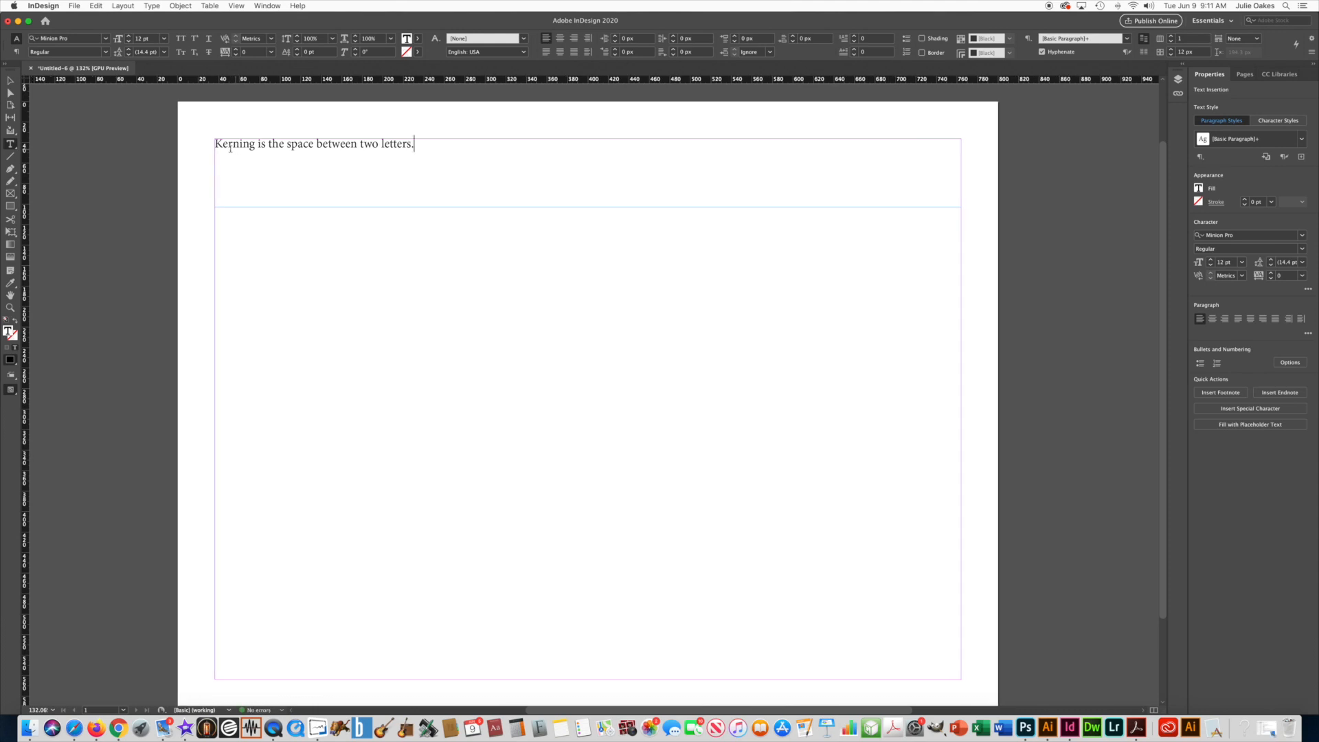
click(11, 81)
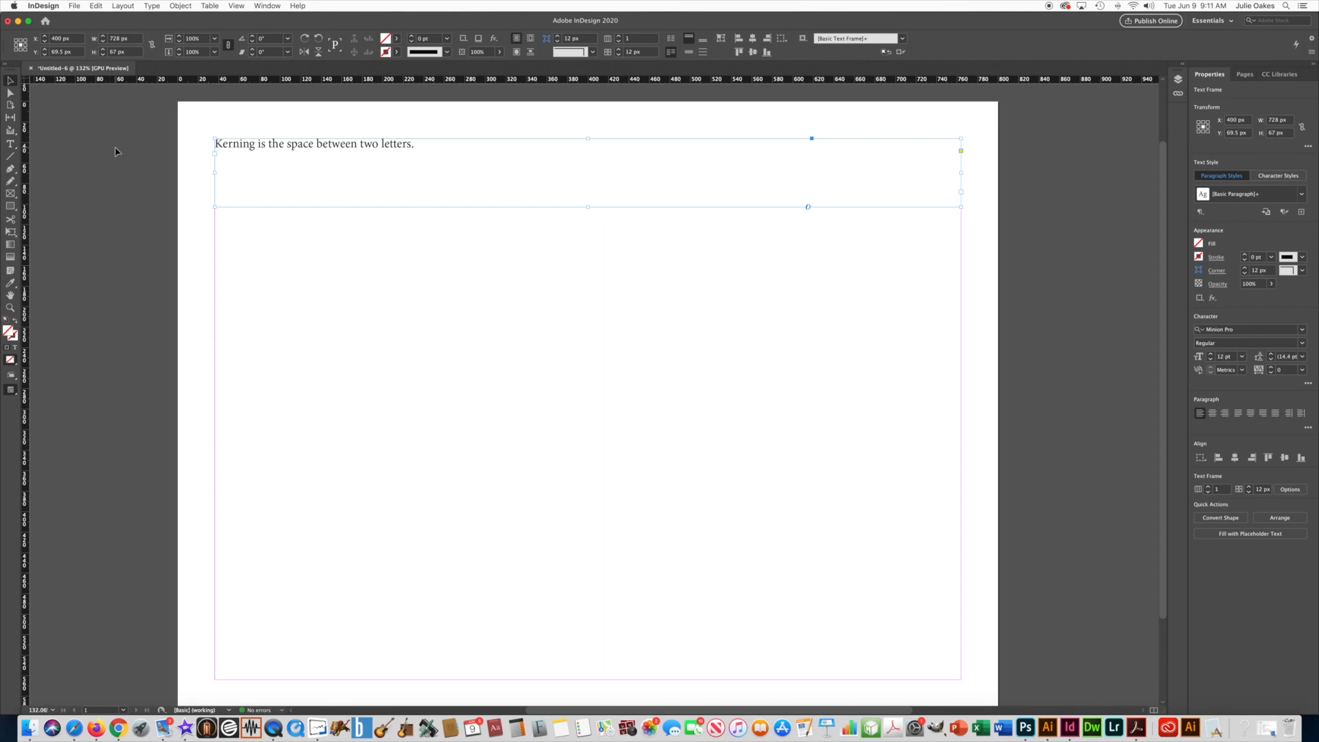
click(116, 151)
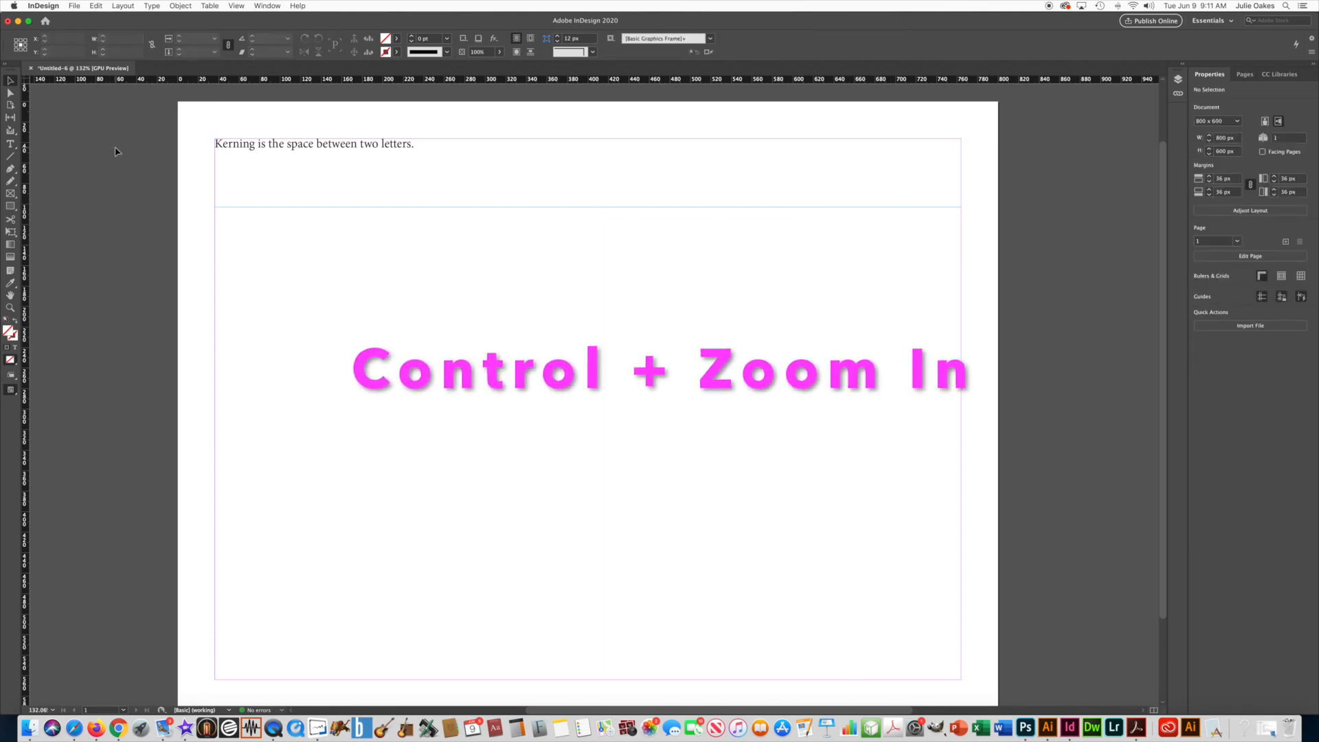
Step: Examine the page at different magnifications, from 200% down to 75%, and fit it in the window
key(super+equal)
key(super+equal)
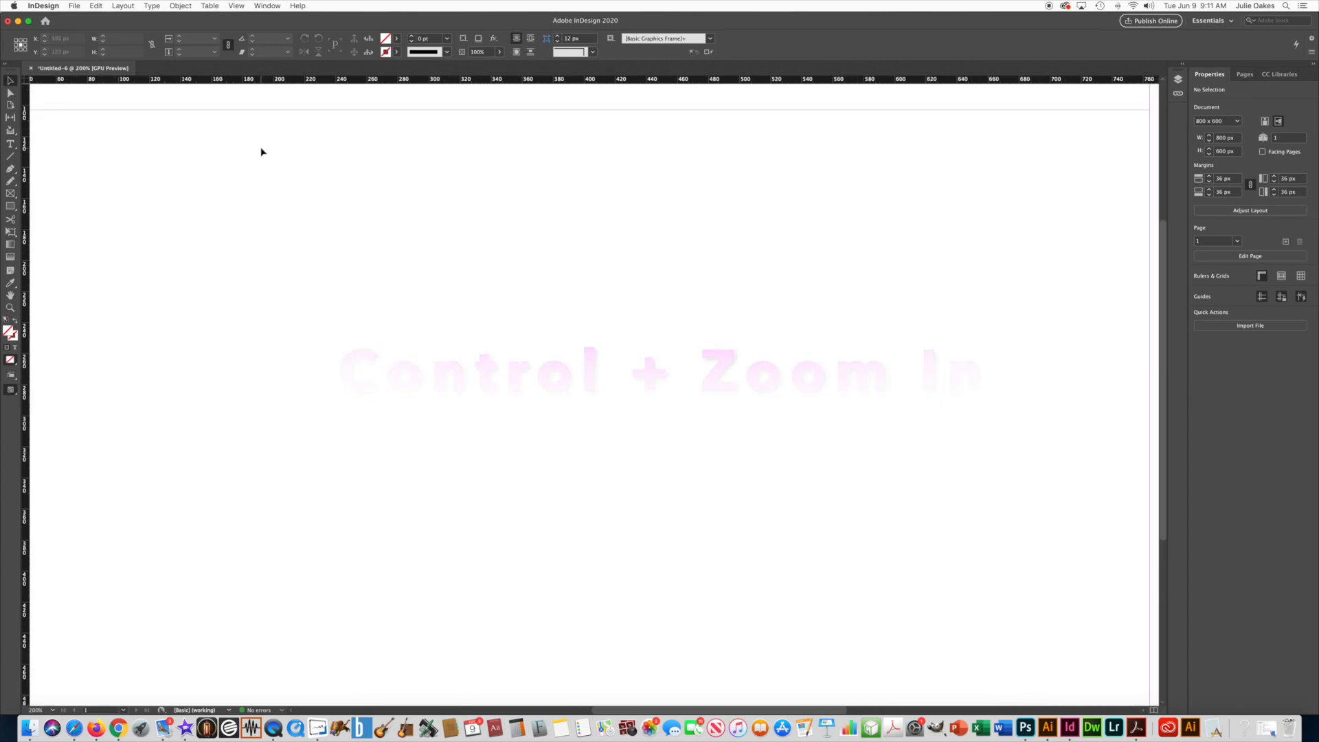
key(space)
drag(251, 151, 400, 318)
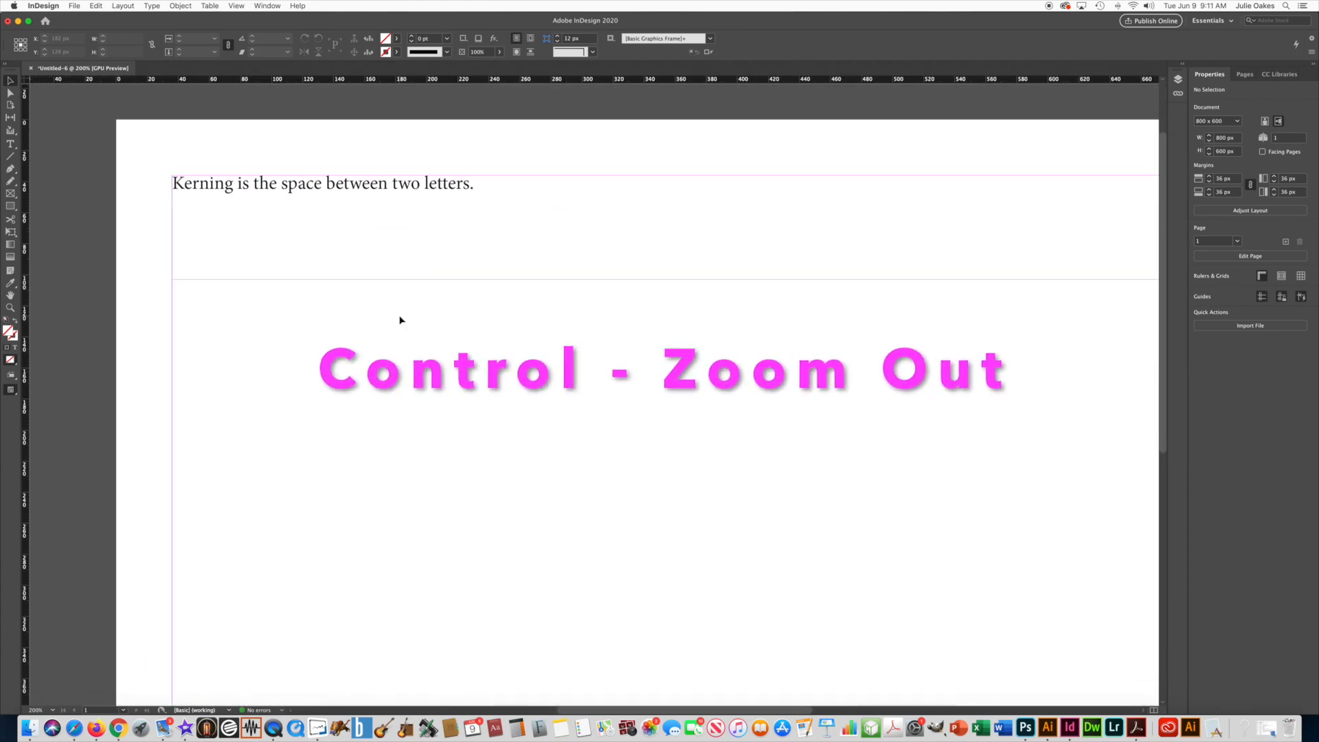
key(super+minus)
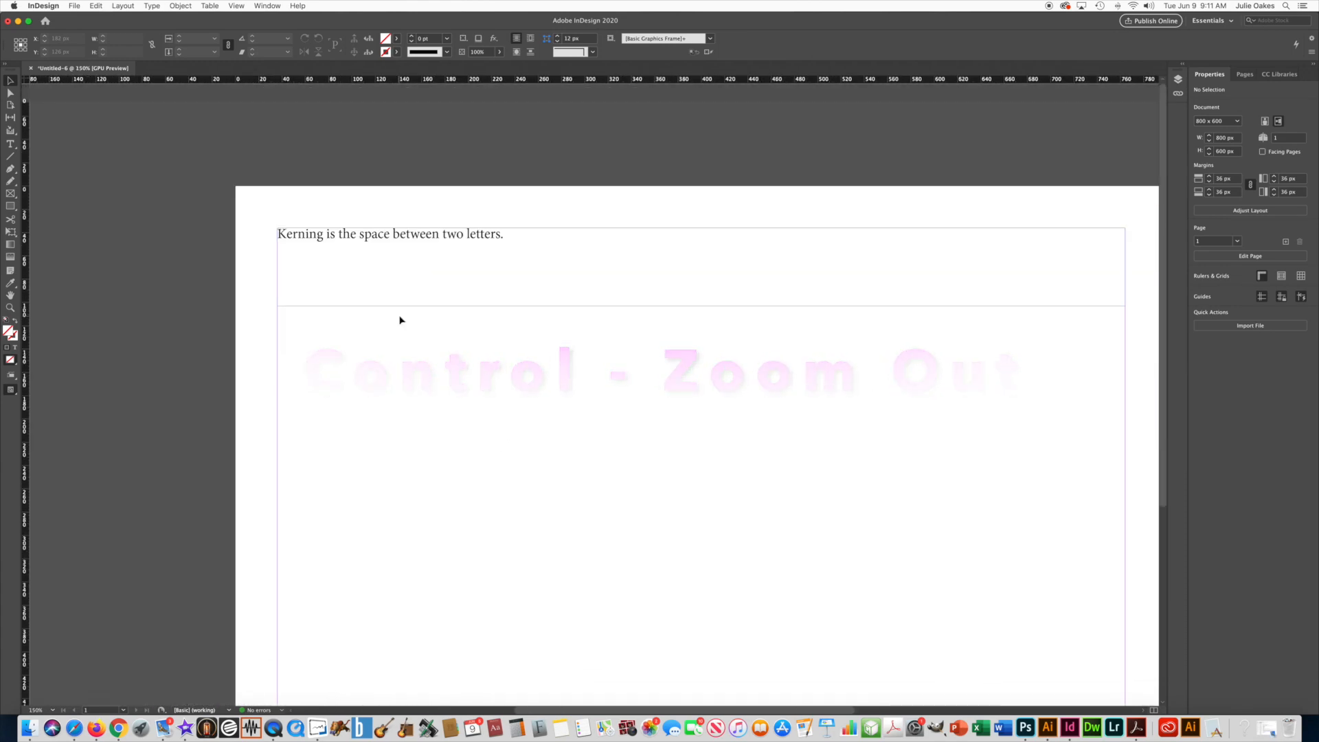
key(super+minus)
key(super+minus)
key(super+minus)
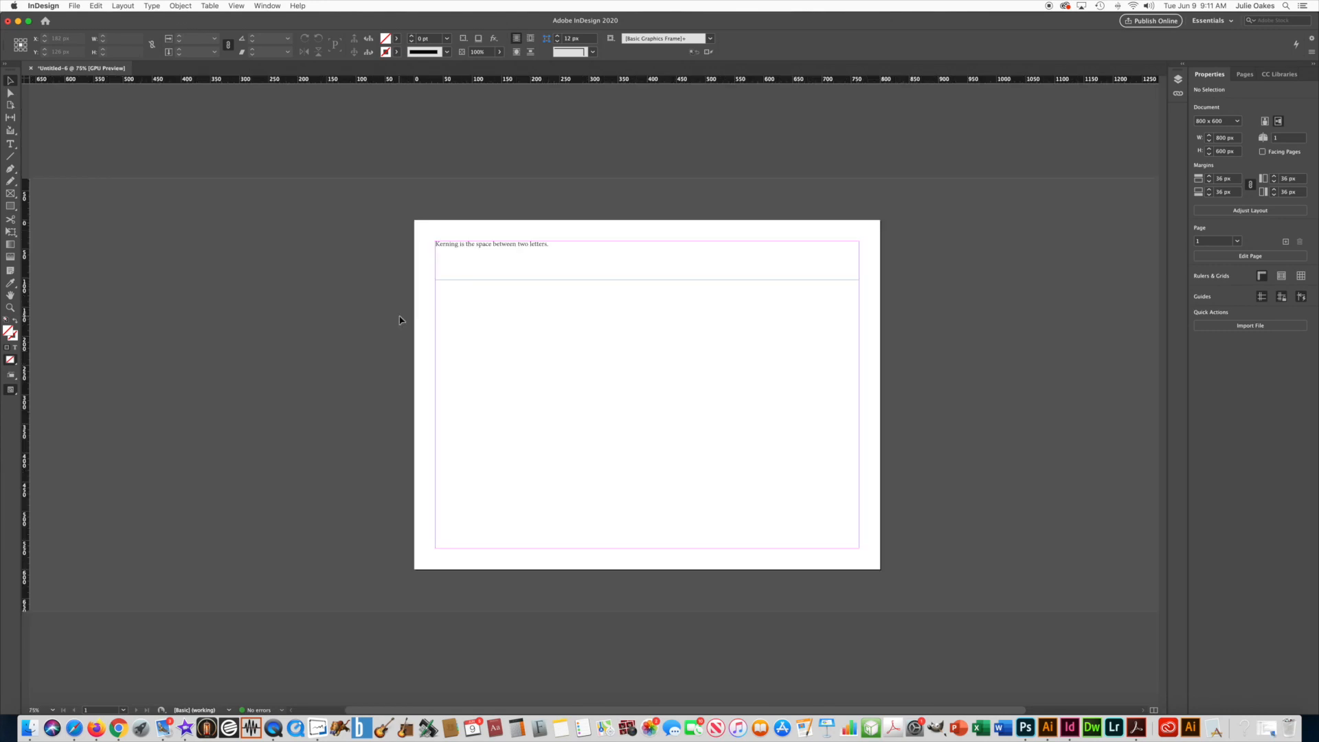
key(super+equal)
key(super+equal)
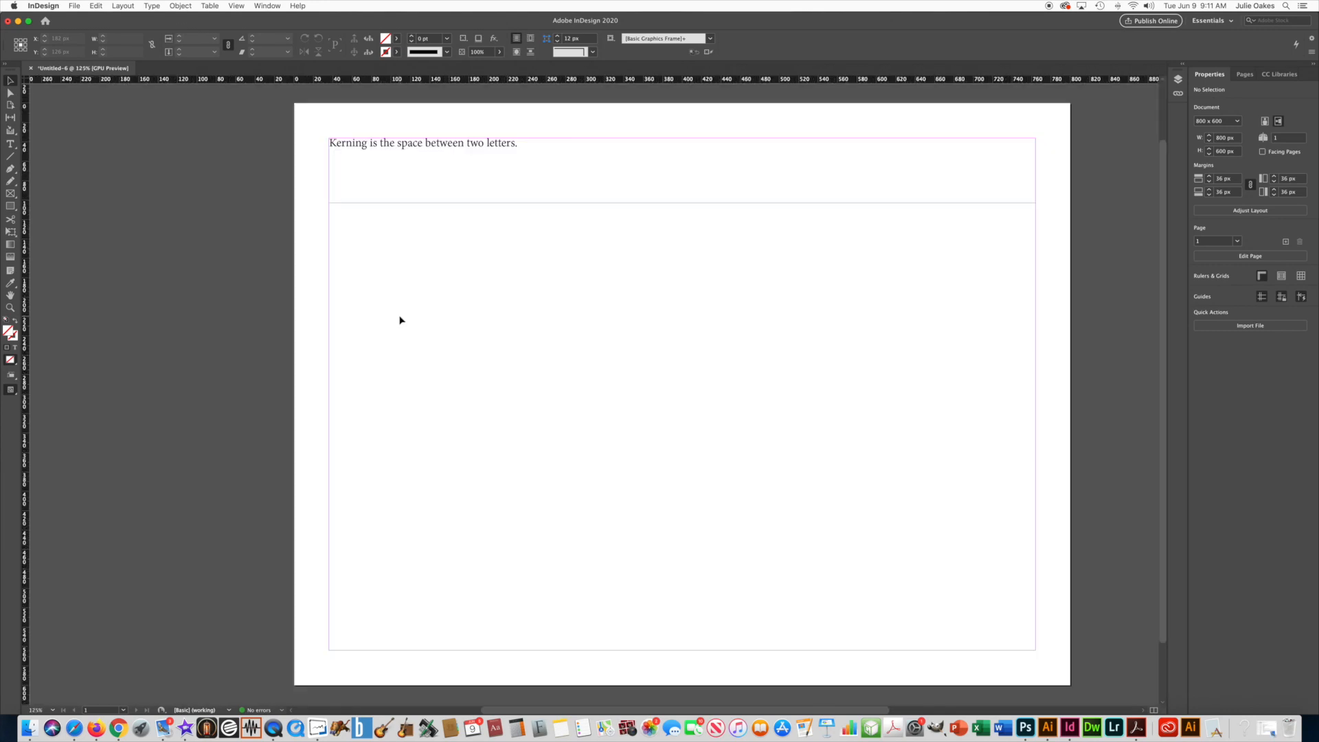
key(super+0)
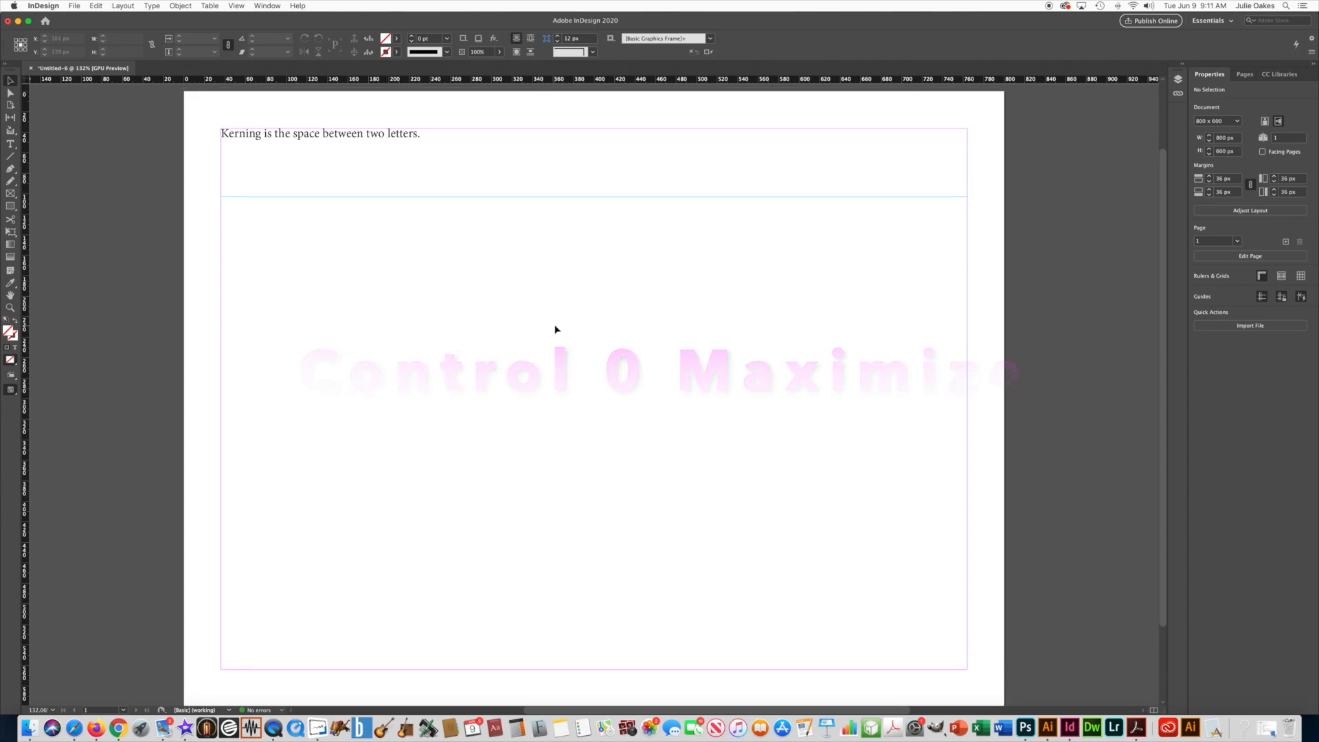
drag(557, 324, 549, 324)
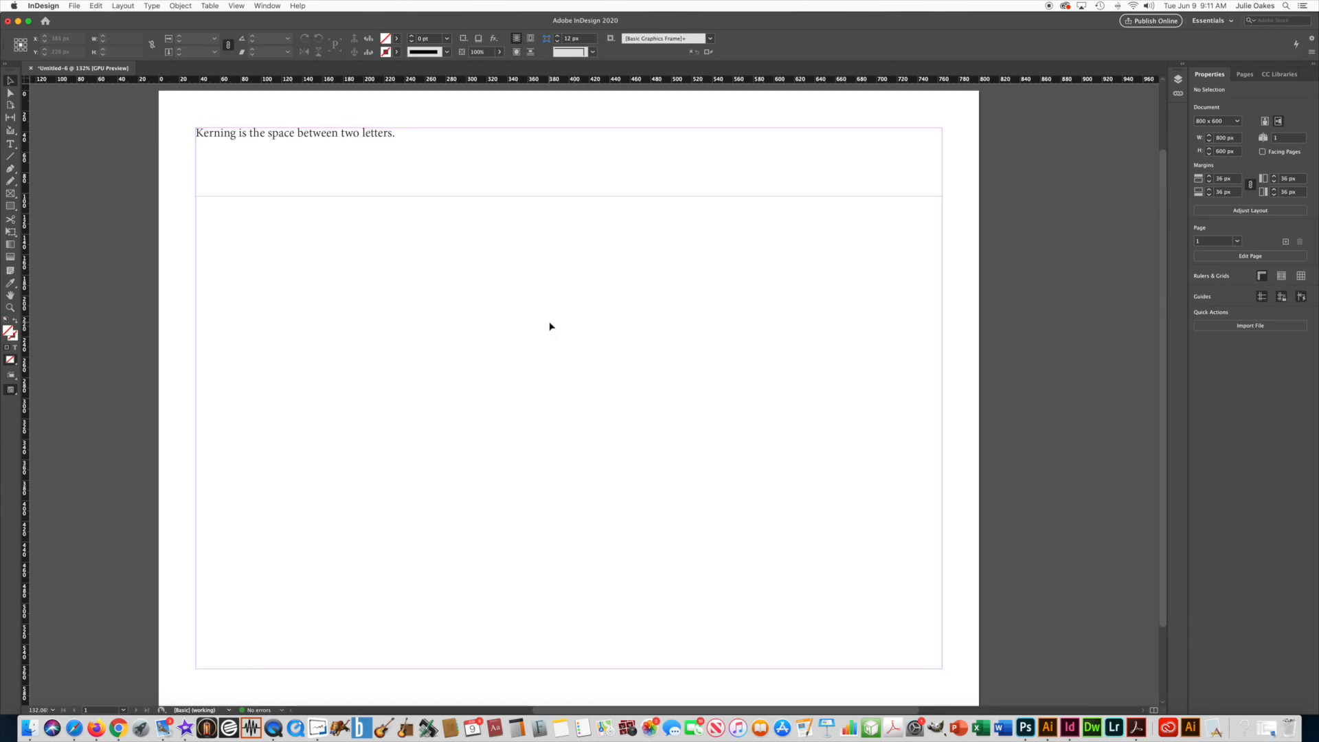
Step: Set the font size of the whole kerning sentence to 35 pt
click(10, 145)
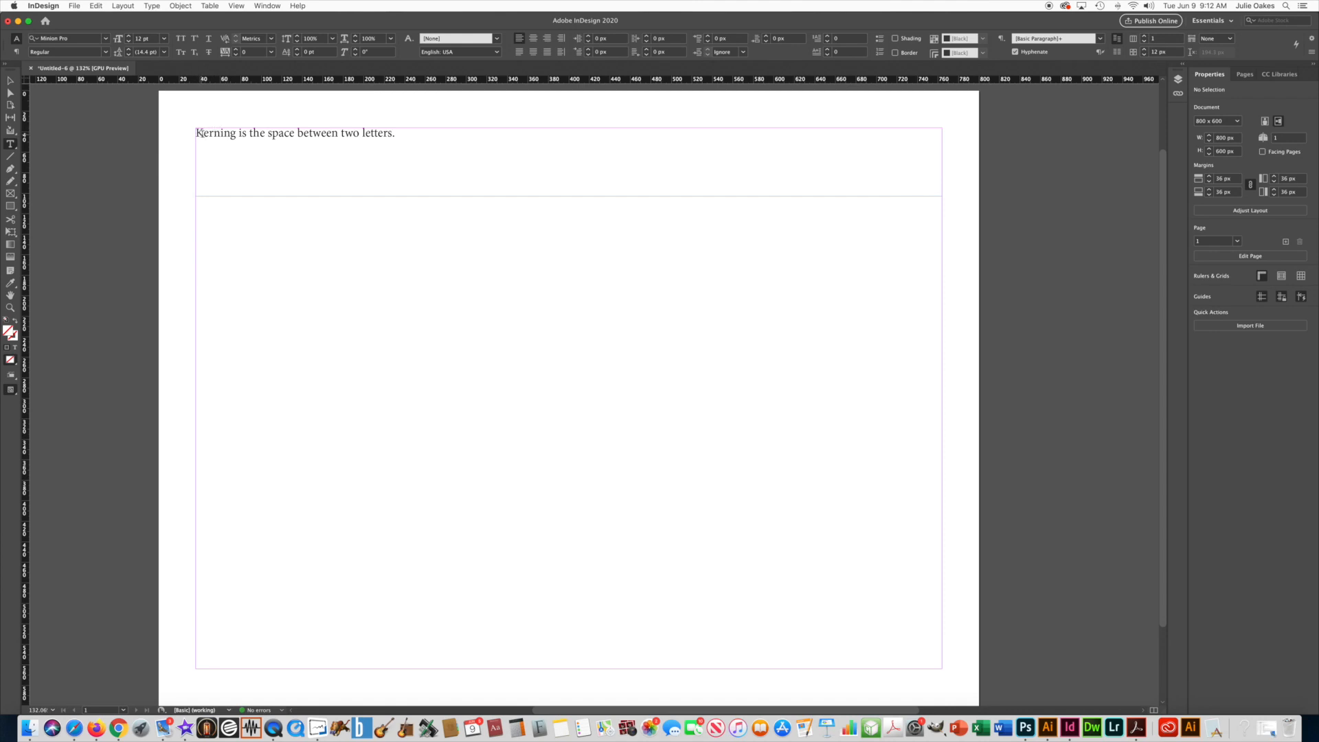
drag(197, 133, 397, 133)
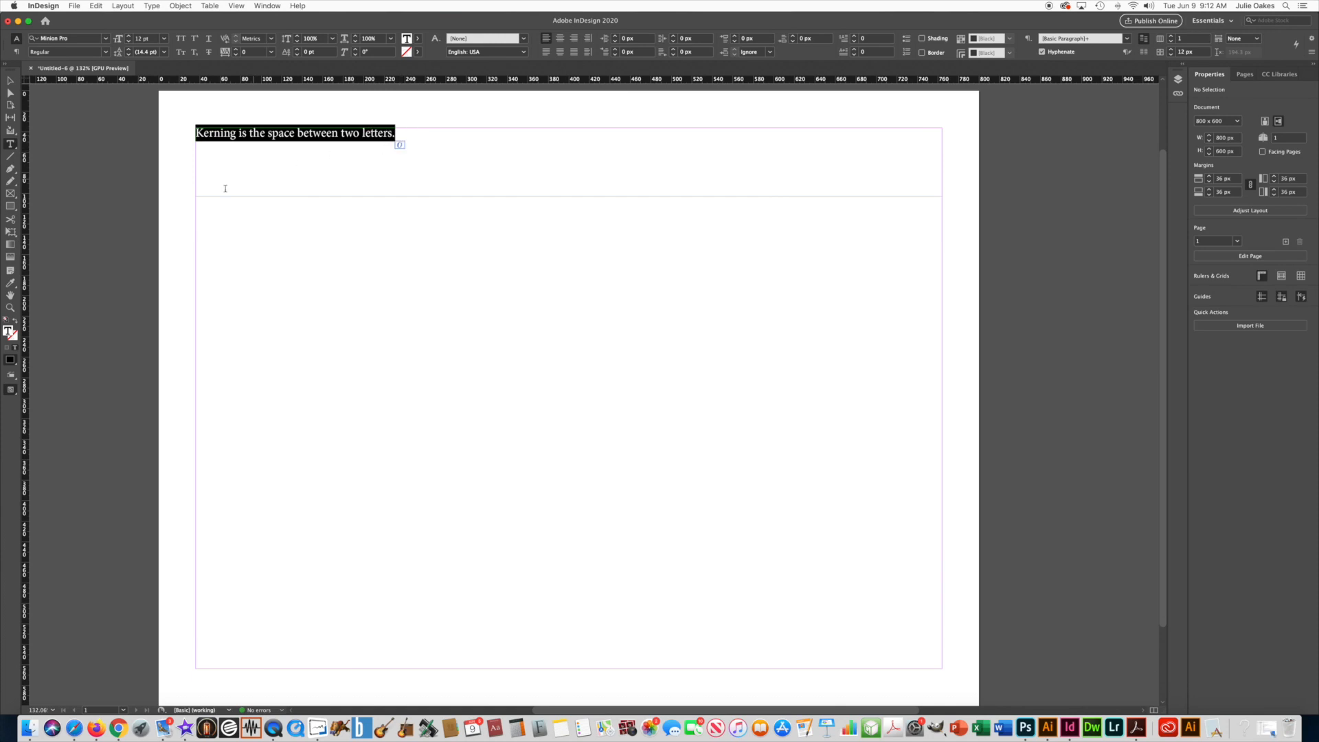
click(183, 140)
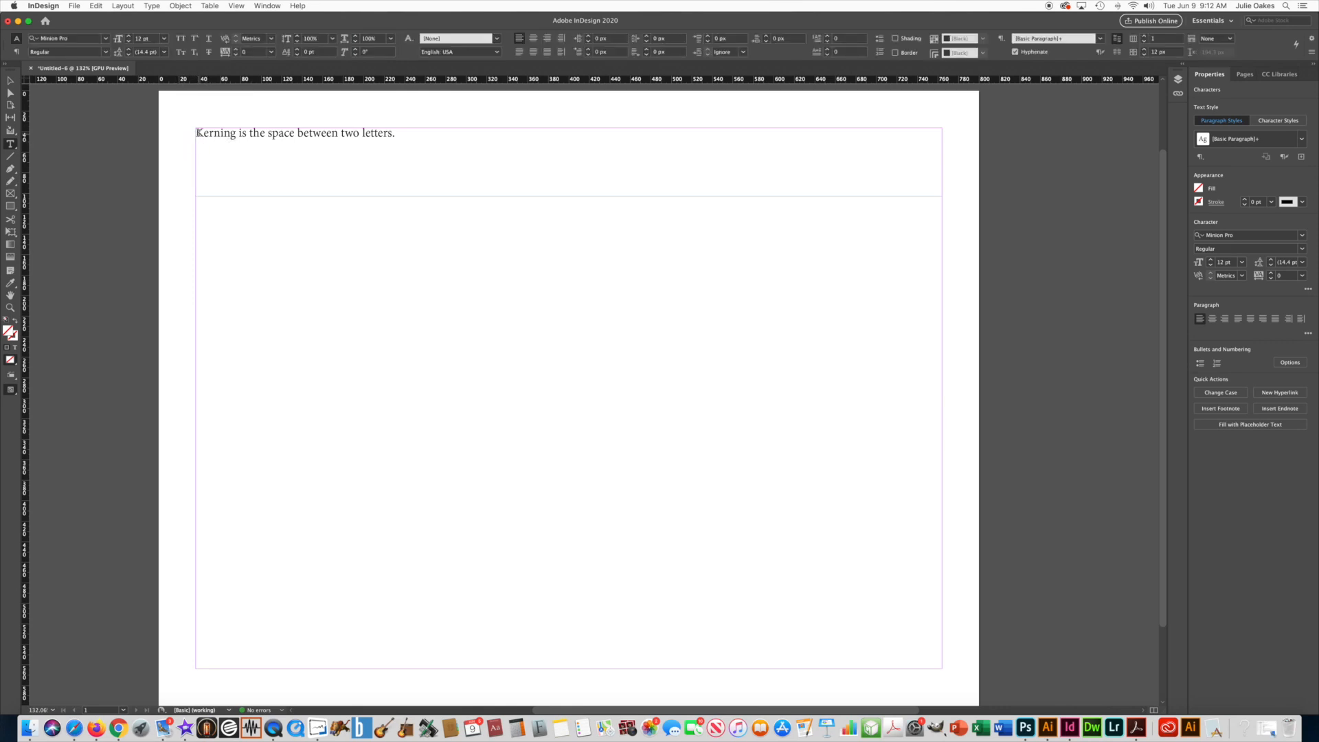
drag(196, 133, 416, 134)
click(211, 136)
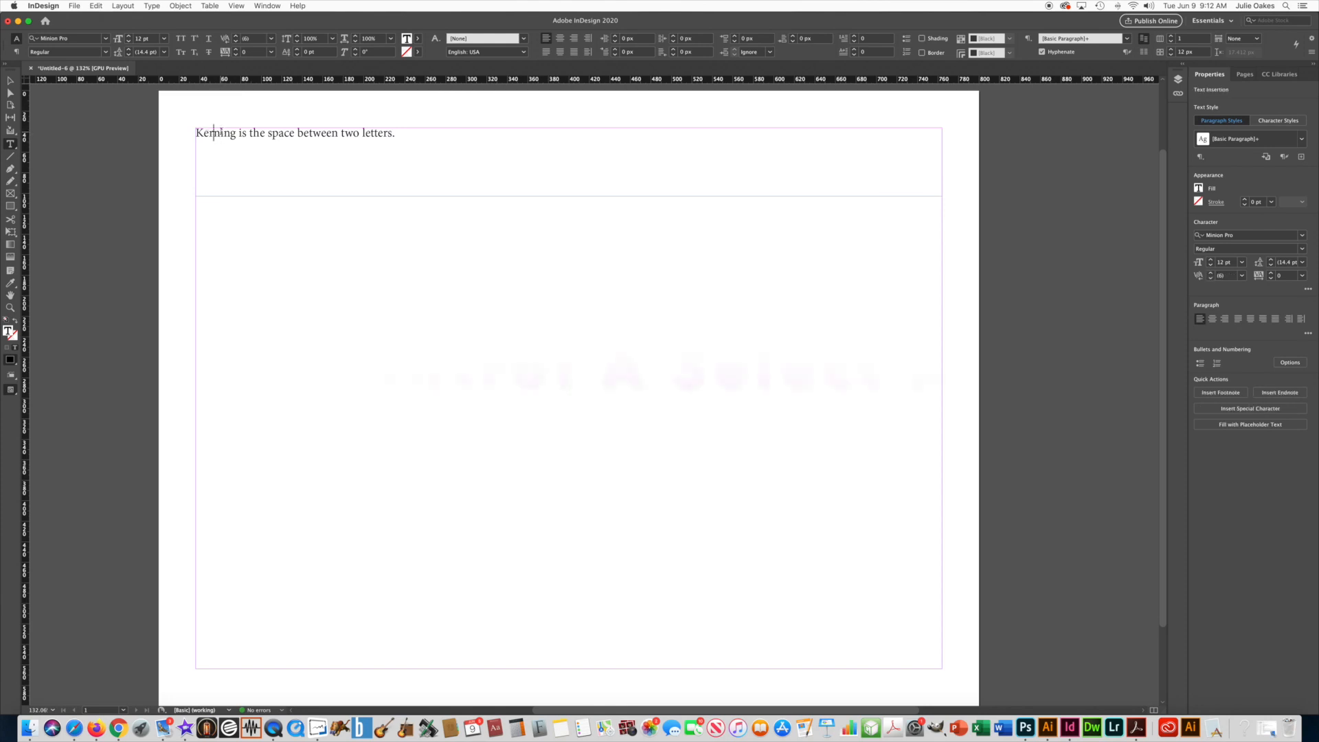
key(ctrl+a)
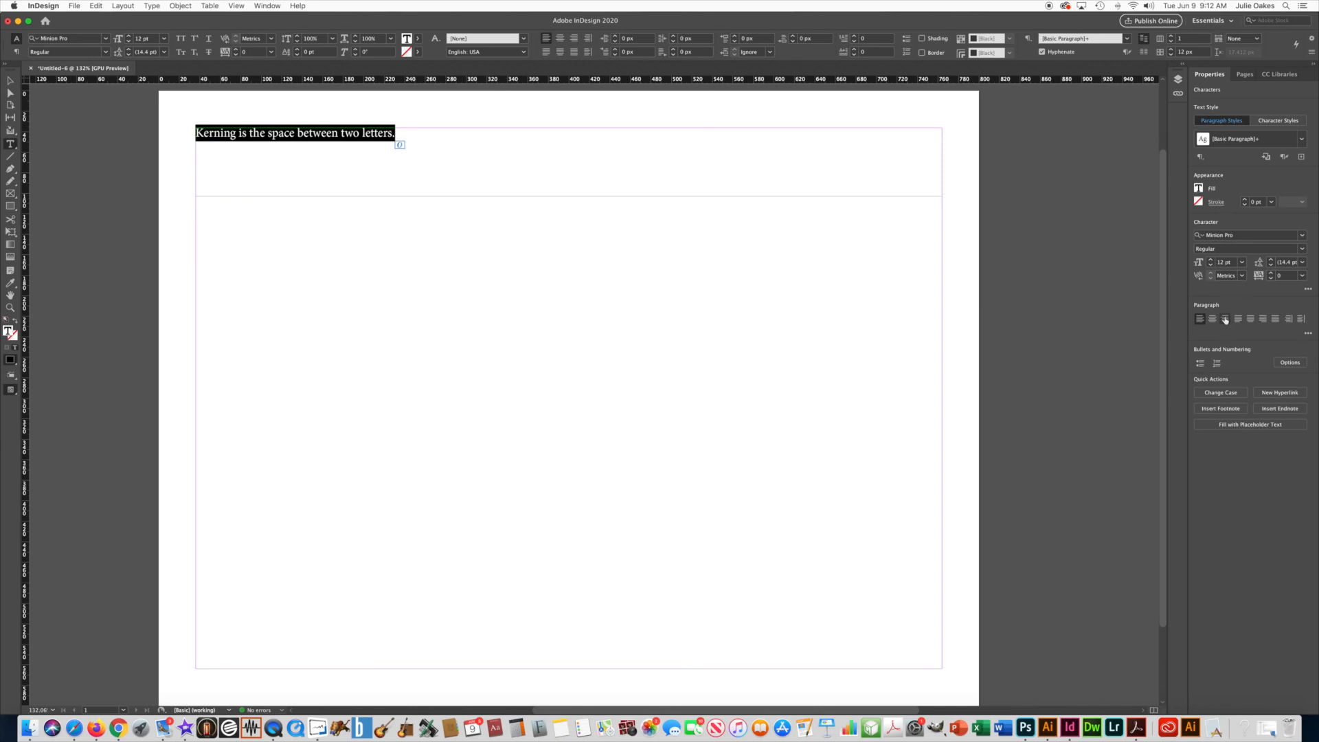
click(132, 38)
text(35)
key(Return)
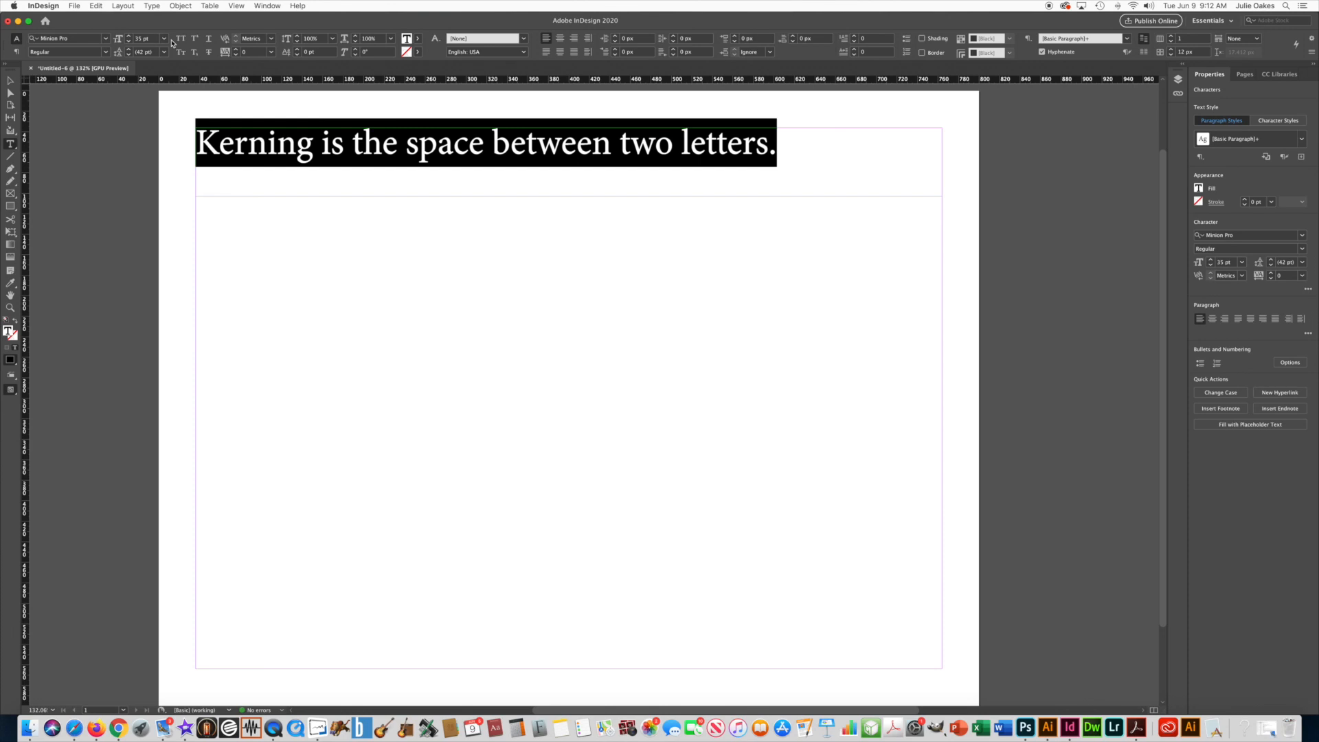
Step: Fill the whole kerning sentence with the RGB Red swatch
click(419, 41)
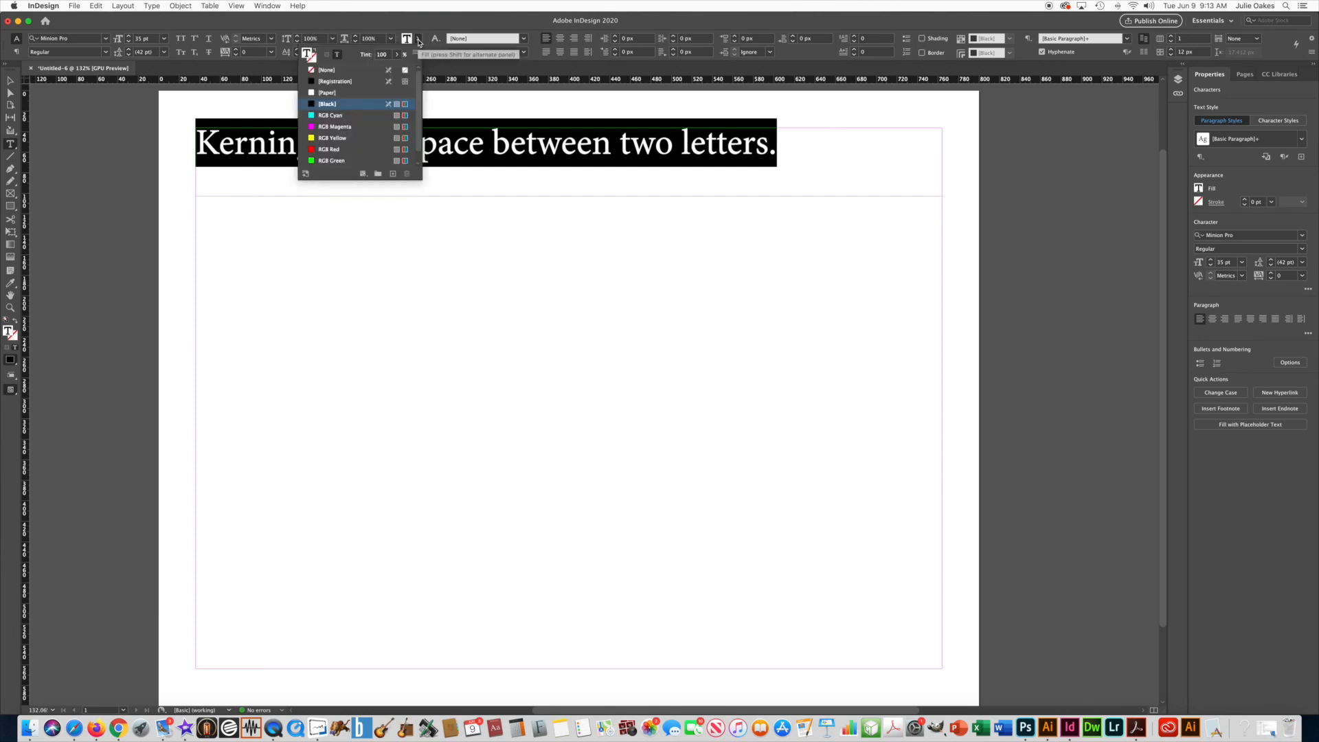
click(311, 151)
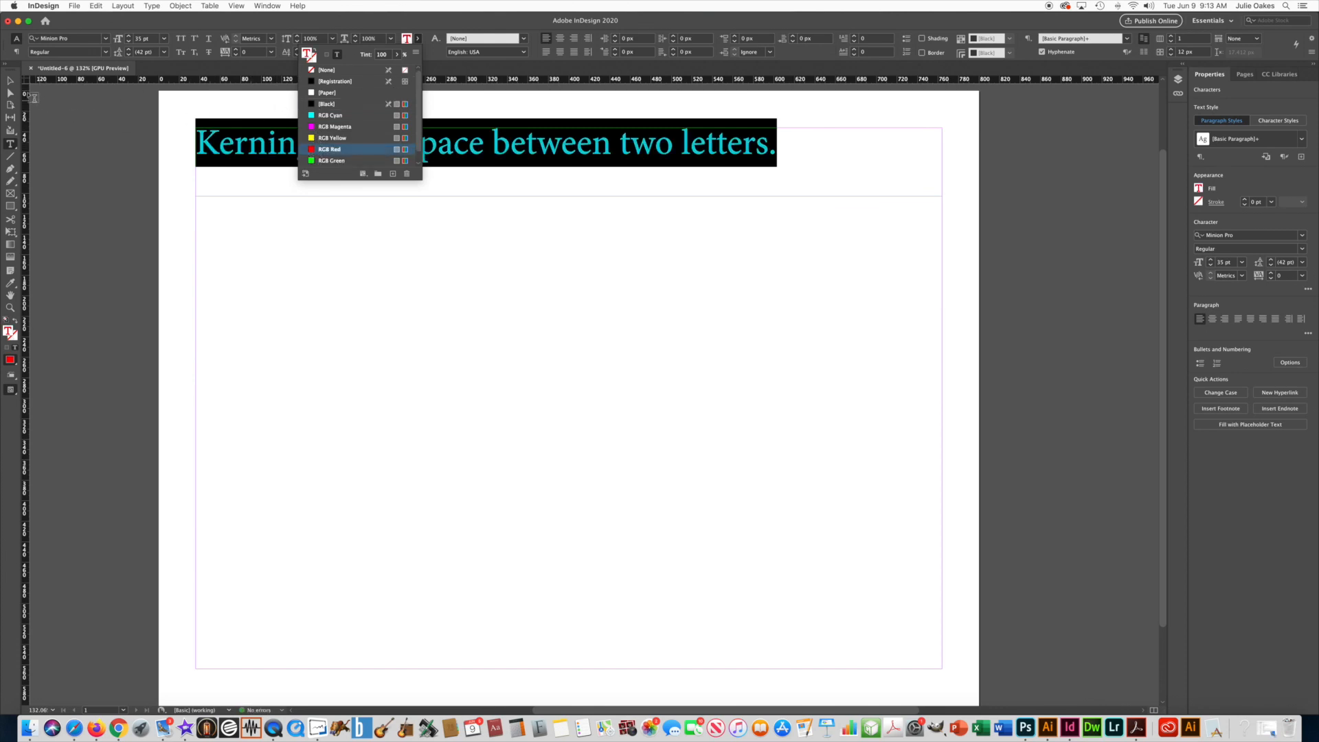
click(10, 82)
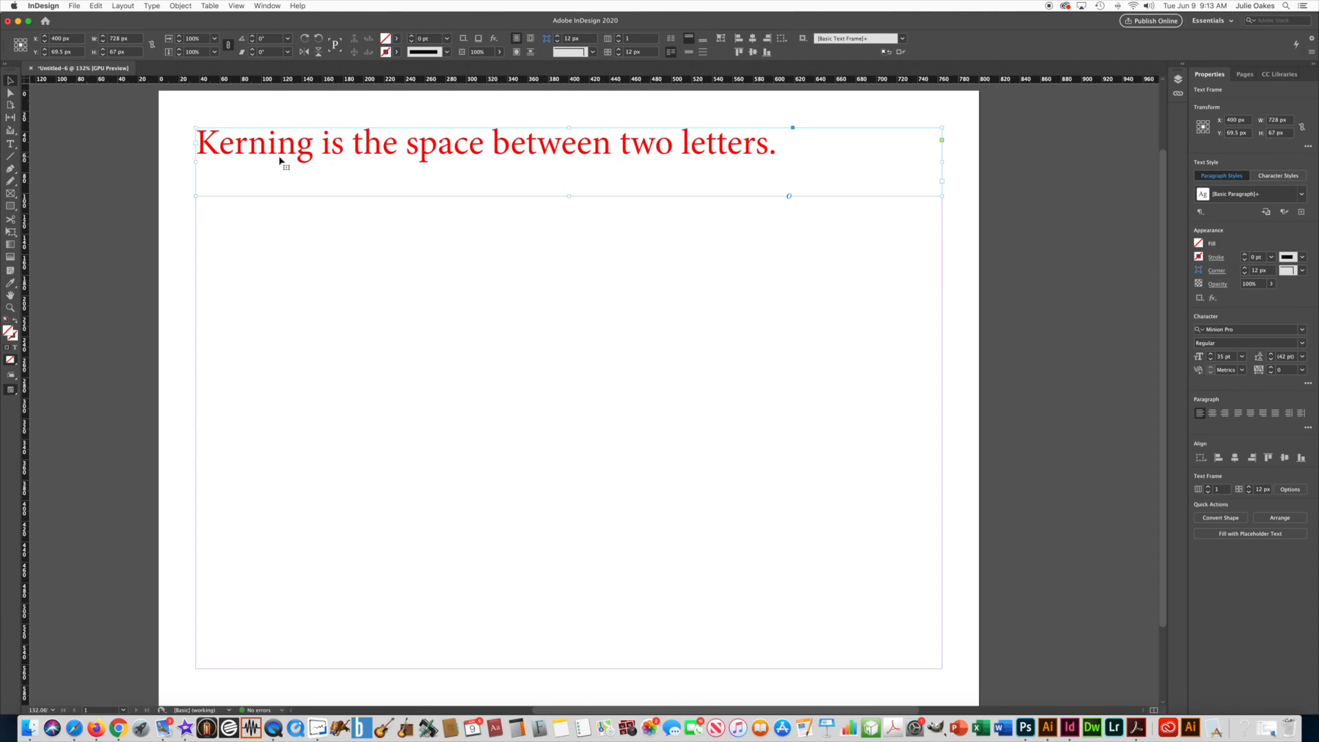
Step: Set the word "Kerning" in the sentence to the Bold style of Minion Pro
click(9, 144)
drag(313, 153, 198, 150)
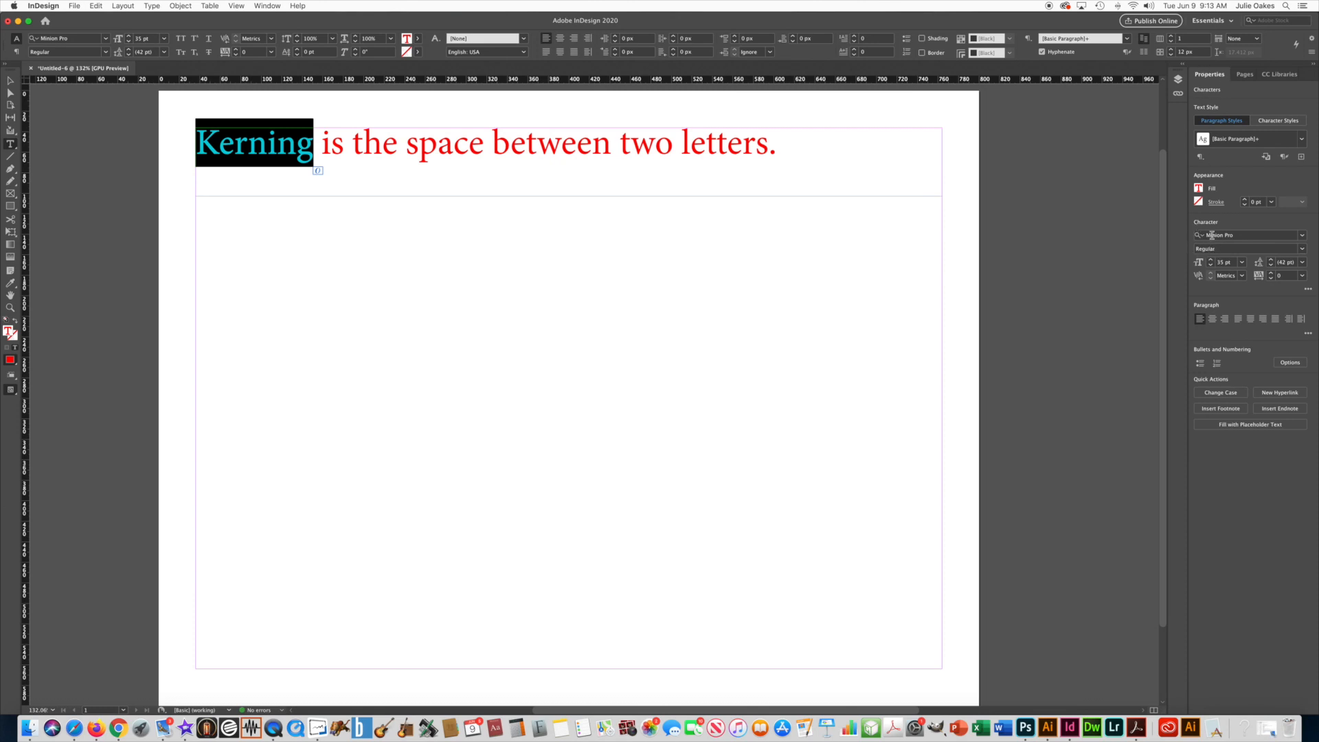
click(1302, 249)
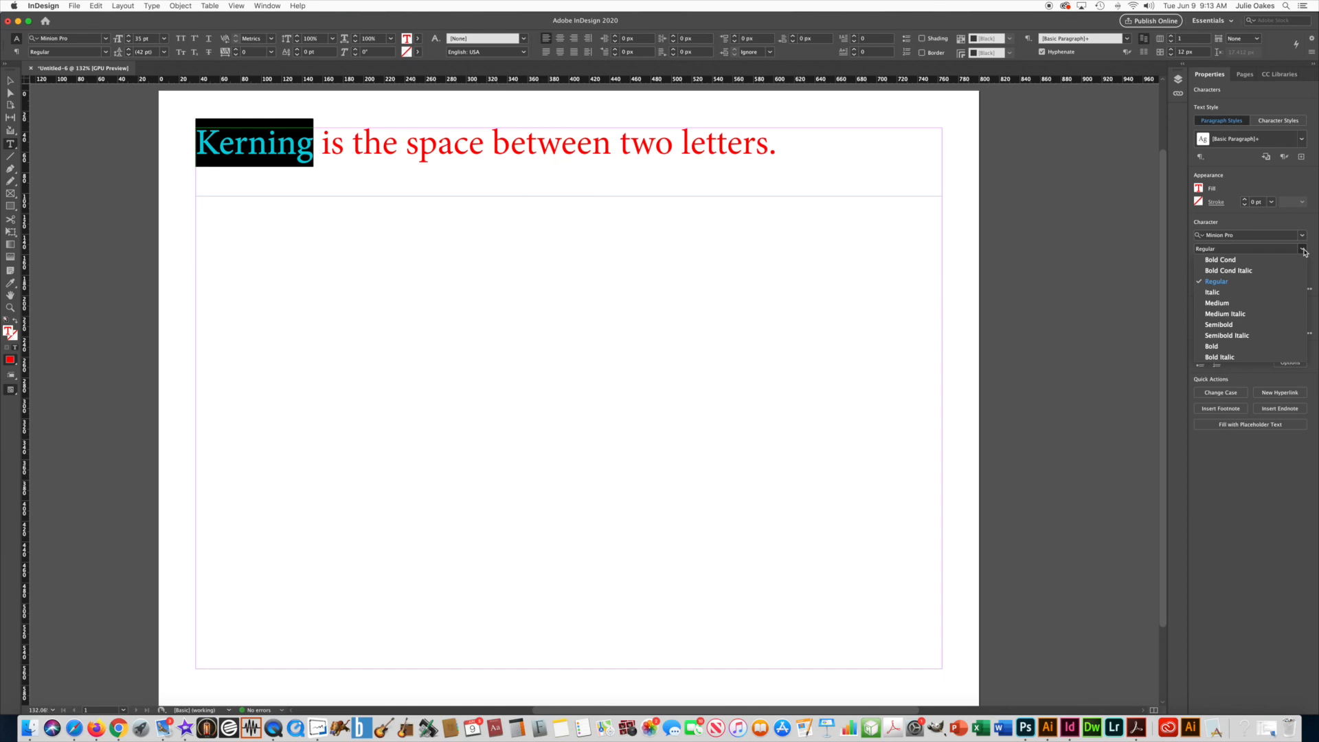
click(1214, 348)
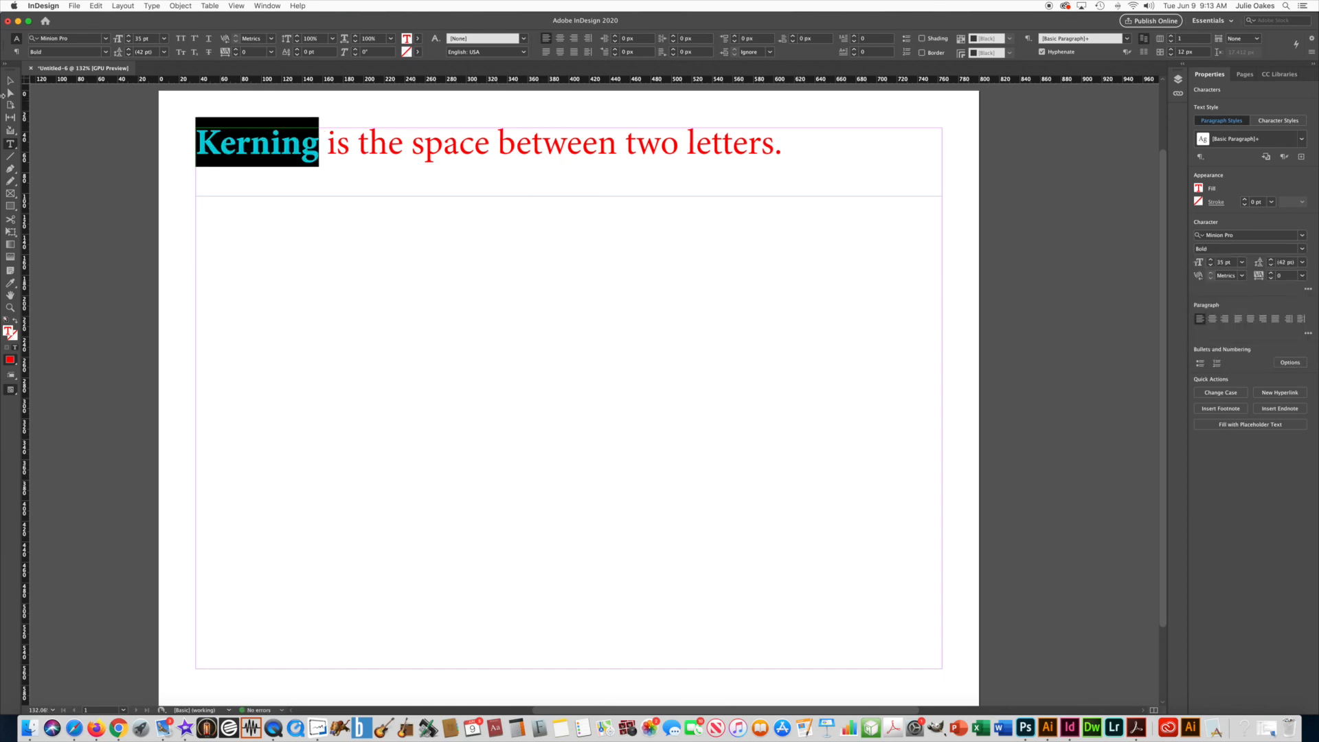
key(Escape)
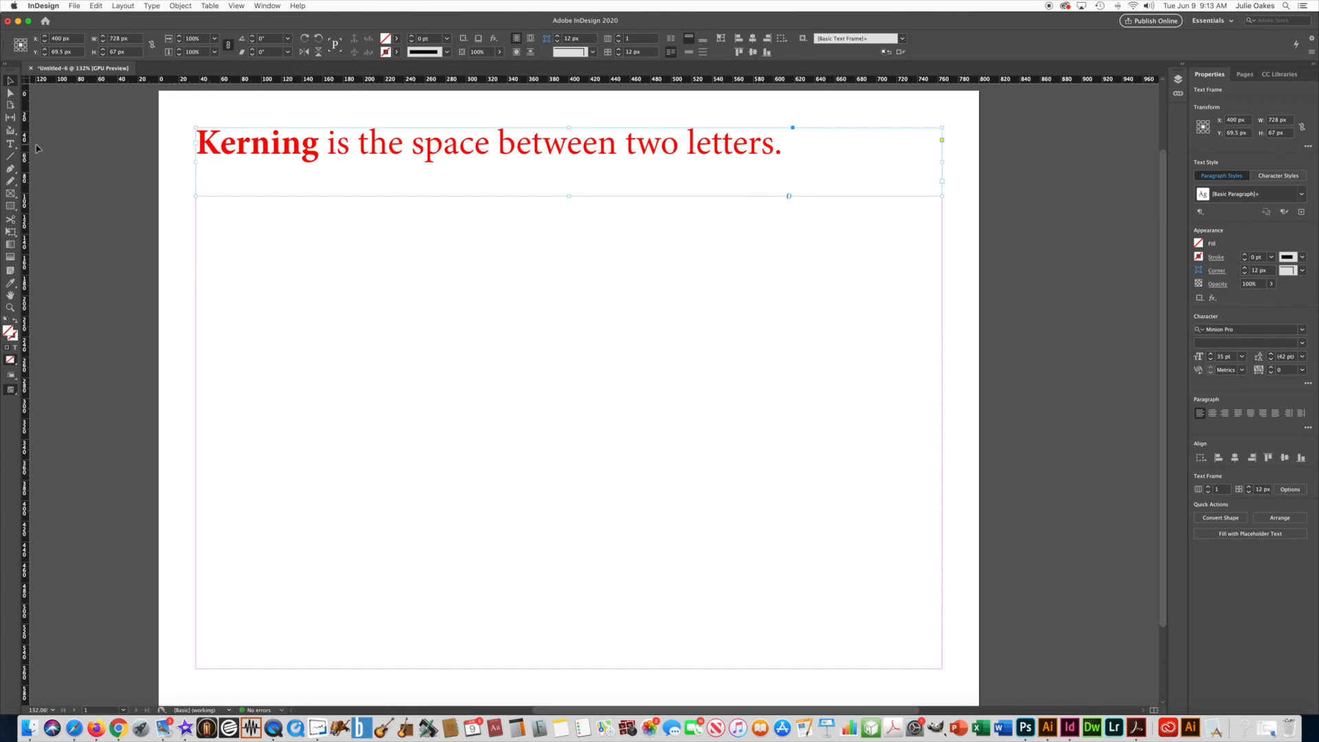
Step: Set the kerning between the "n" and "i" of the word "Kerning" to 100
click(10, 144)
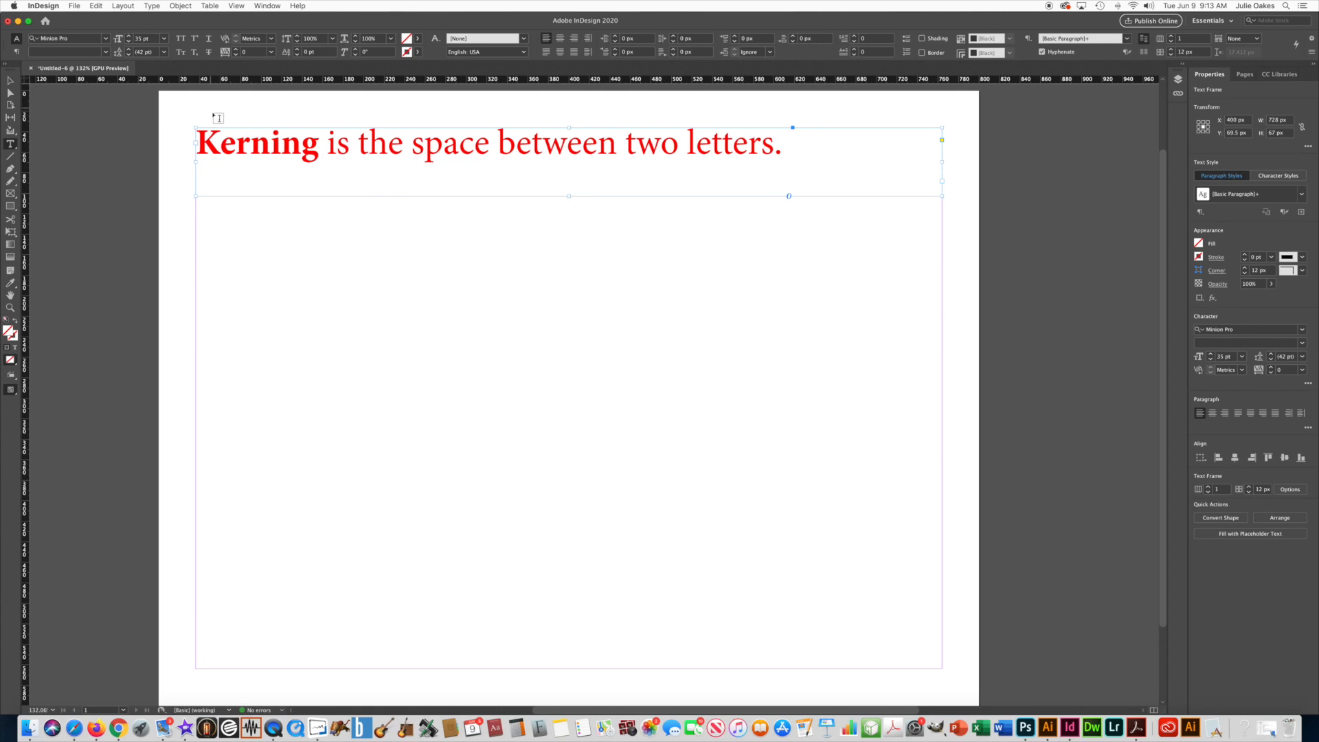
click(269, 153)
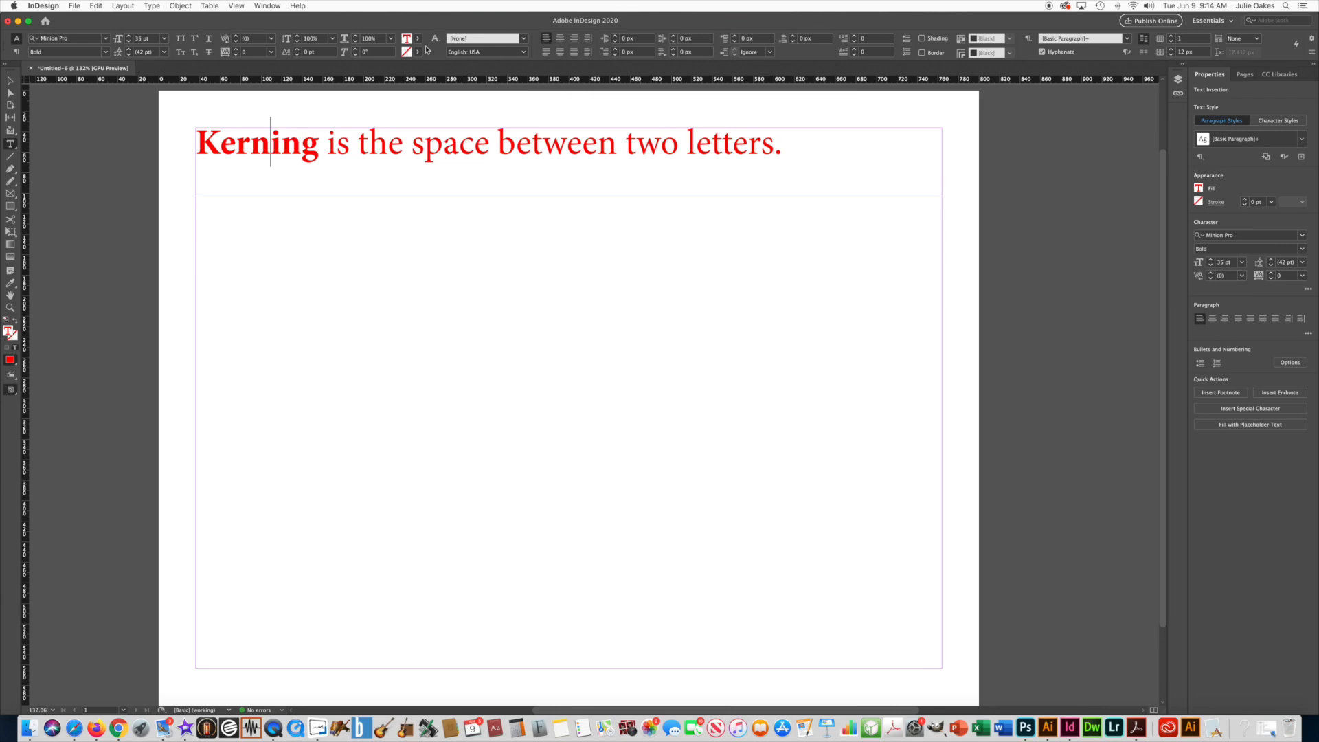
click(249, 40)
text(100)
key(Return)
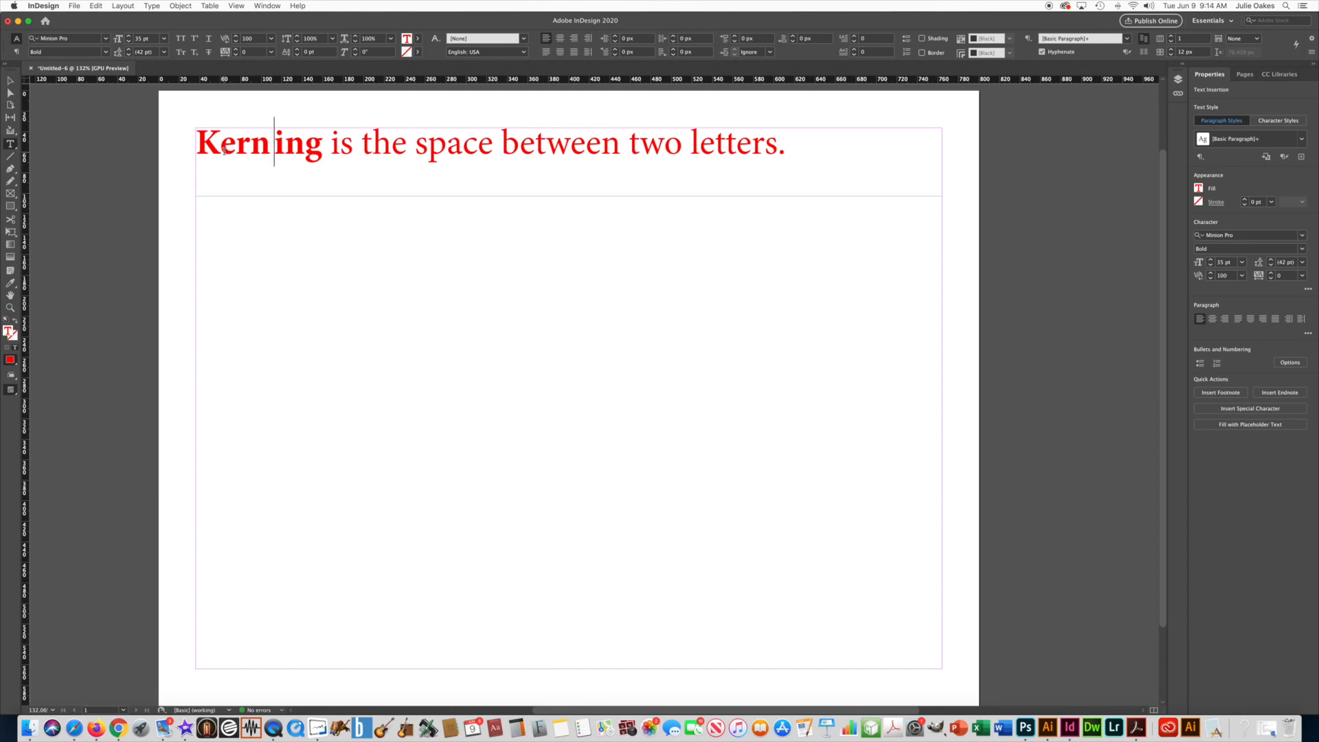
Step: Set the kerning between the last "n" and the "g" of "Kerning" to -100 and deselect the text frame
click(303, 149)
click(259, 41)
key(Return)
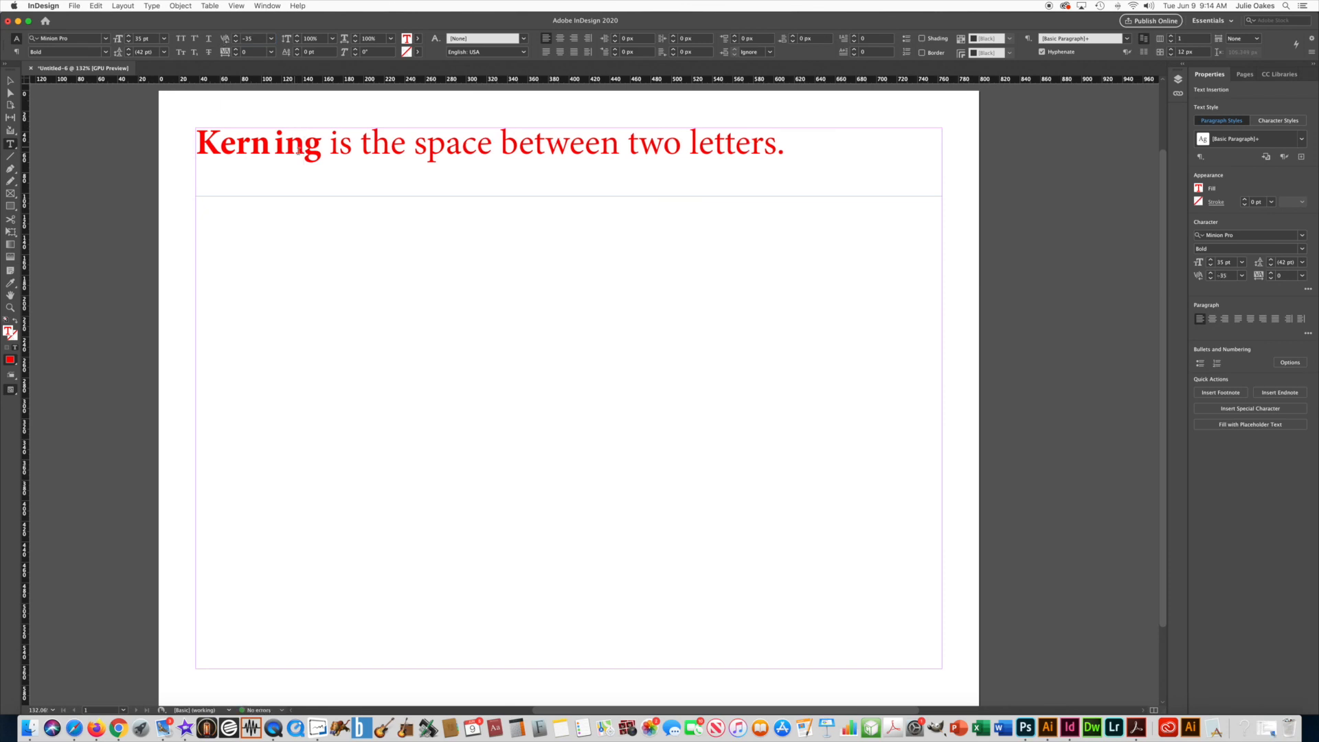
click(306, 150)
click(259, 41)
text(-100)
key(Return)
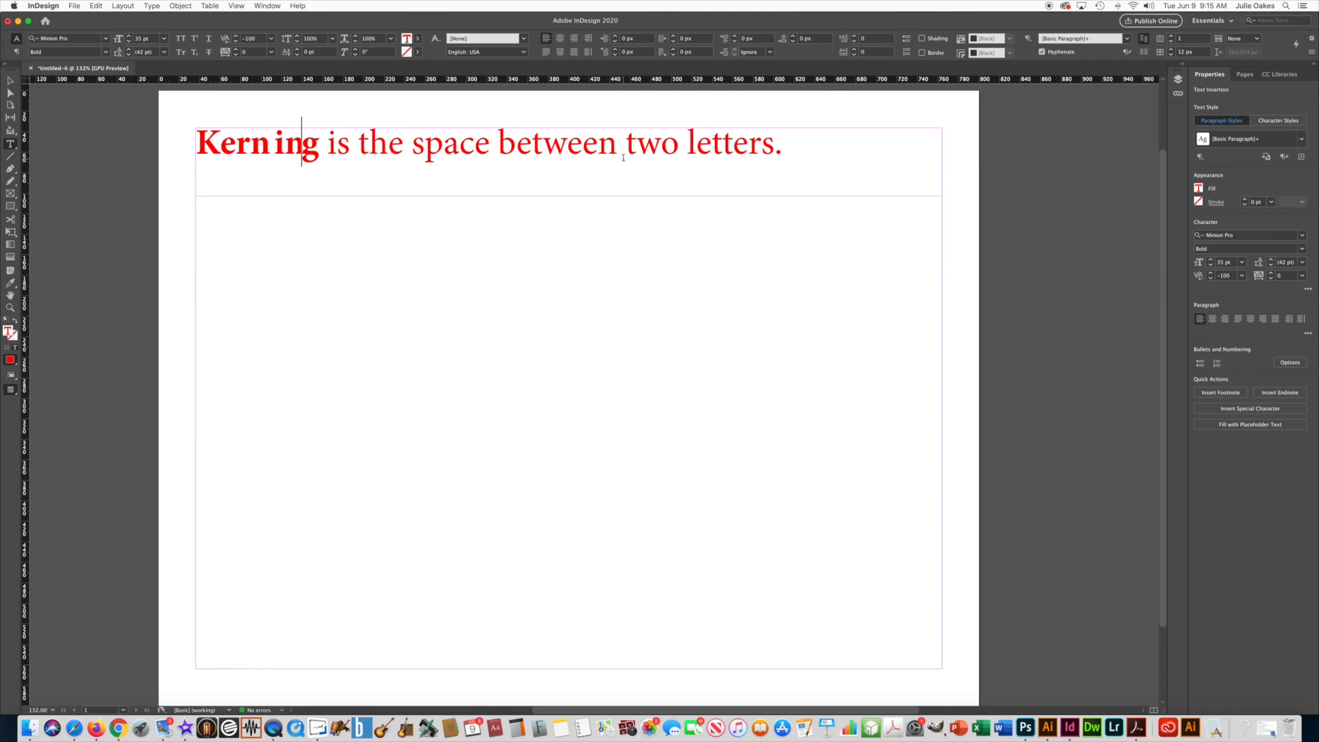
click(11, 81)
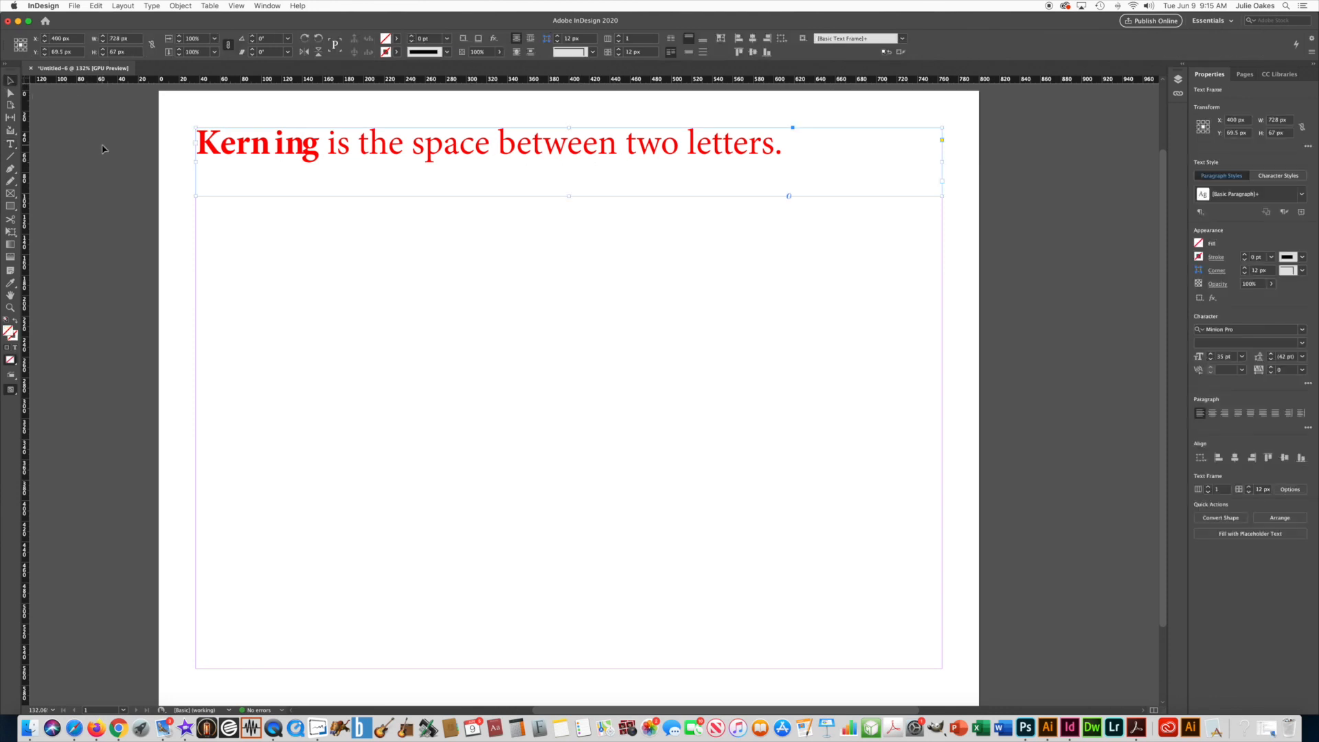
click(103, 149)
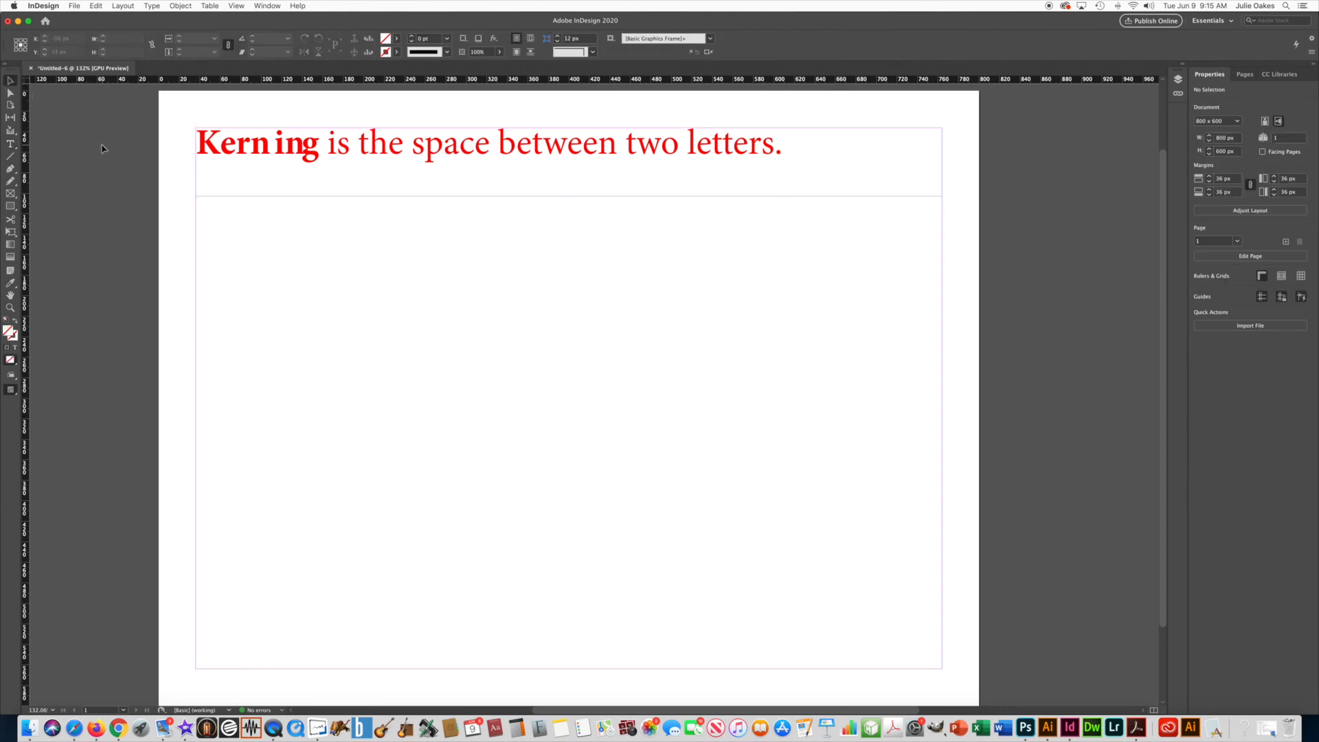
Step: Add a margin-wide text frame below the kerning sentence reading "Tracking is the space between a group of letters."
click(11, 144)
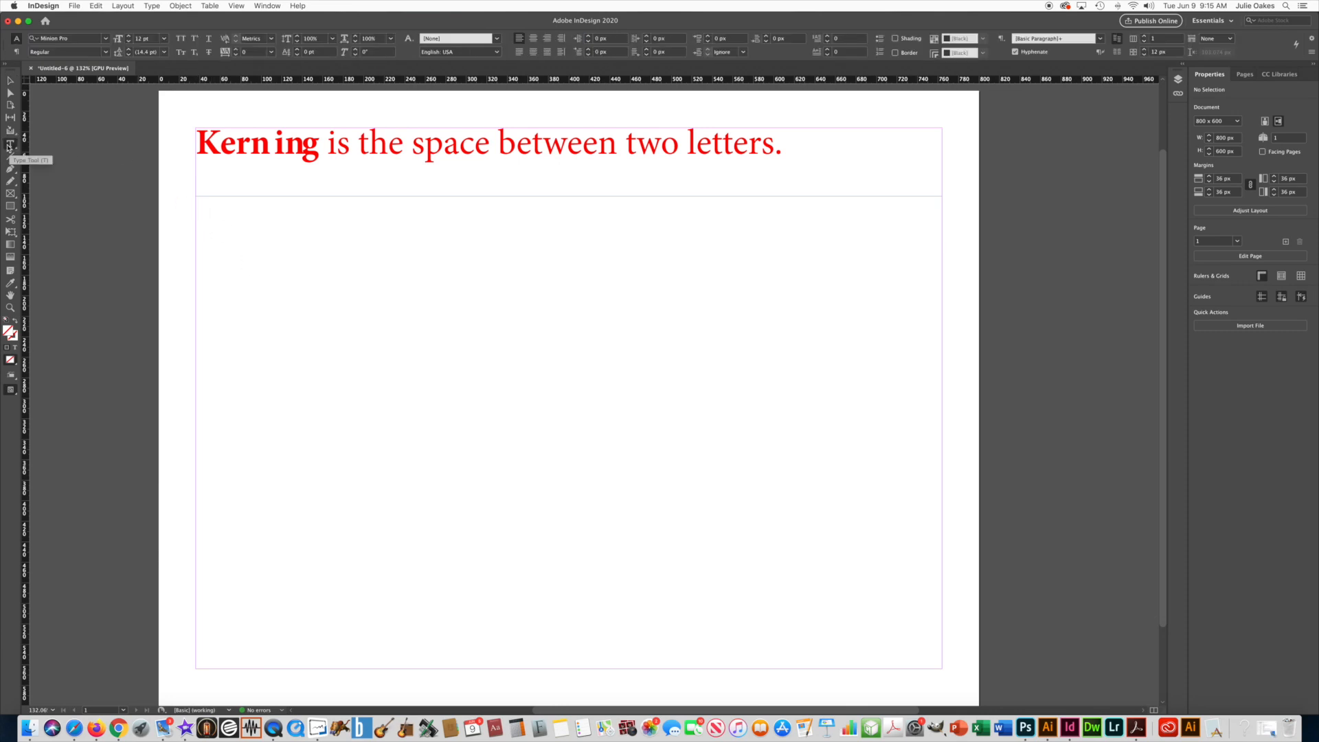
drag(196, 204, 943, 284)
text(Tracking is the space bet)
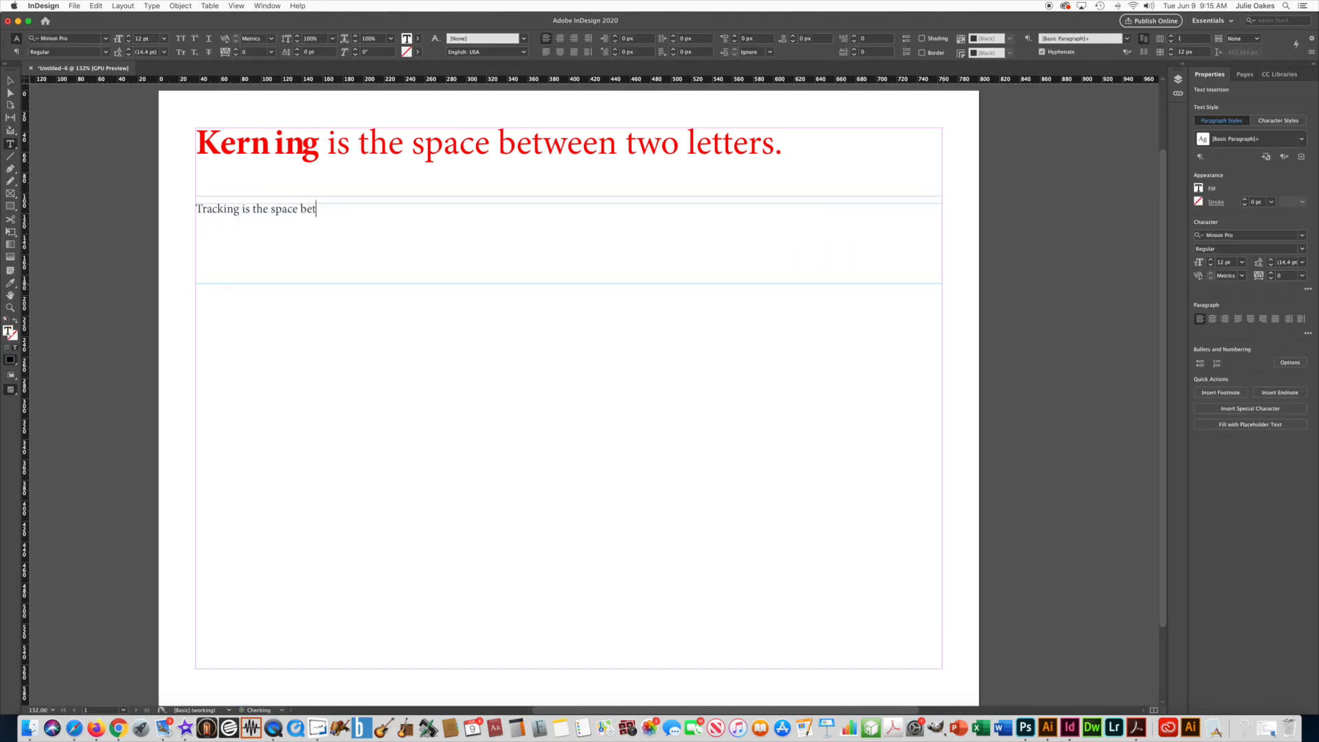
text(ween a group of letters.)
Step: Set the whole tracking sentence to 35 pt and fill it with the RGB Green swatch
triple_click(428, 210)
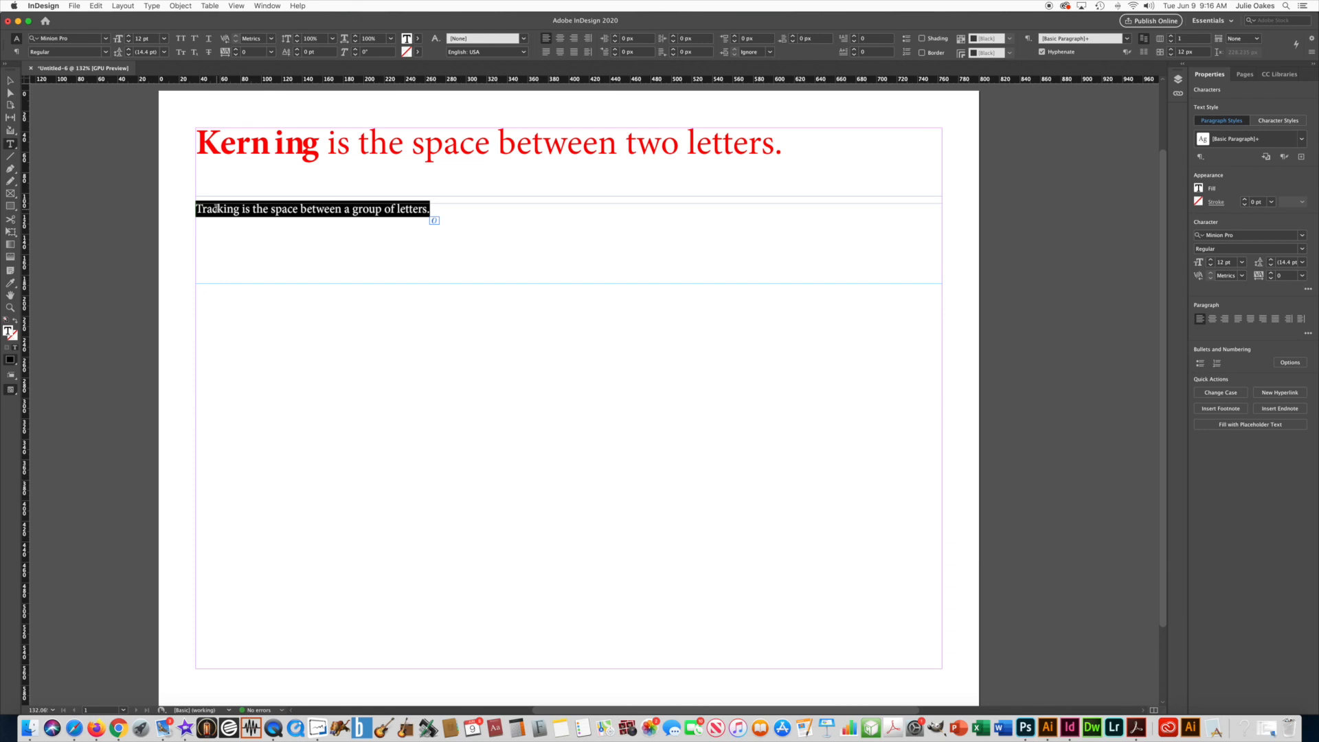
click(123, 37)
text(35)
key(Return)
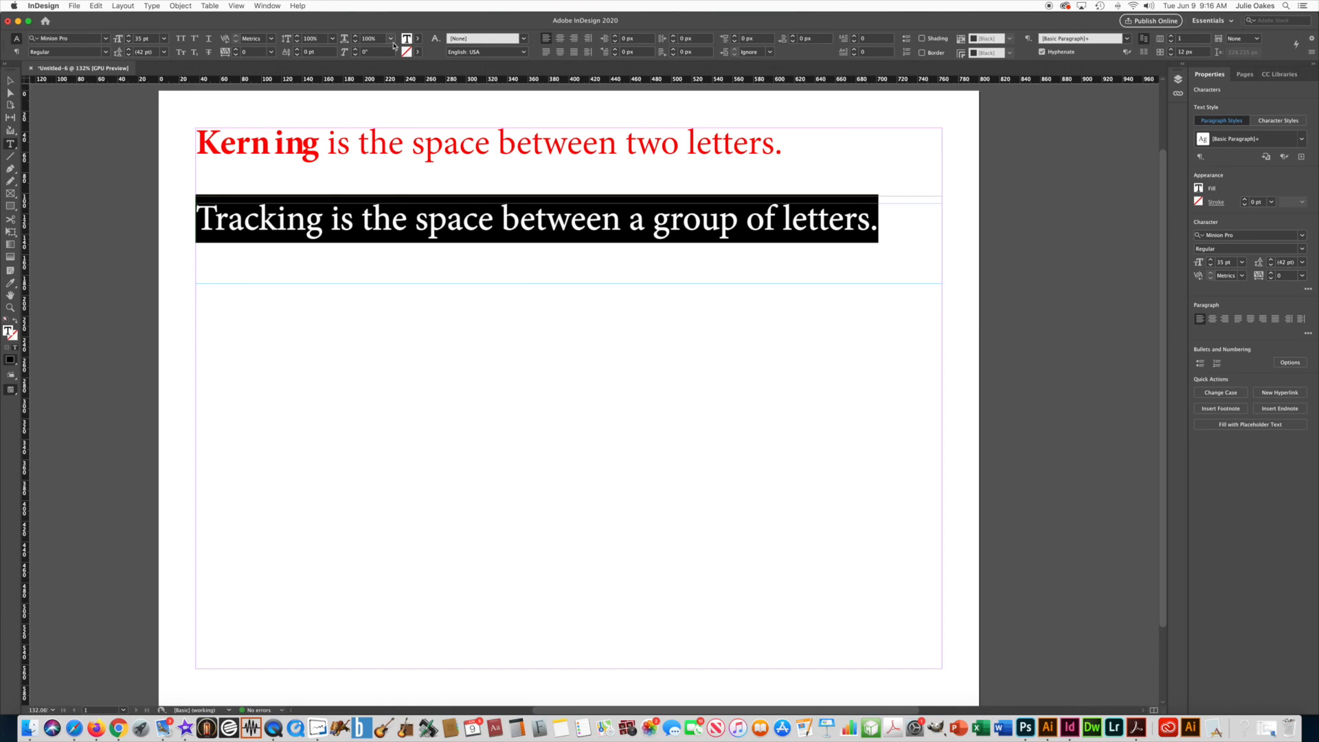
click(417, 39)
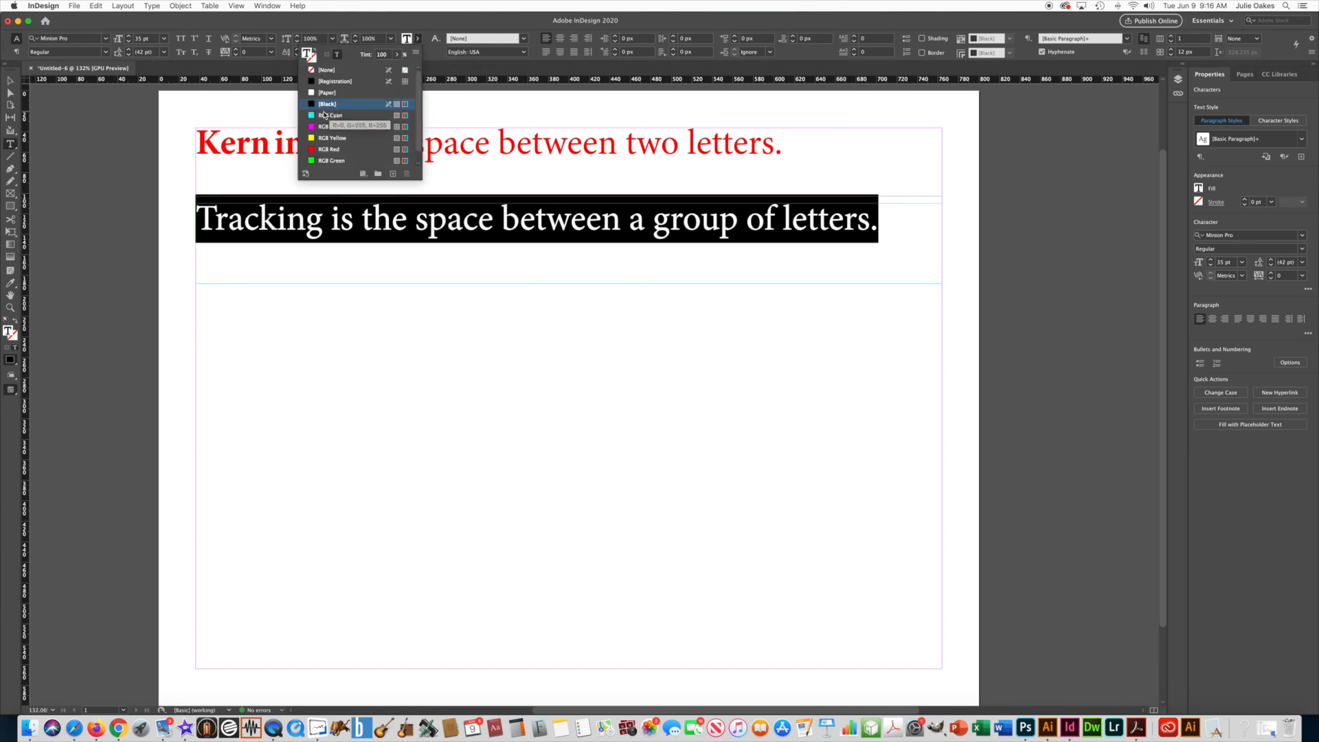
click(313, 161)
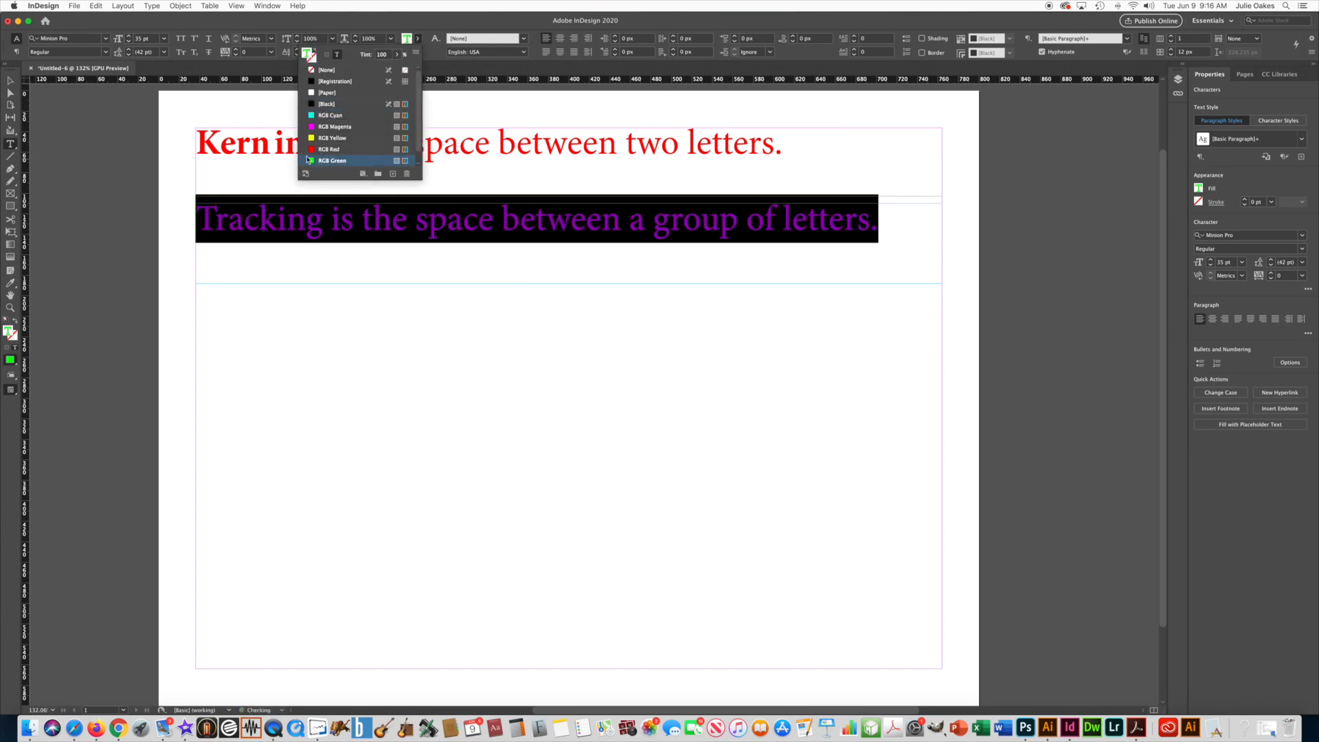
click(316, 217)
Step: Set the word "Tracking" in the green sentence to the Bold style of Minion Pro
drag(319, 218, 197, 216)
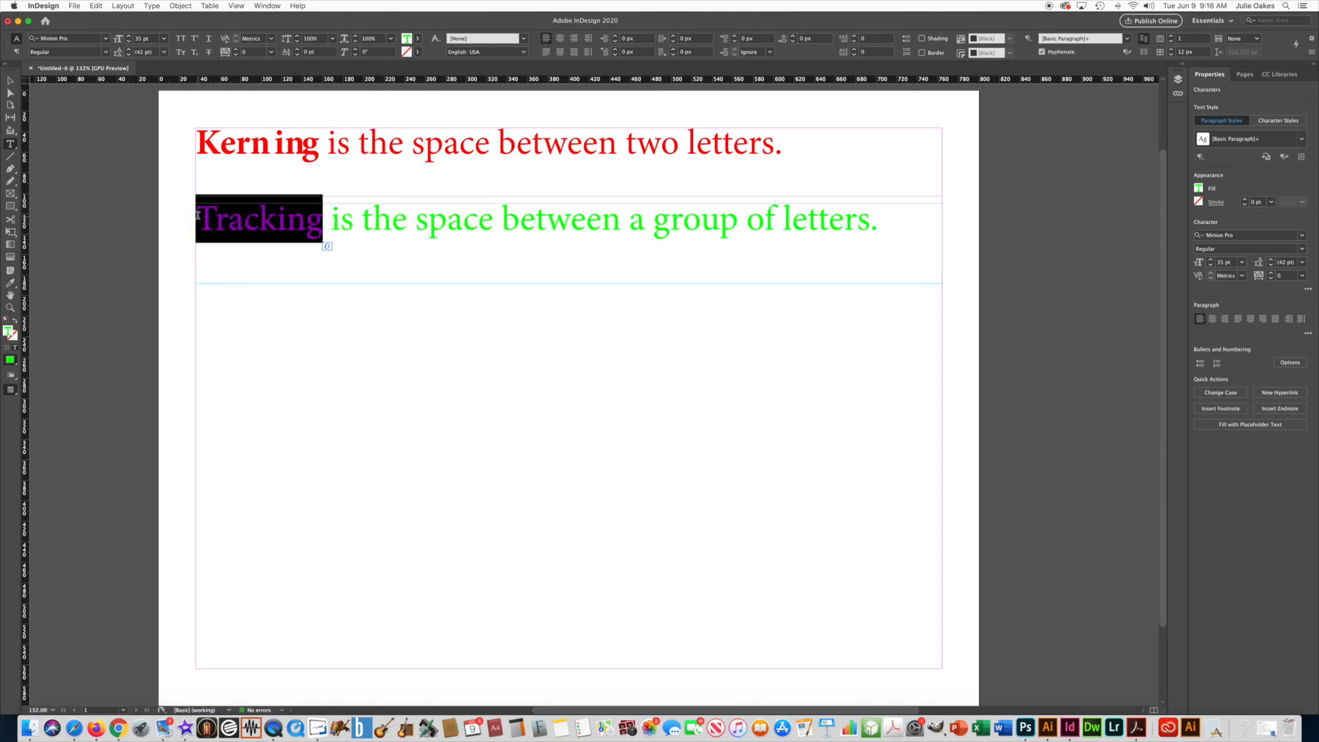
click(106, 52)
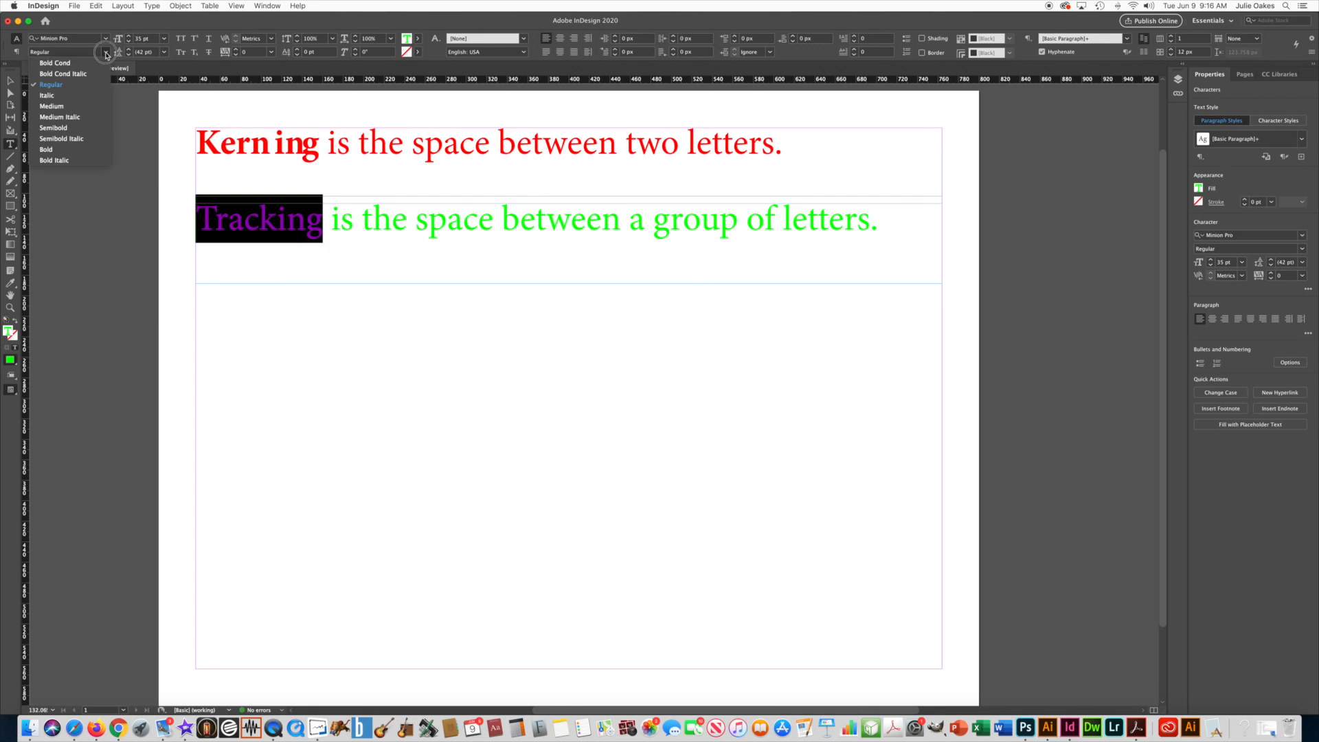
click(46, 149)
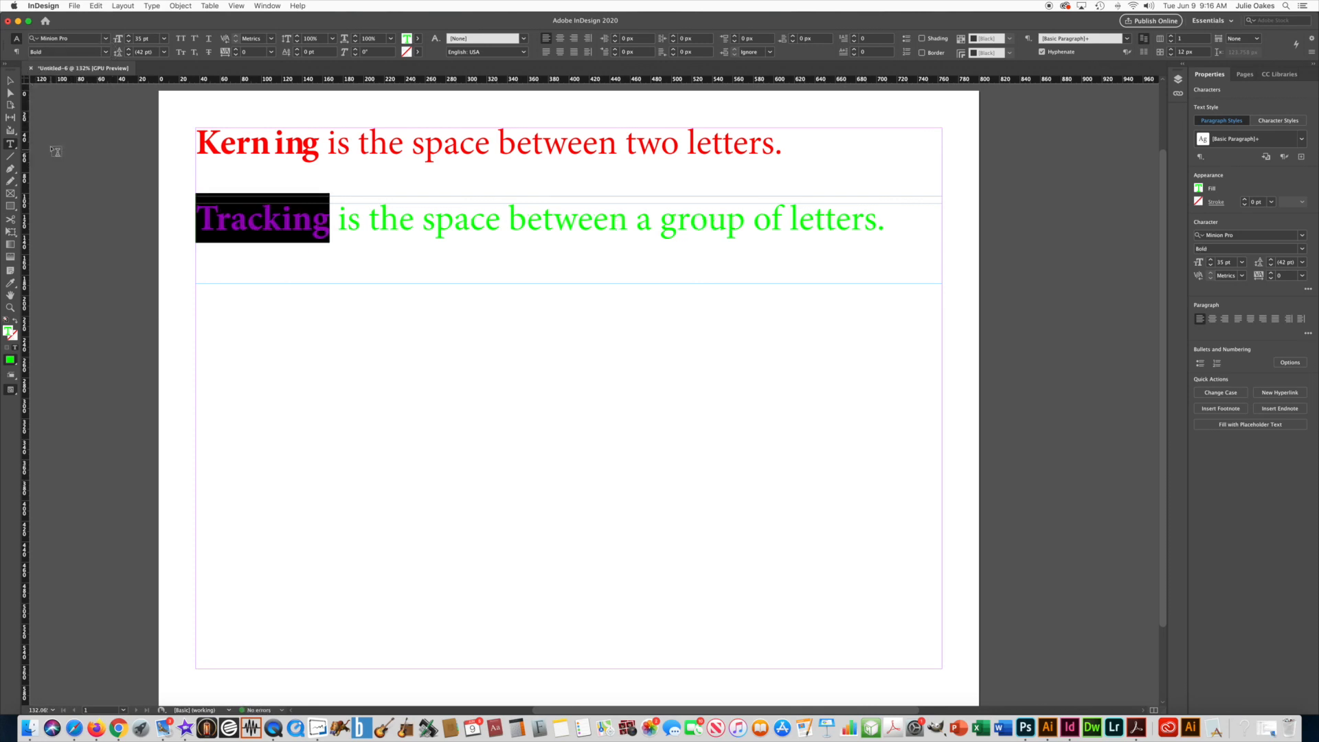
click(11, 80)
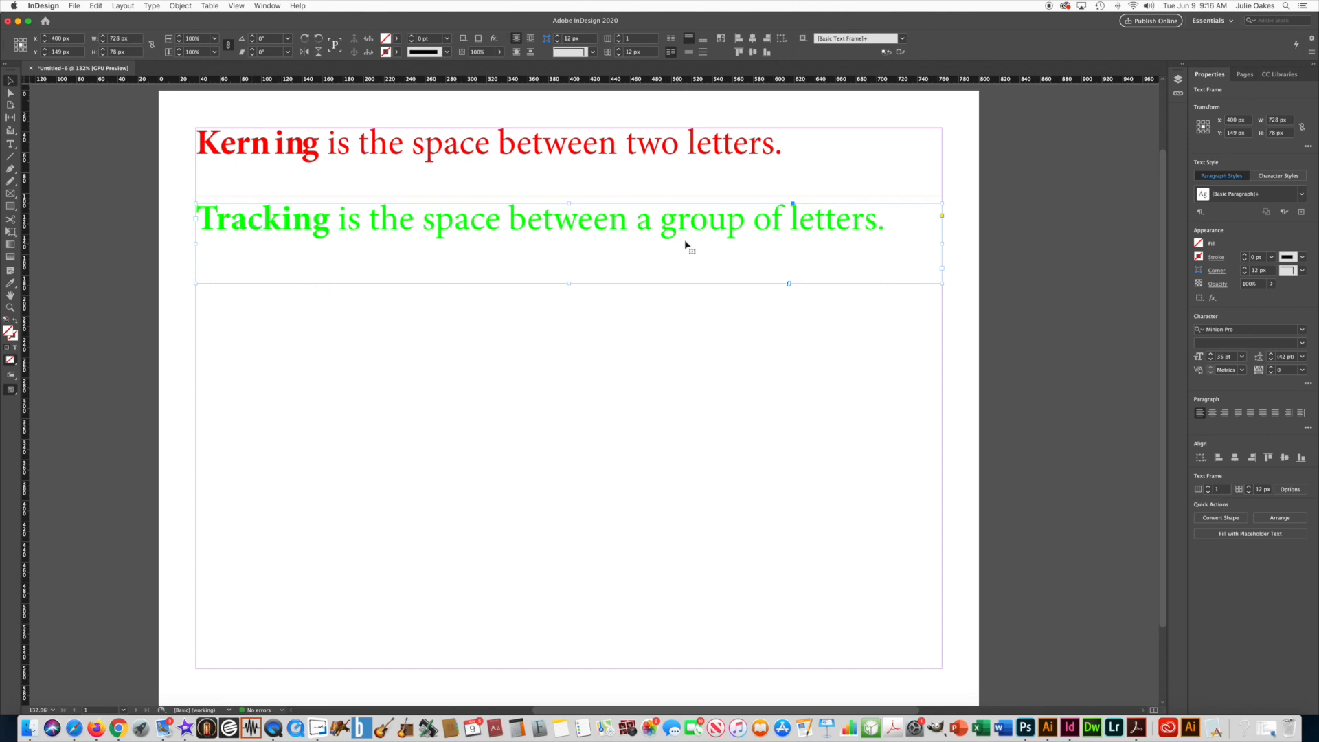
Step: Set the tracking of the whole green sentence to 100
click(10, 144)
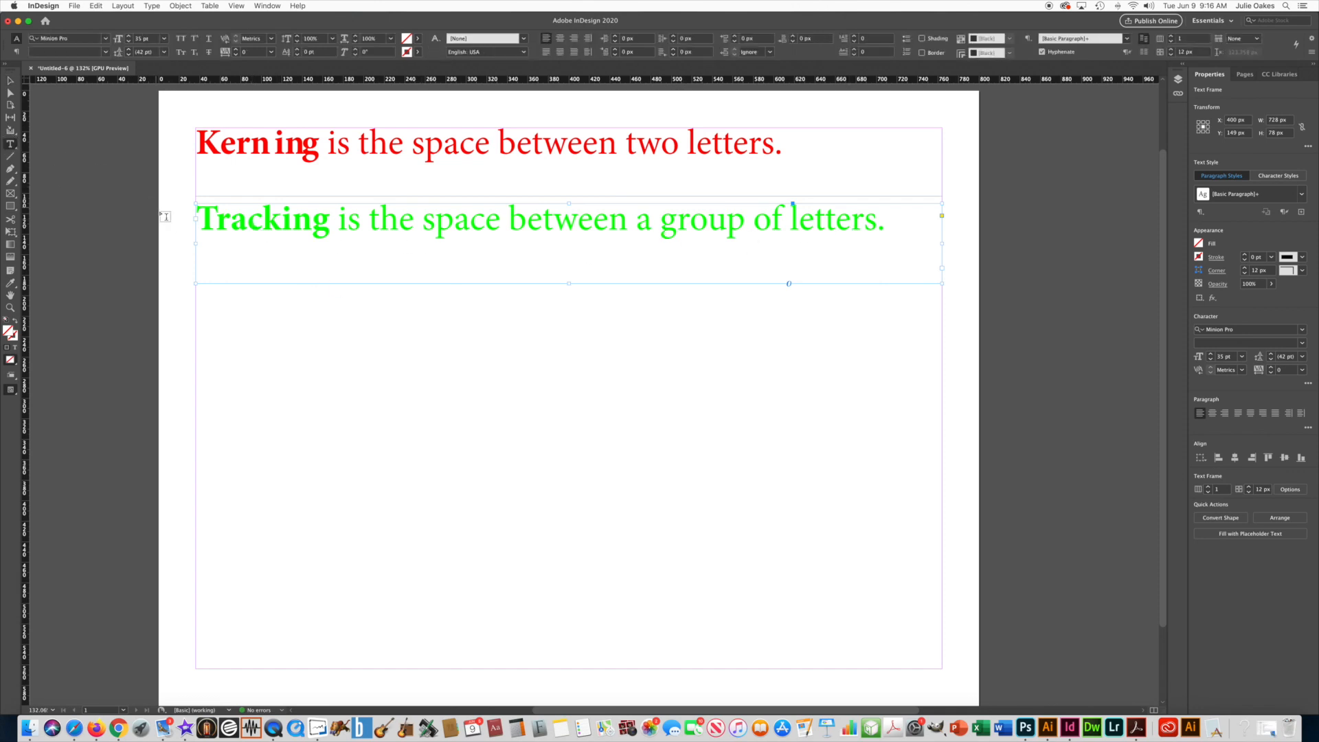
click(213, 228)
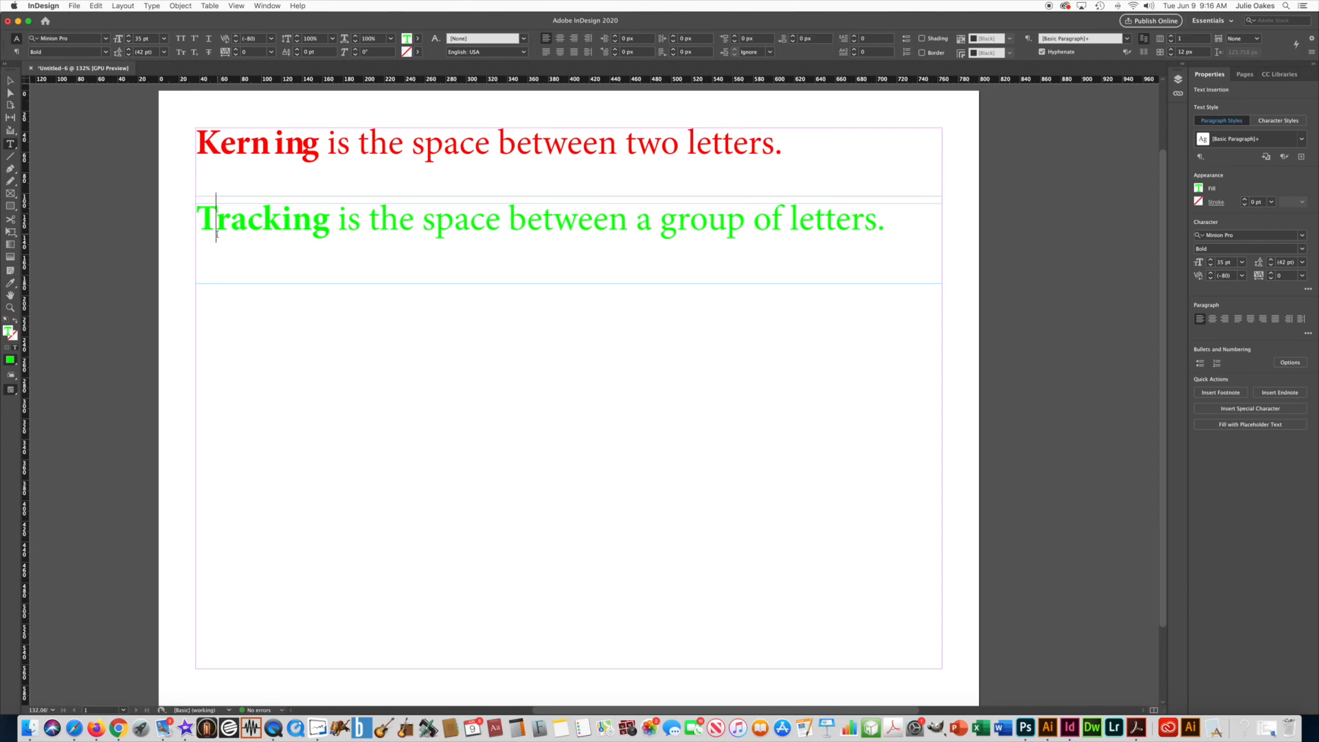
triple_click(217, 210)
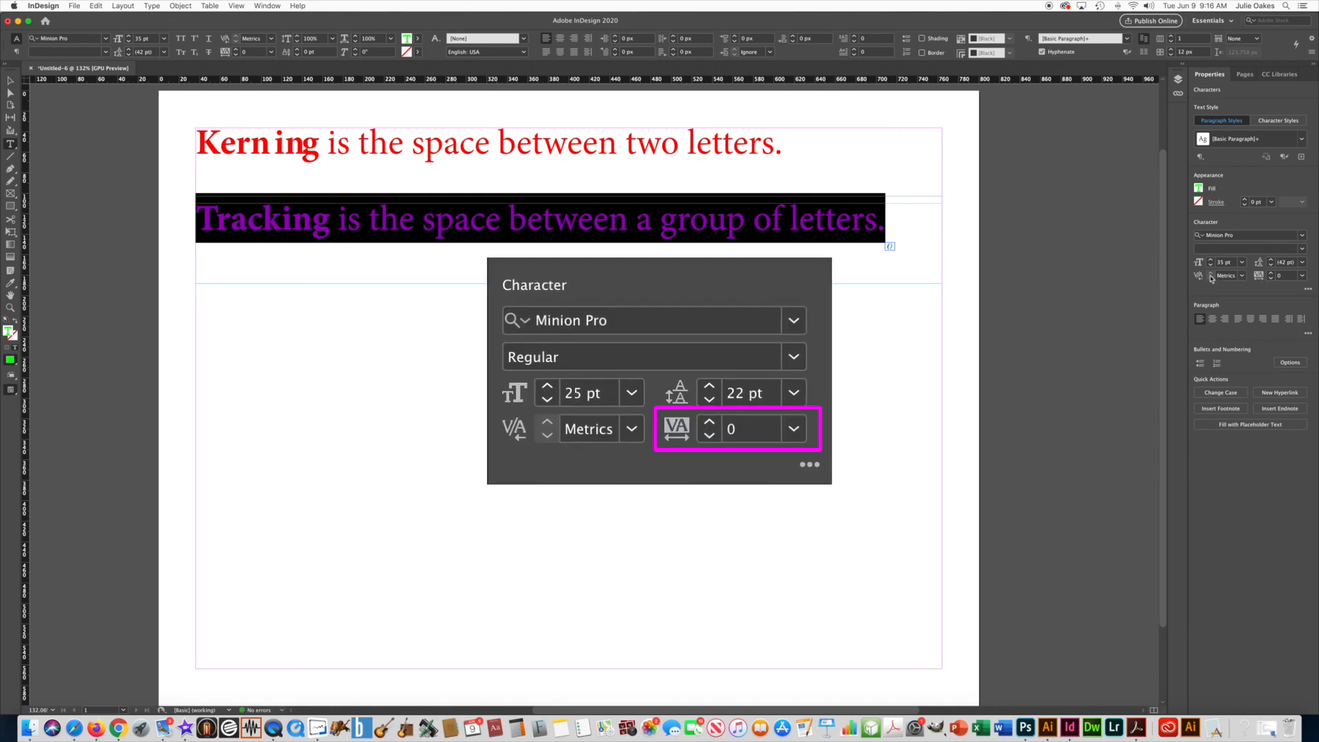
click(1284, 276)
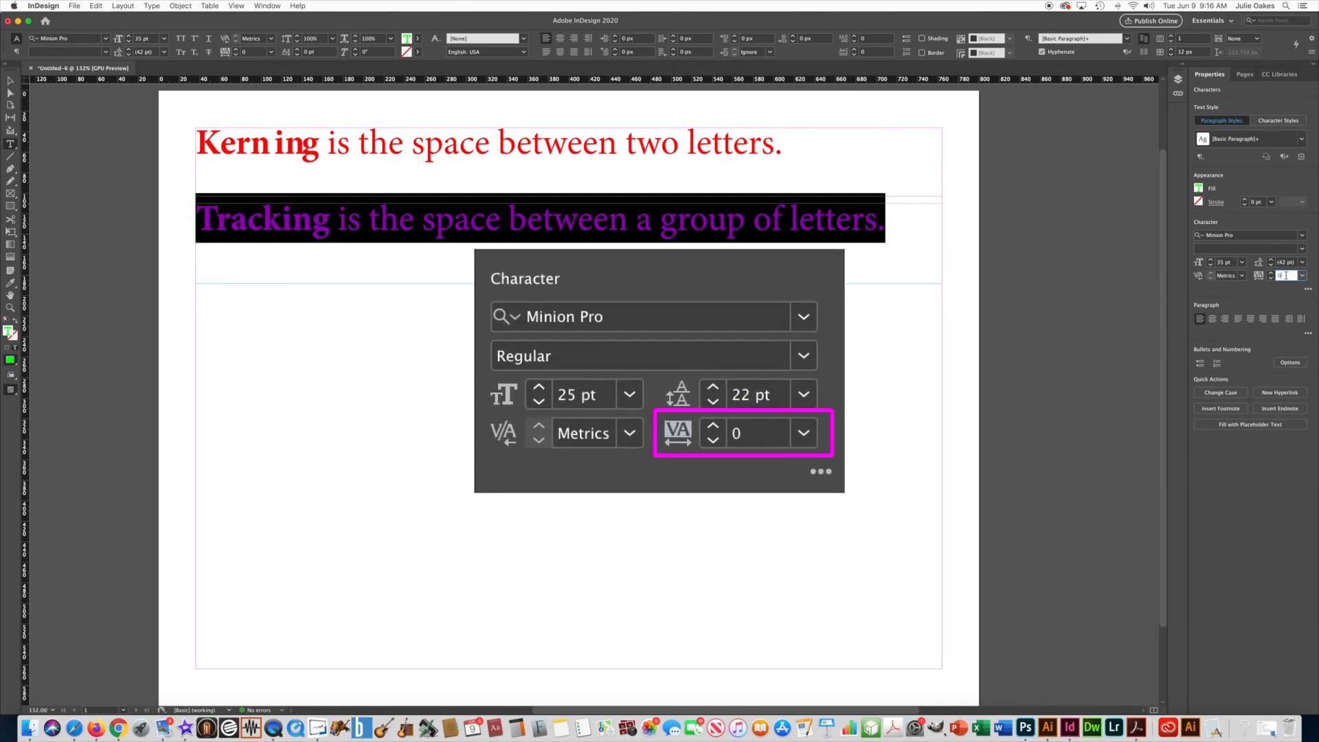
click(1271, 274)
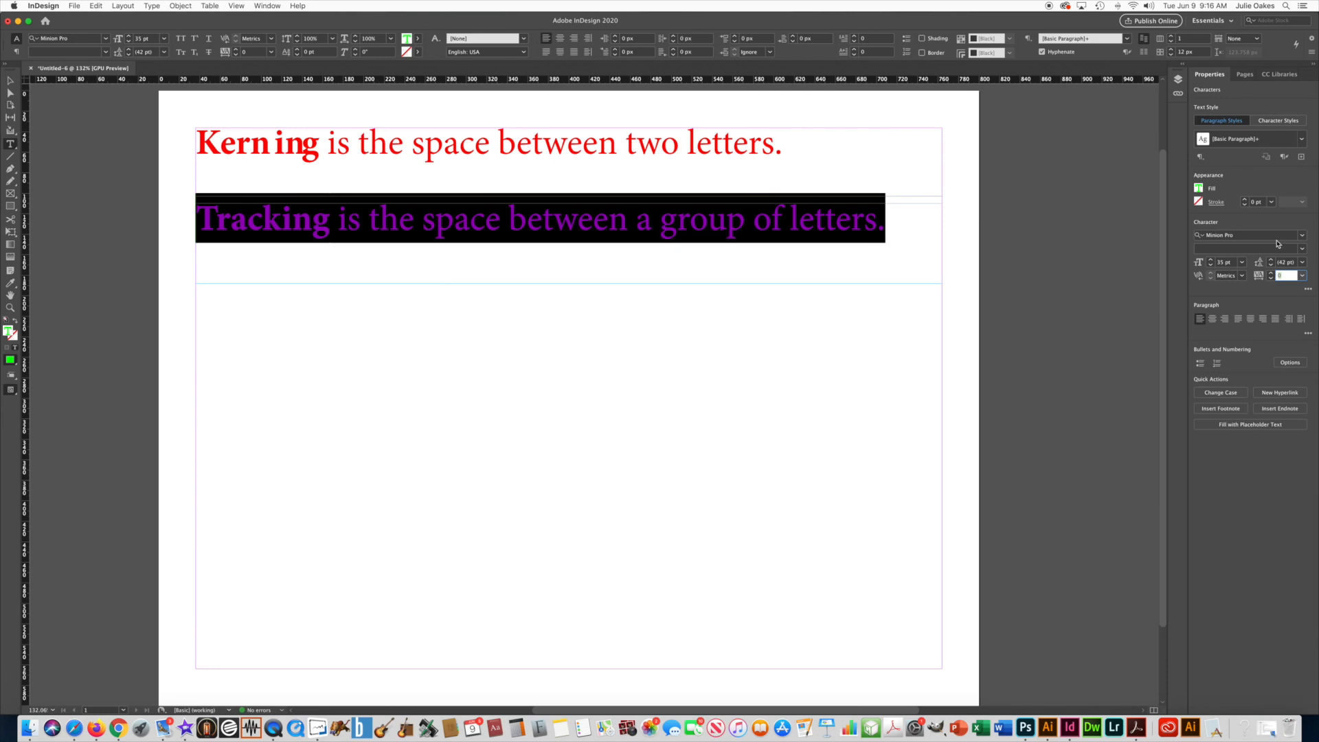
text(100)
key(Return)
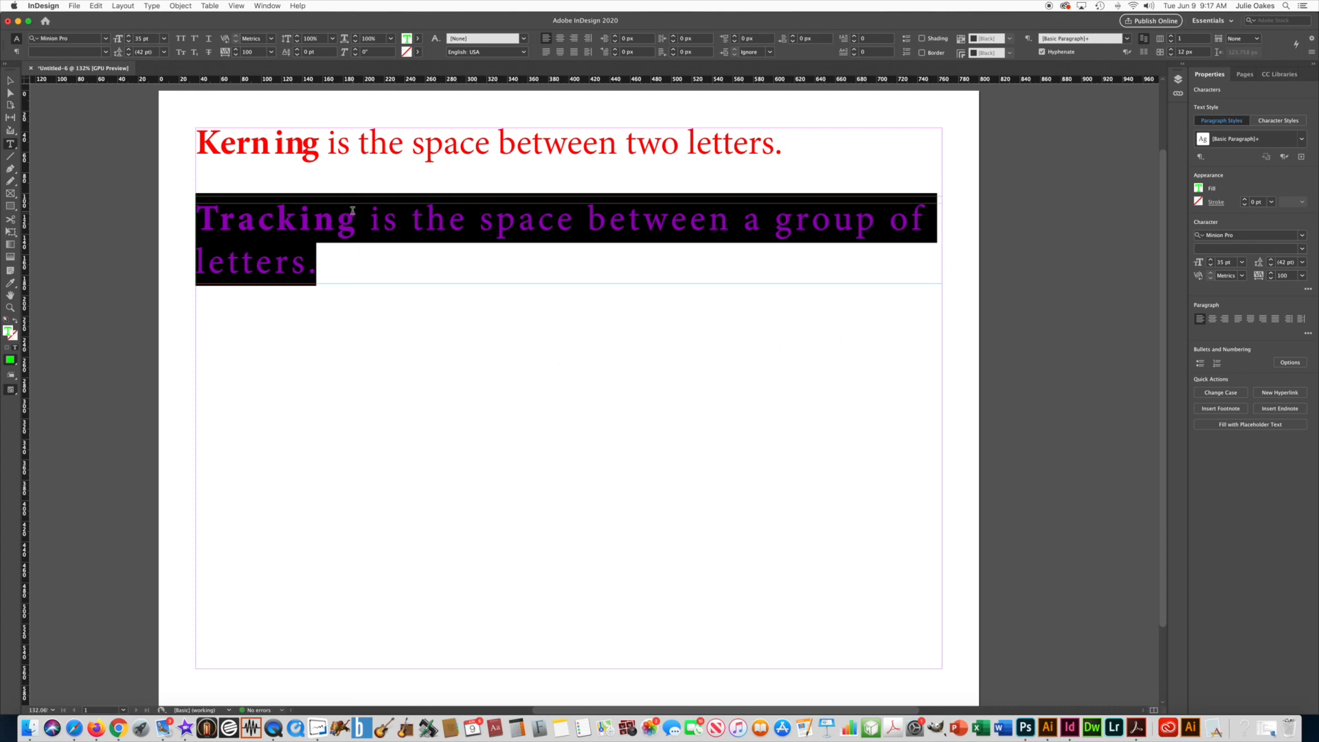
key(Escape)
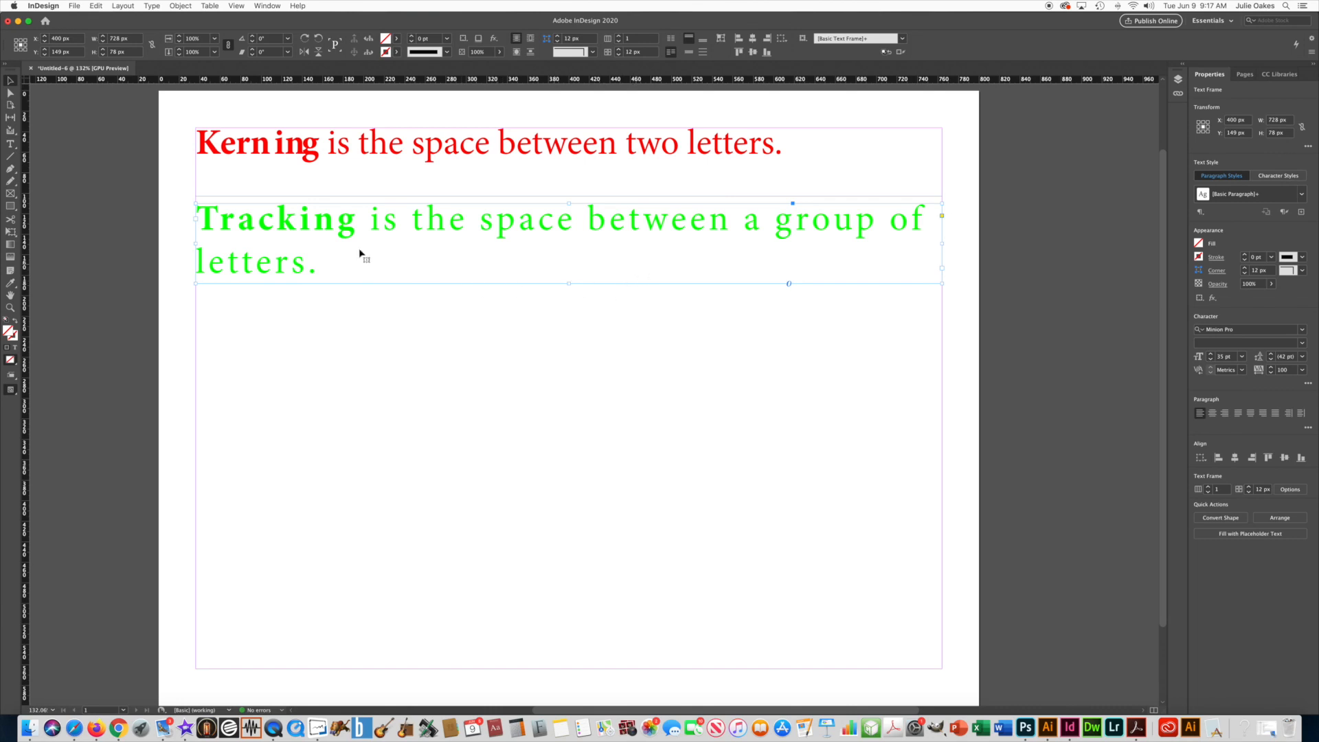
Step: Set the tracking of the whole green sentence to -100 and deselect its text frame
click(10, 146)
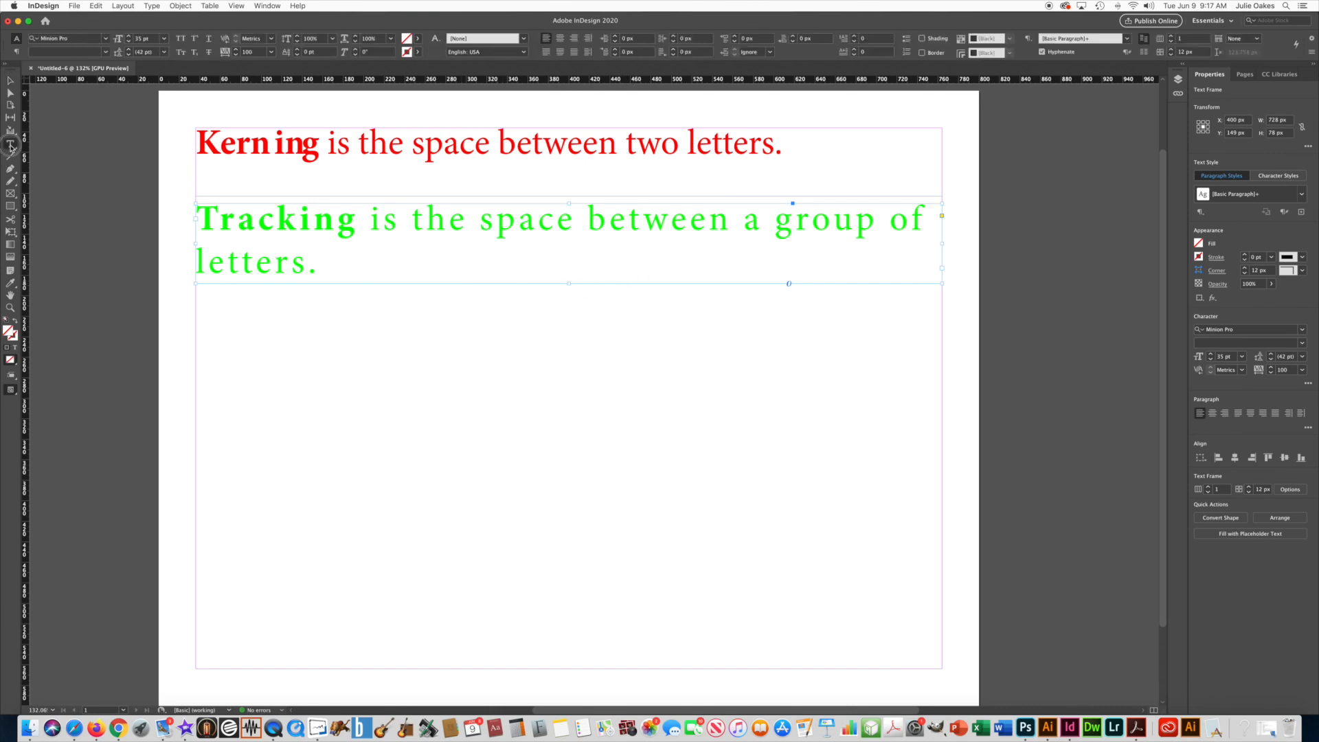
click(302, 270)
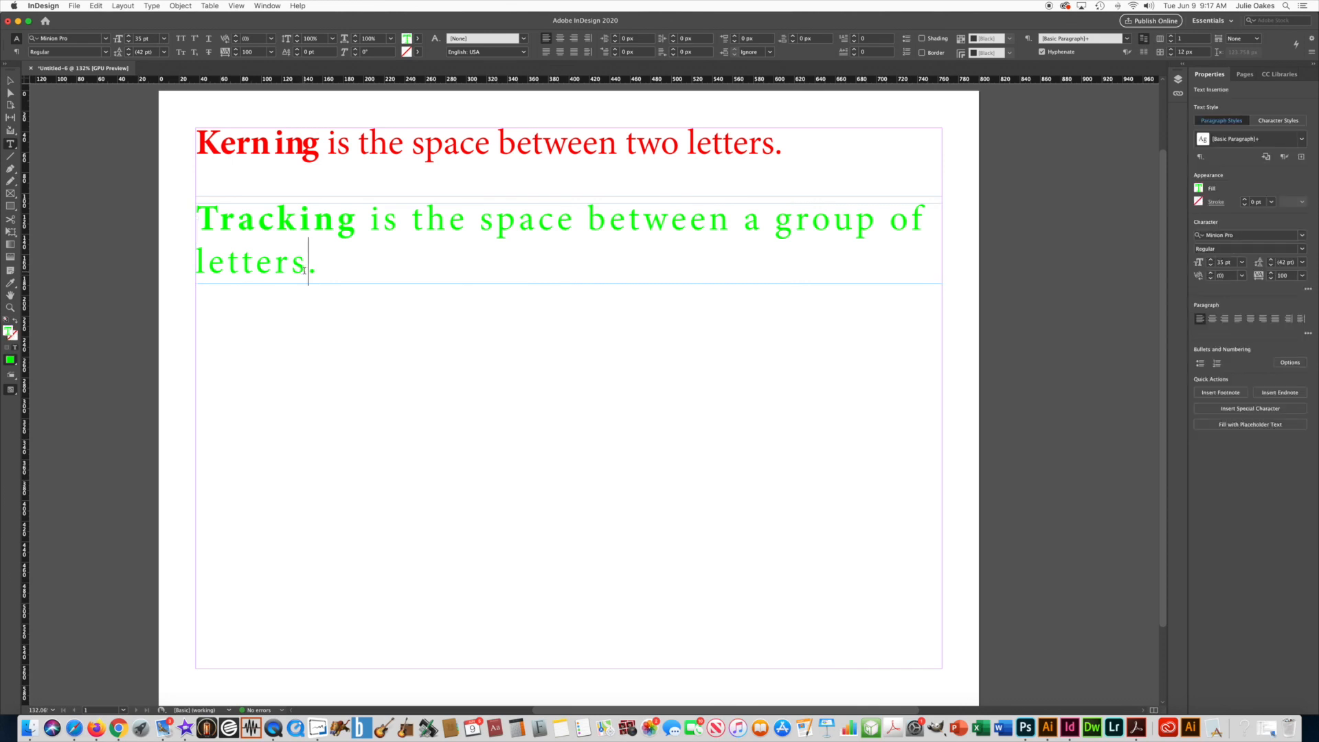
key(super+a)
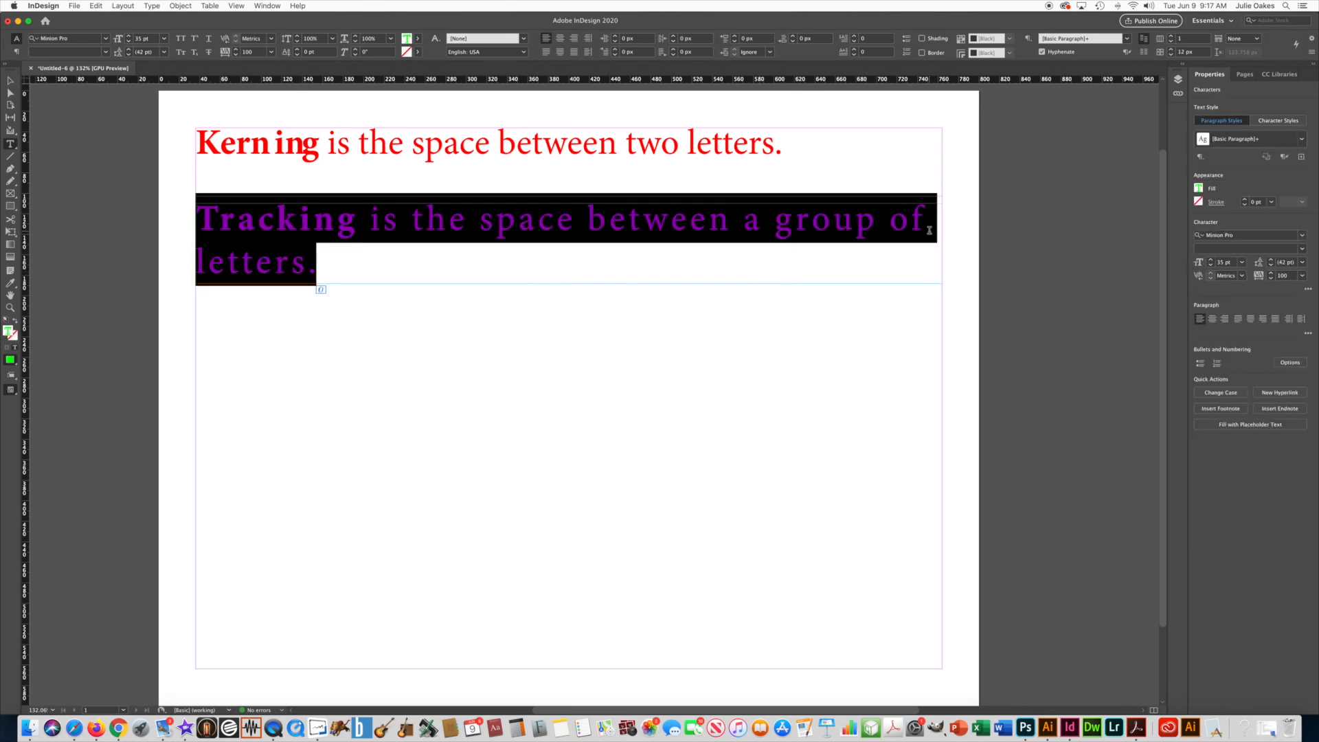
click(1275, 276)
text(-)
key(Return)
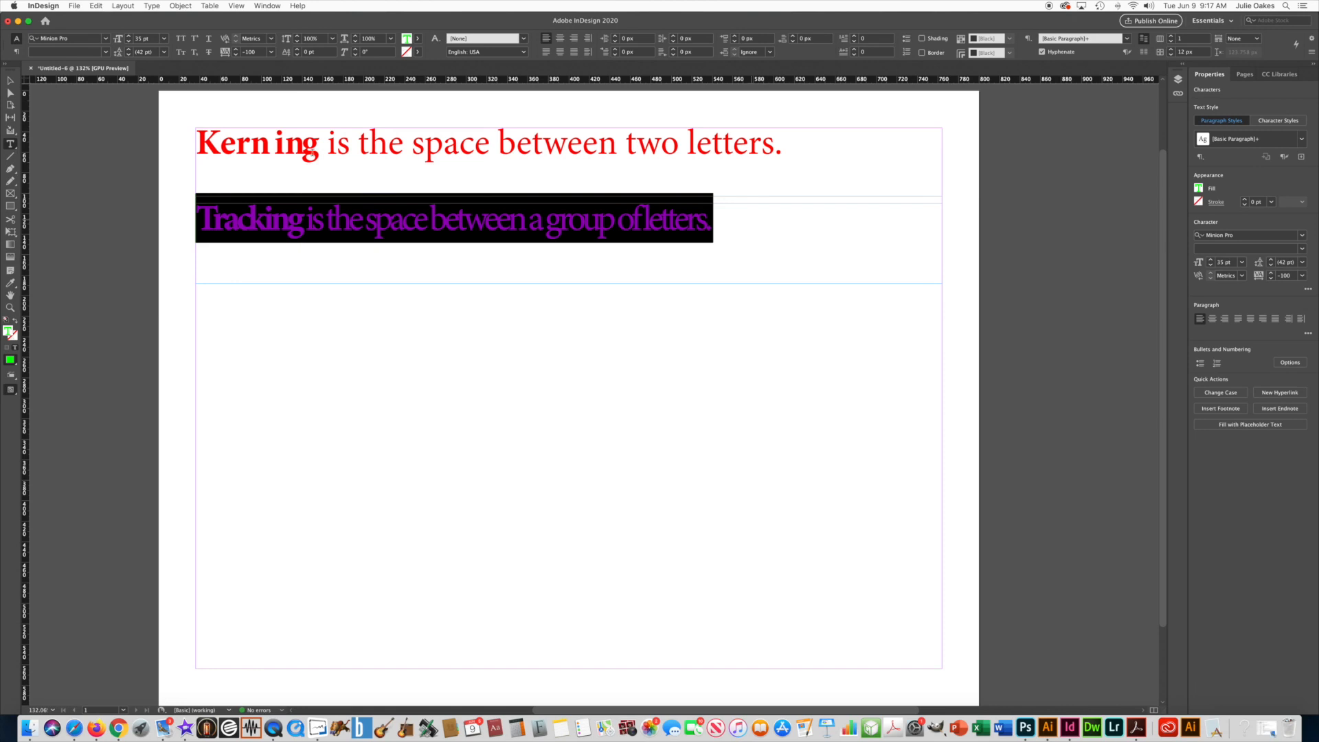
click(11, 80)
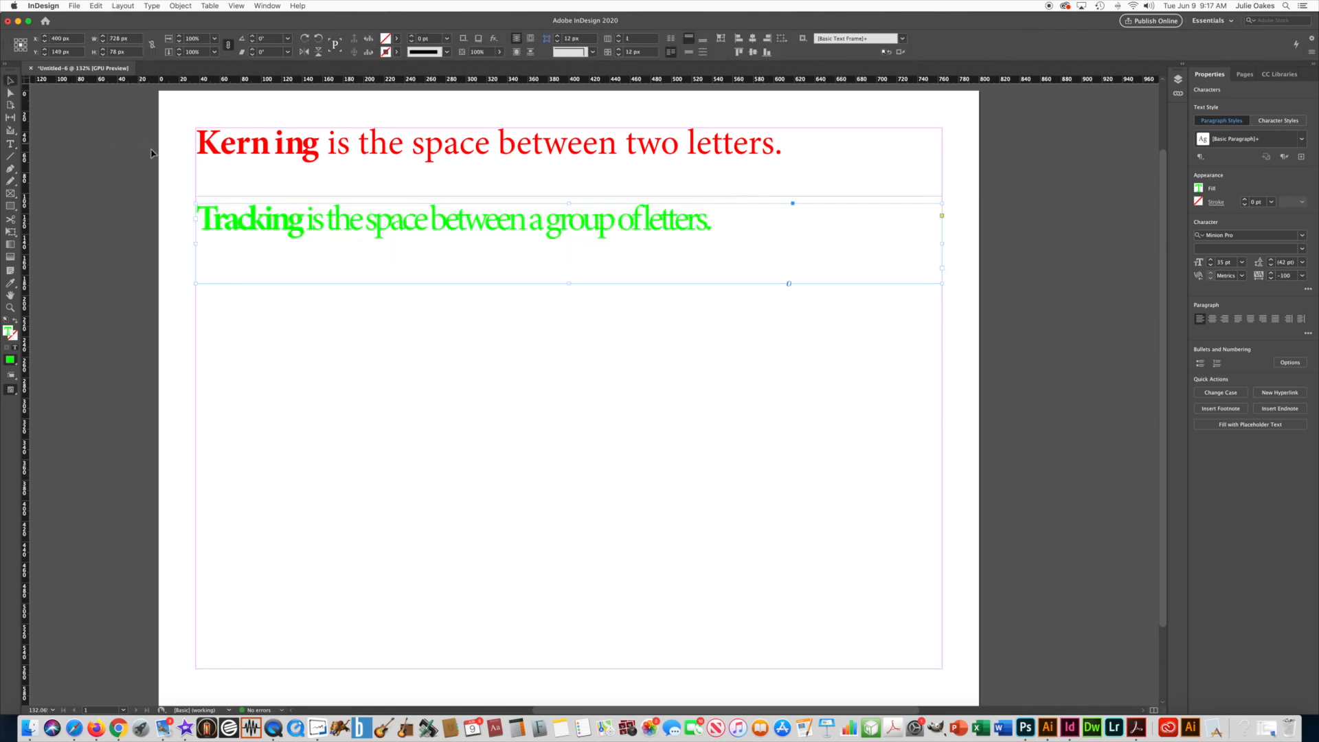
click(175, 196)
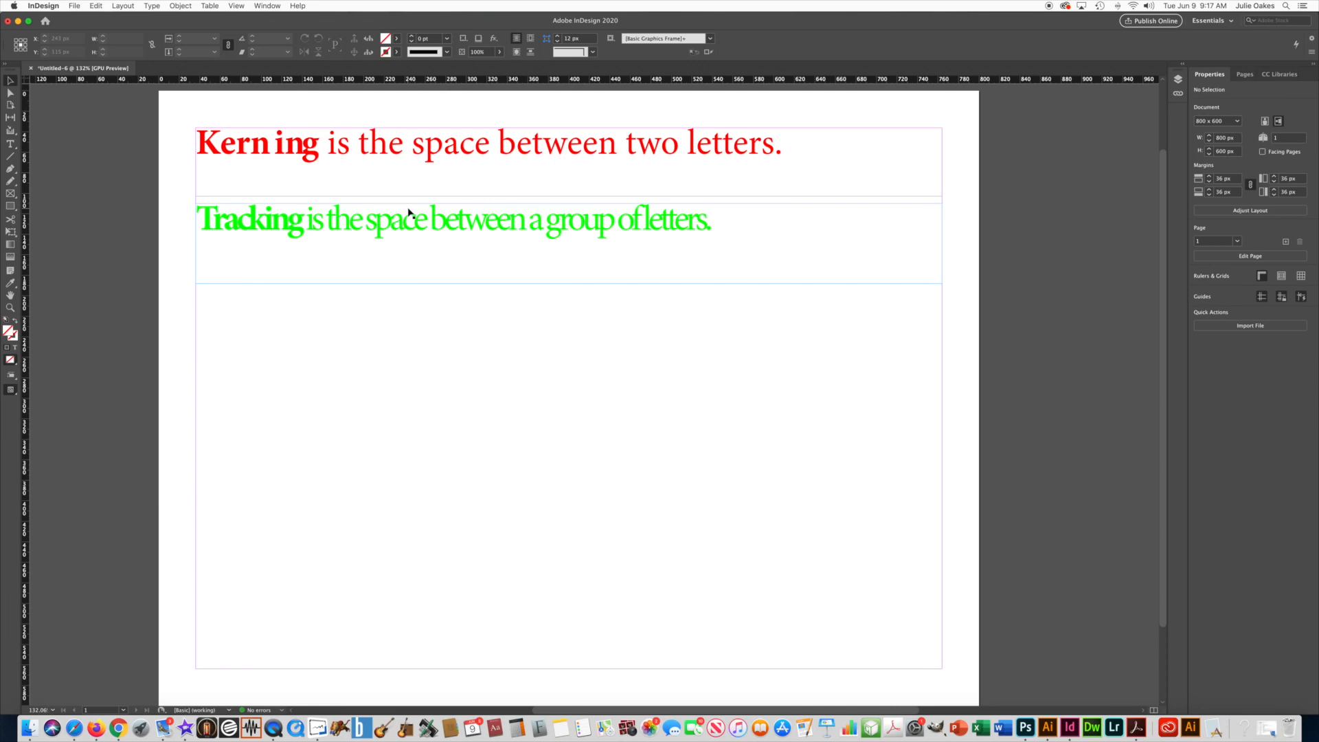
Step: Reshape the green sentence's text frame into a narrow column about 159 px wide and 206 px high
click(548, 253)
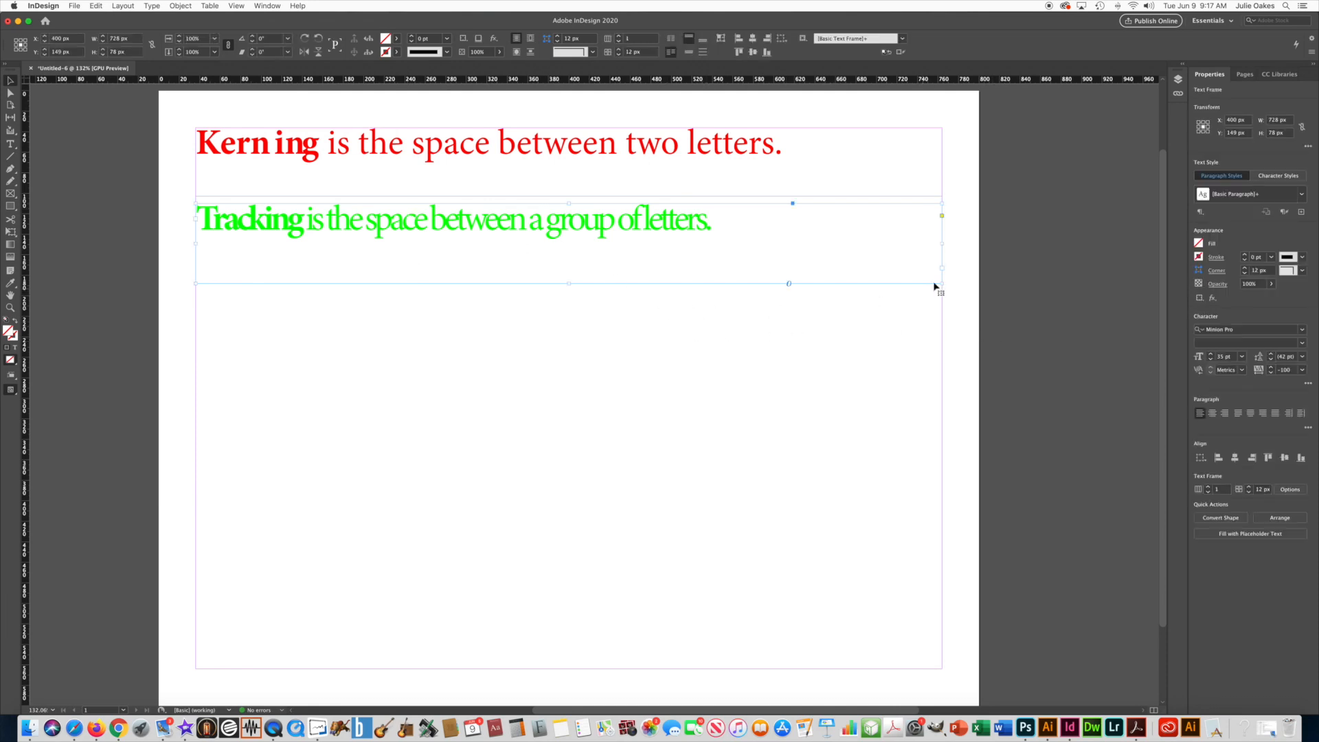
drag(942, 284, 408, 290)
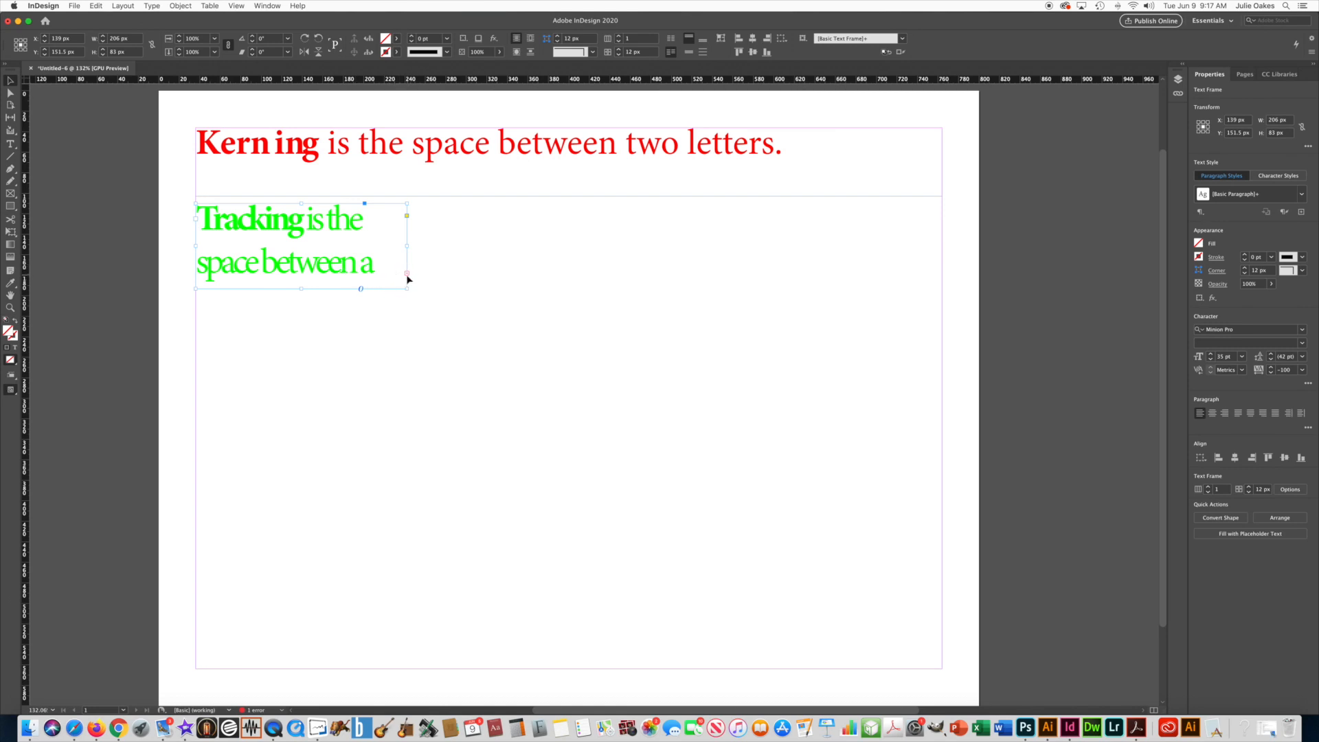
drag(407, 290, 359, 414)
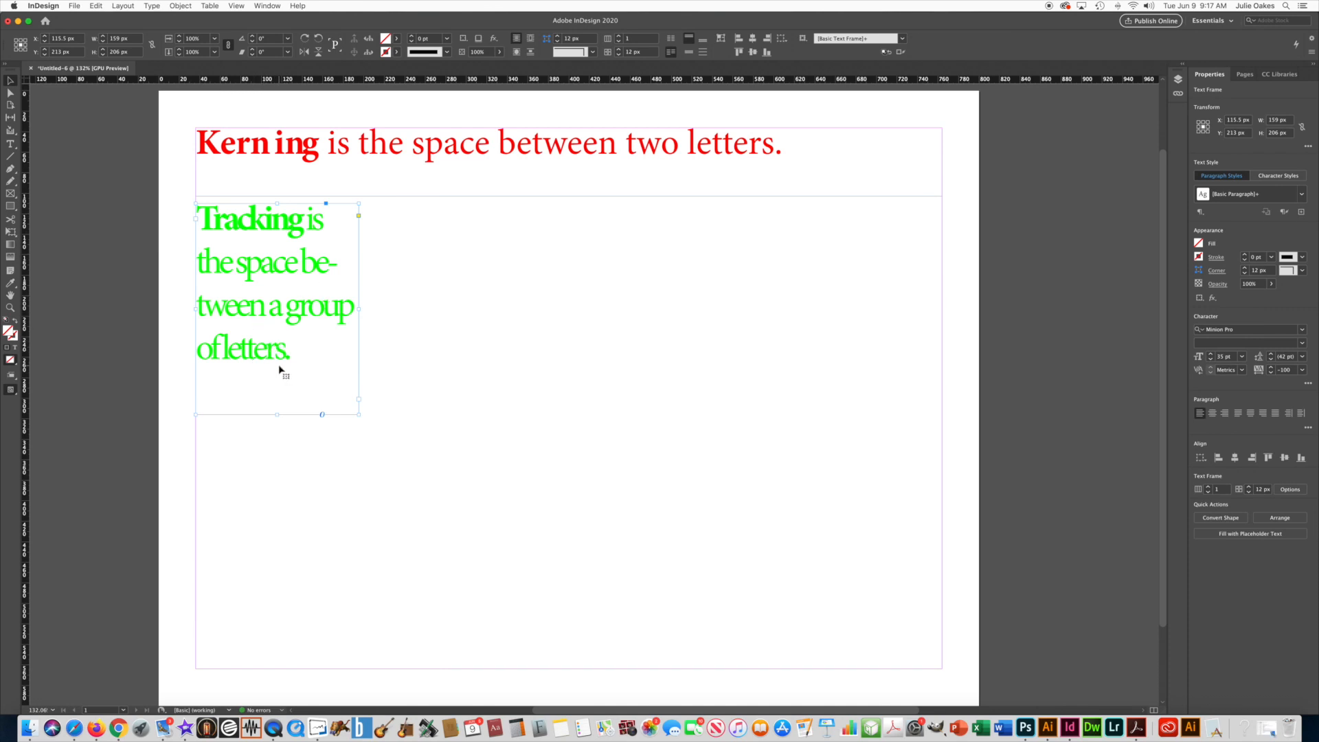
Step: Widen the green sentence's text frame to the full margin width, reduce its height and deselect it
drag(360, 414, 943, 295)
click(516, 359)
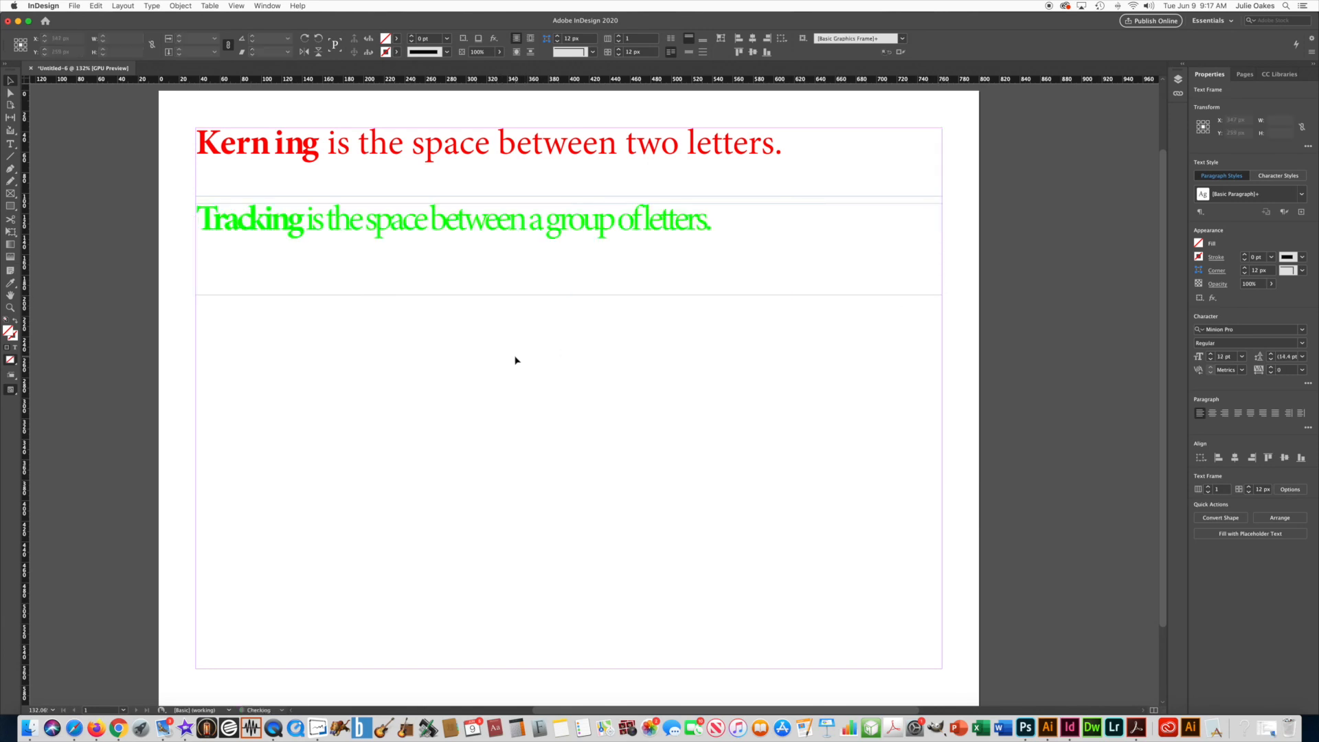
Step: Create a text frame about 728 x 224 px below the green sentence, reading "Leading is the space between lines of text."
click(11, 143)
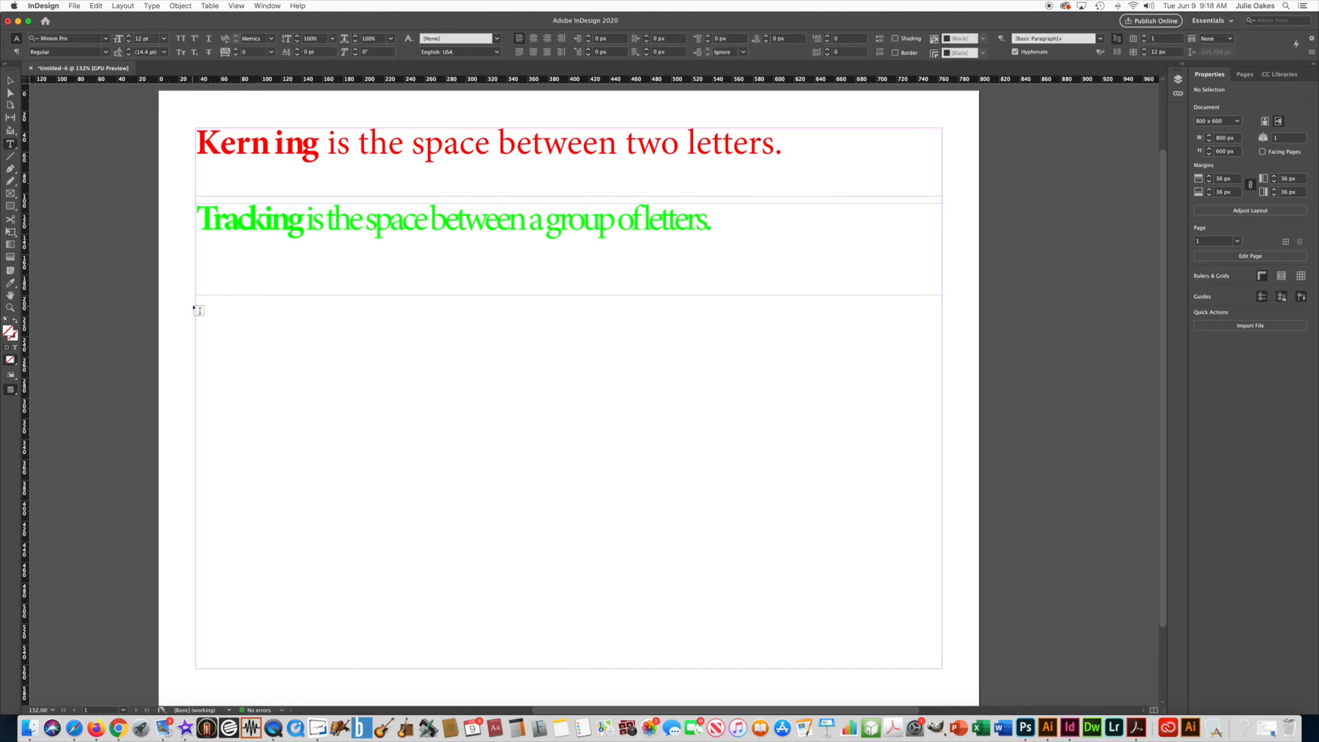
drag(197, 309, 941, 535)
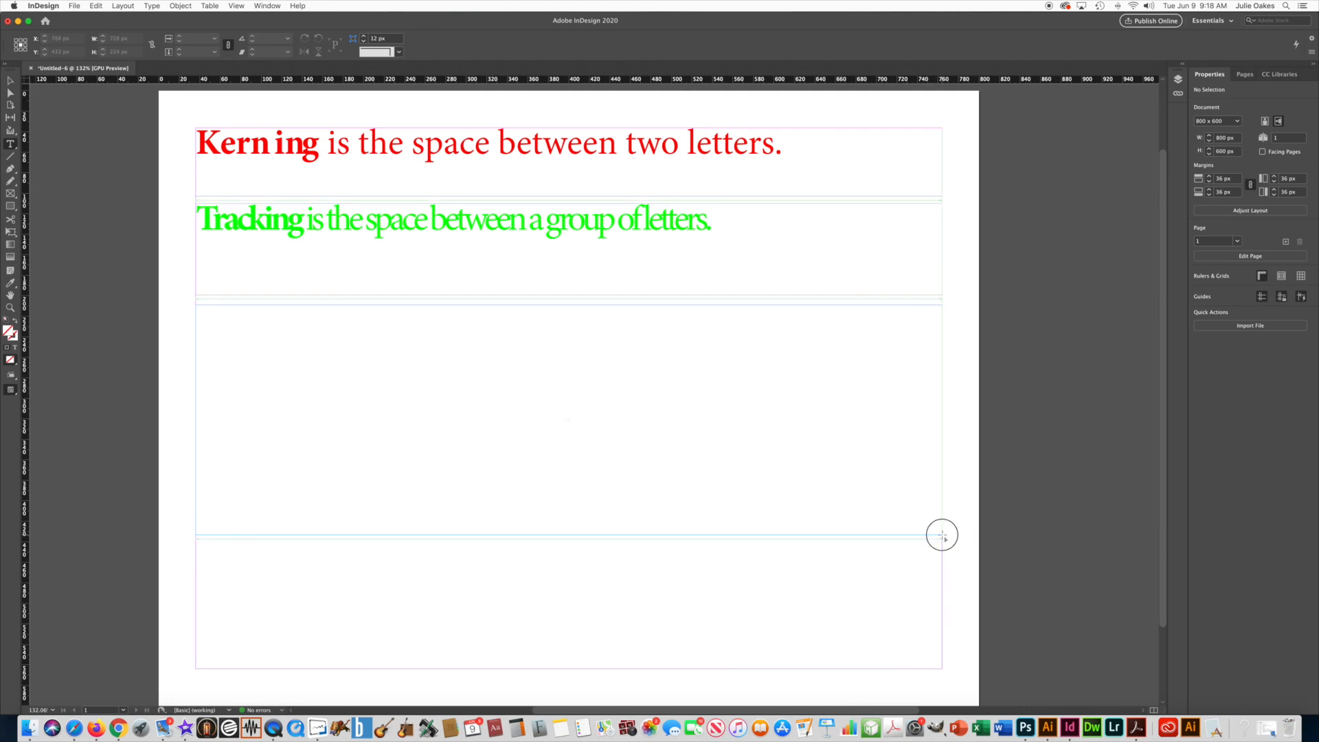
text(Lea)
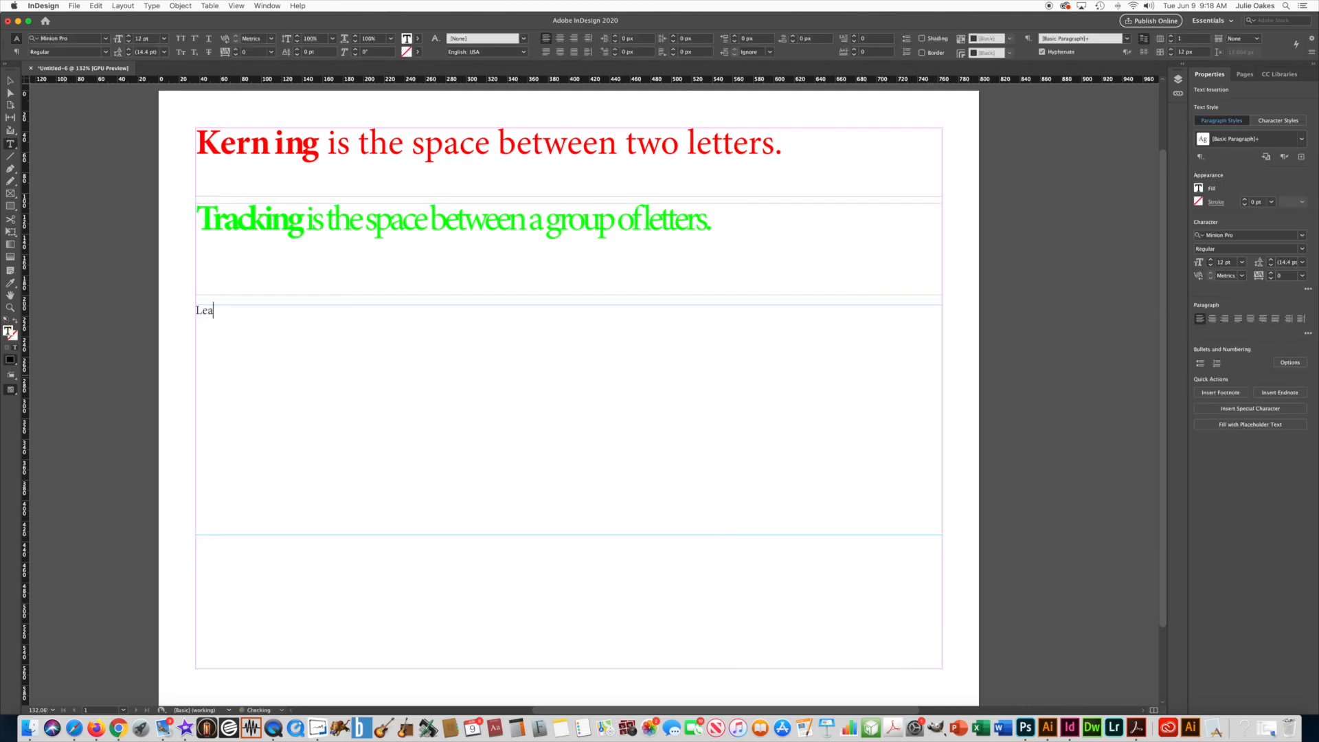
text(ding is the space between lines of text.)
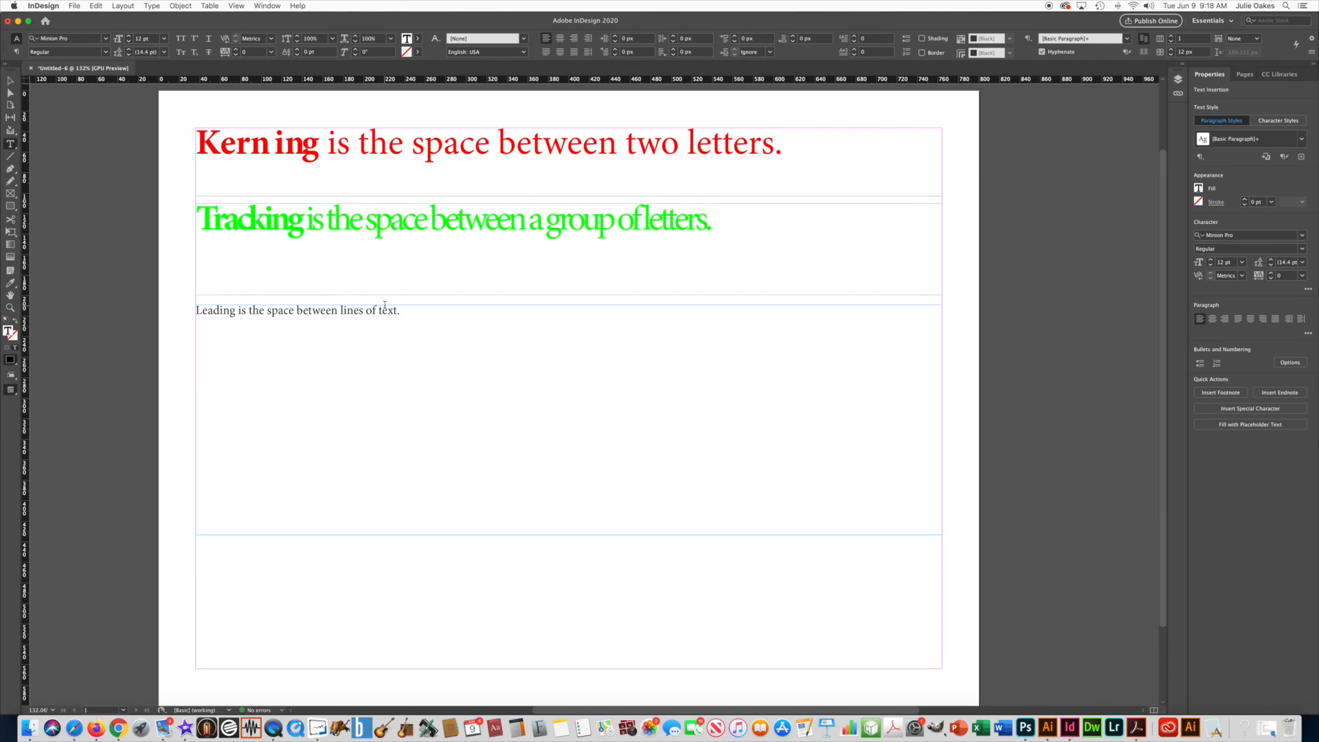
Step: Set the font size of the whole leading sentence to 35 pt
key(super+a)
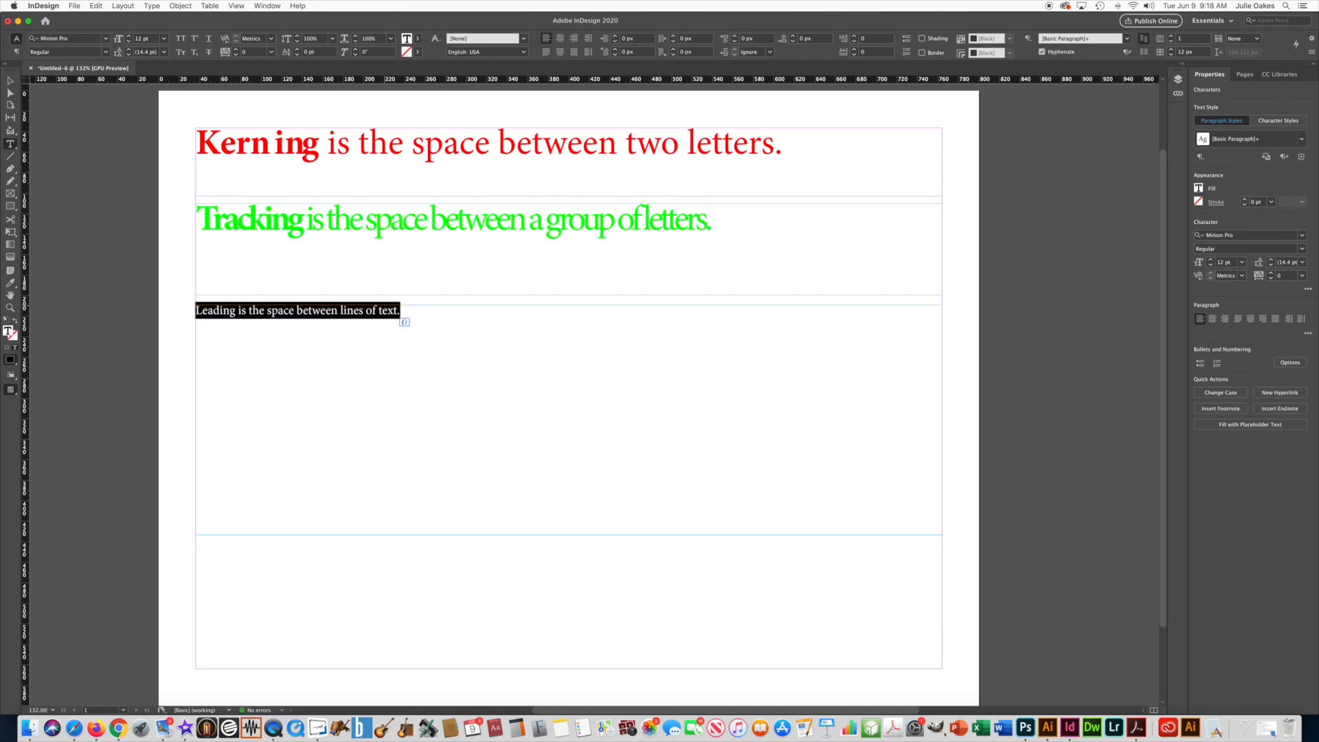
click(144, 38)
text(35)
key(Return)
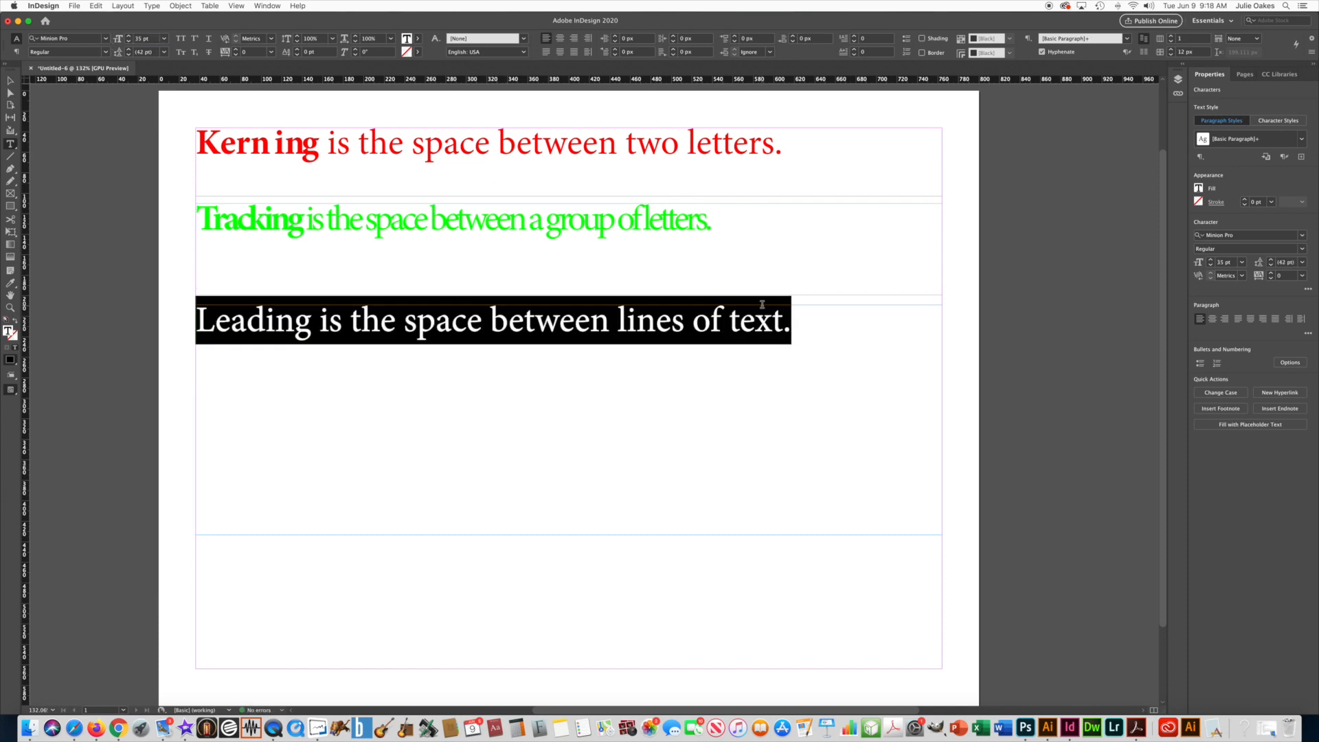
Step: Copy the leading sentence and paste it on four new lines below the original in the same frame
click(787, 324)
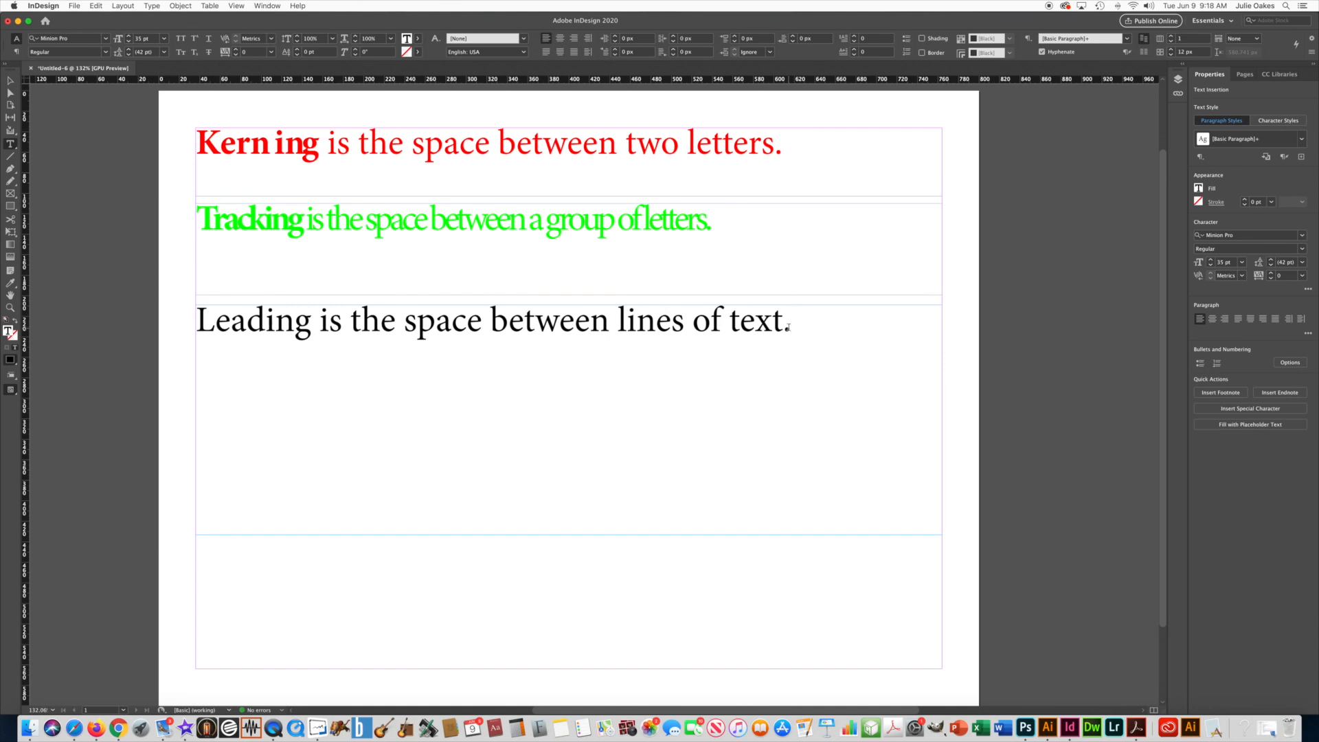
triple_click(789, 327)
key(ctrl+c)
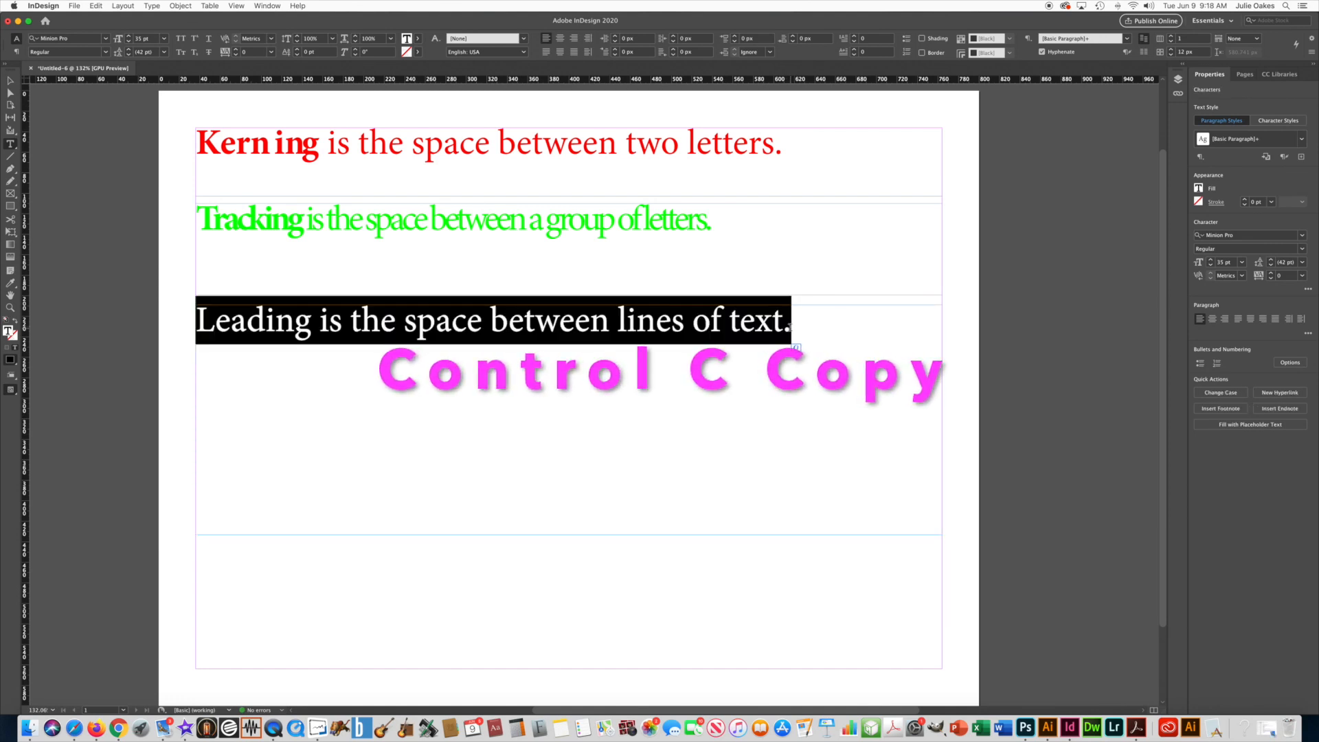
click(790, 328)
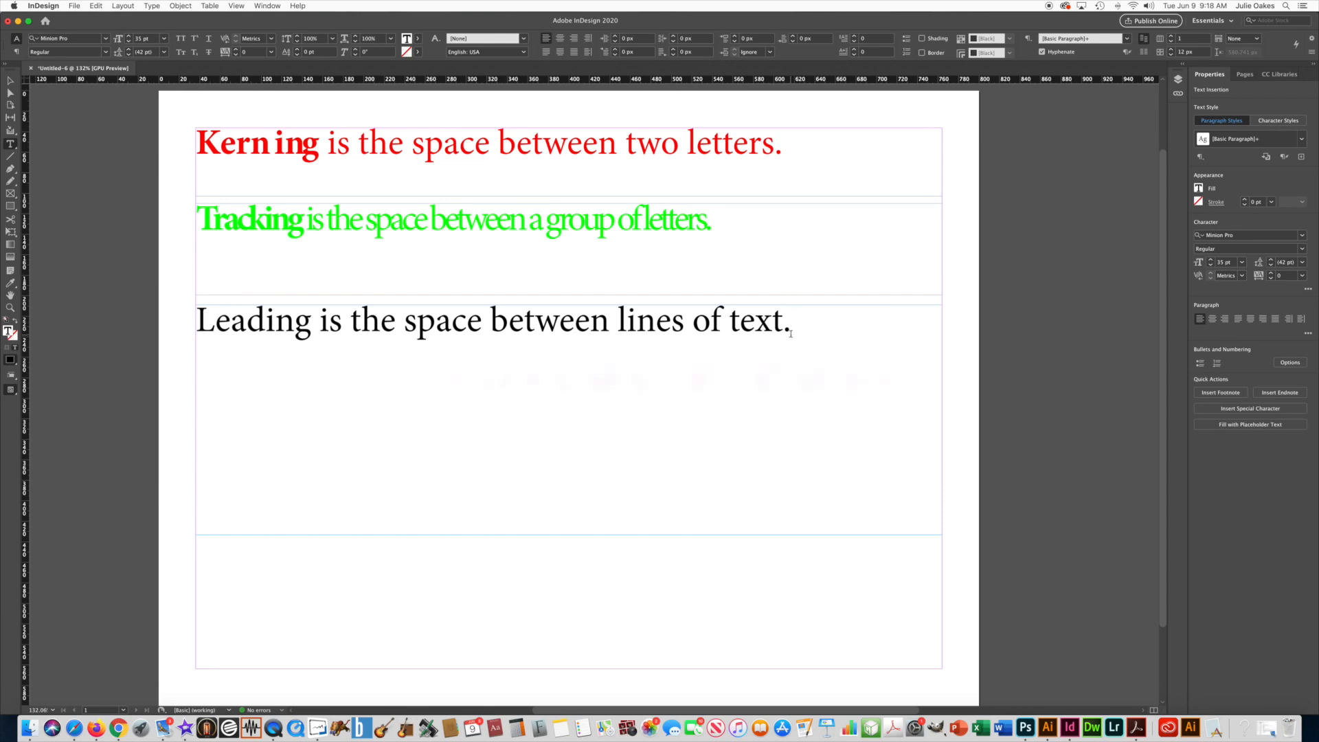
key(Return)
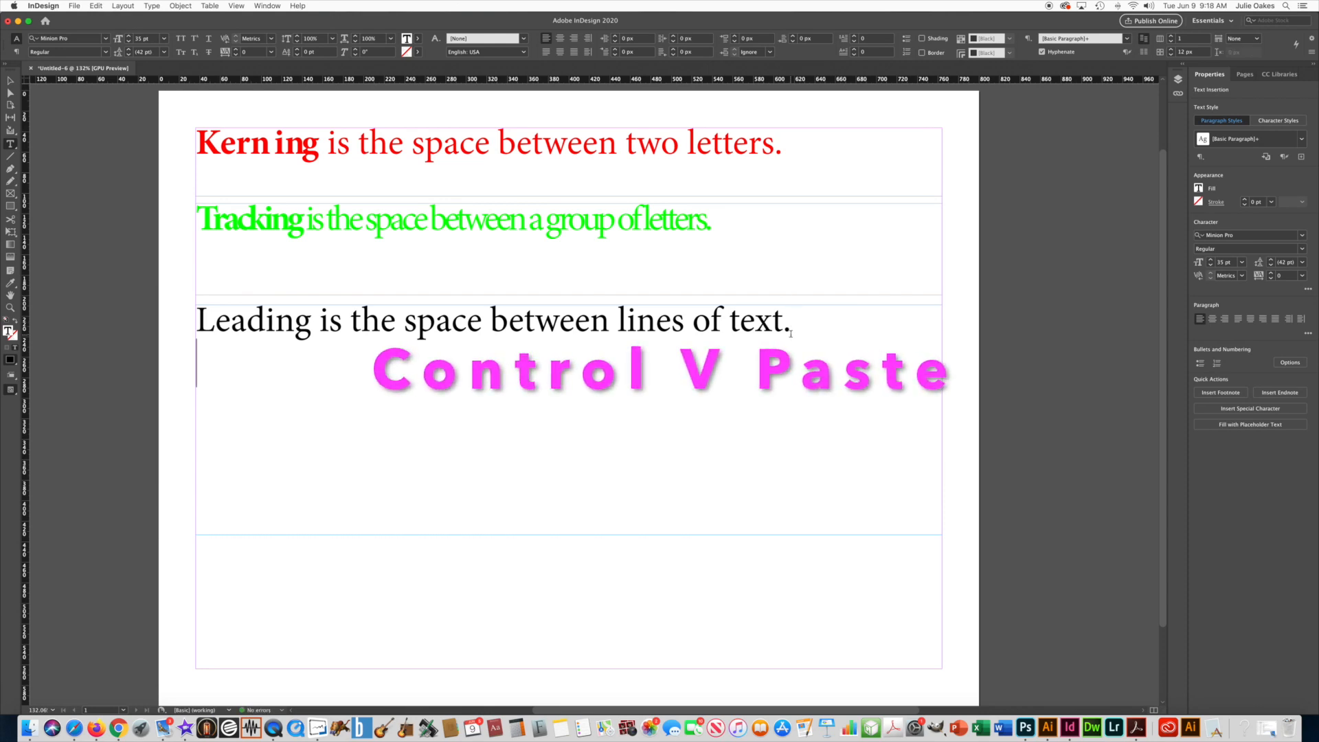
key(super+v)
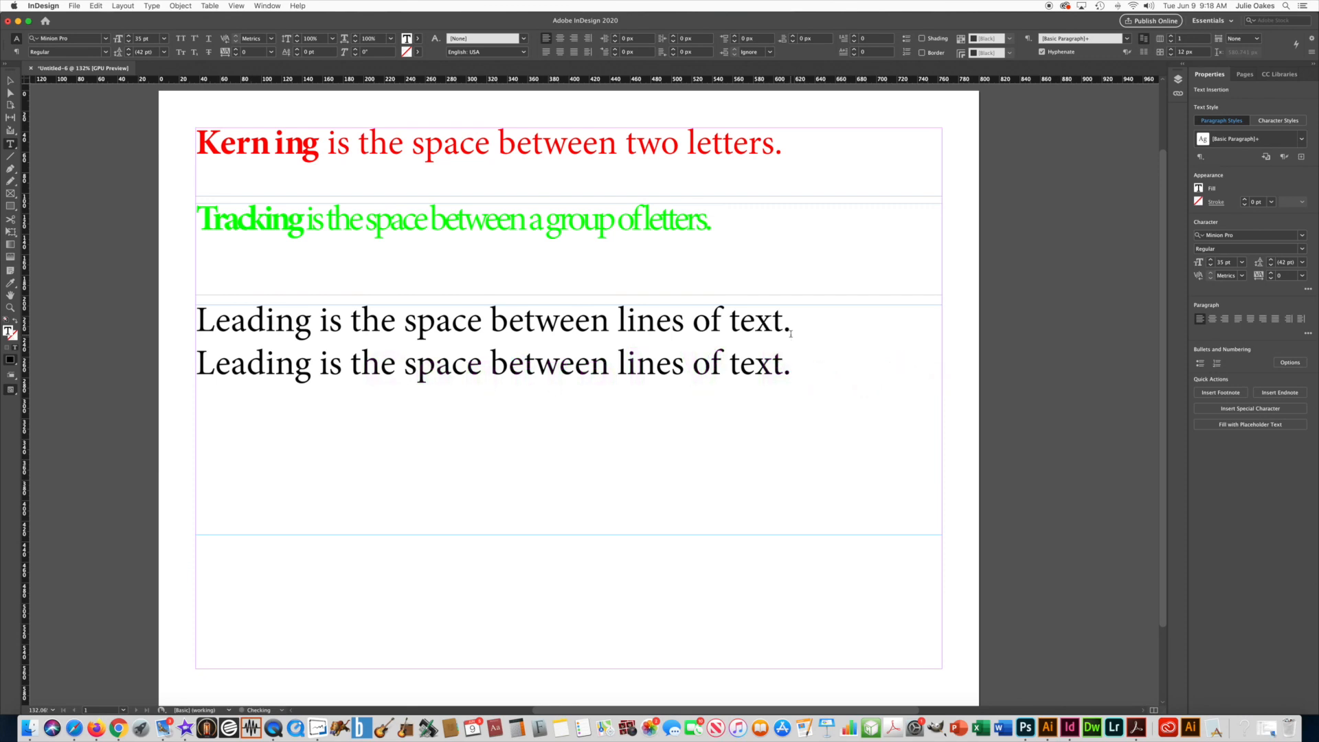
key(Return)
key(super+v)
key(Return)
key(super+v)
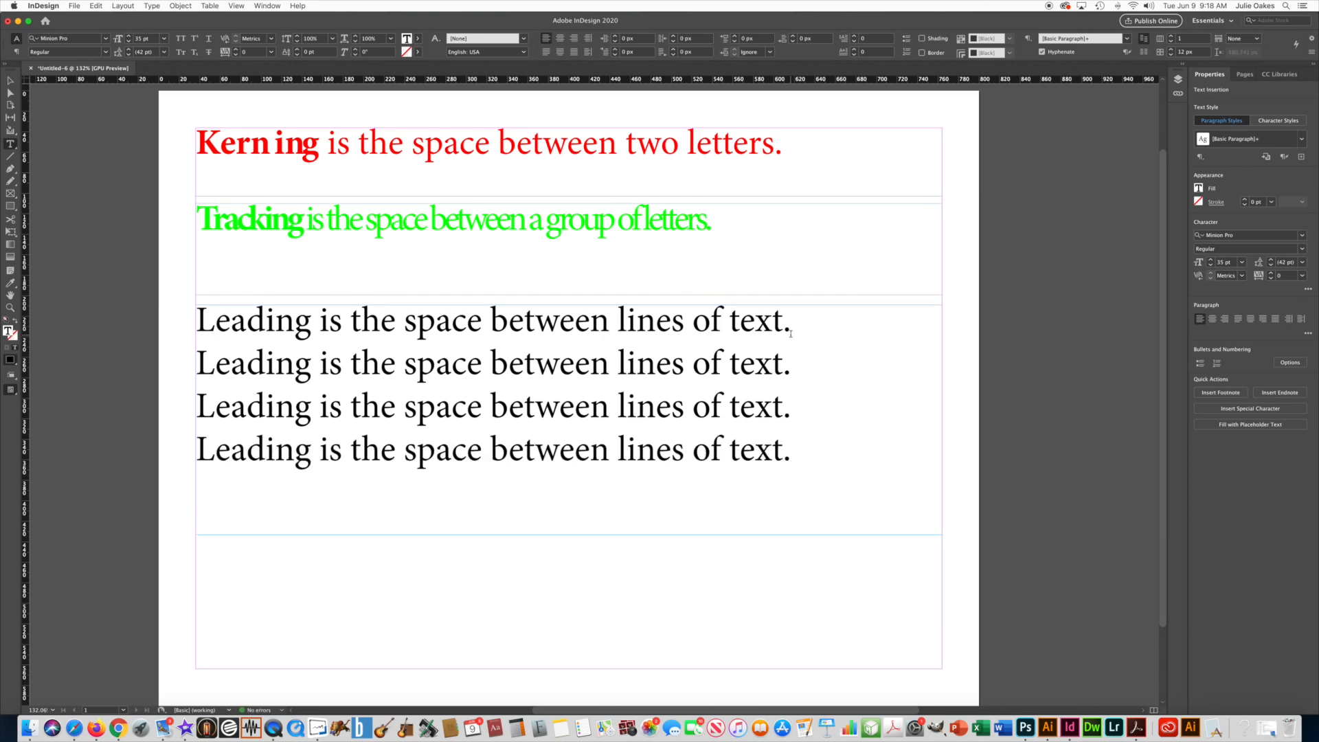
key(Return)
key(super+v)
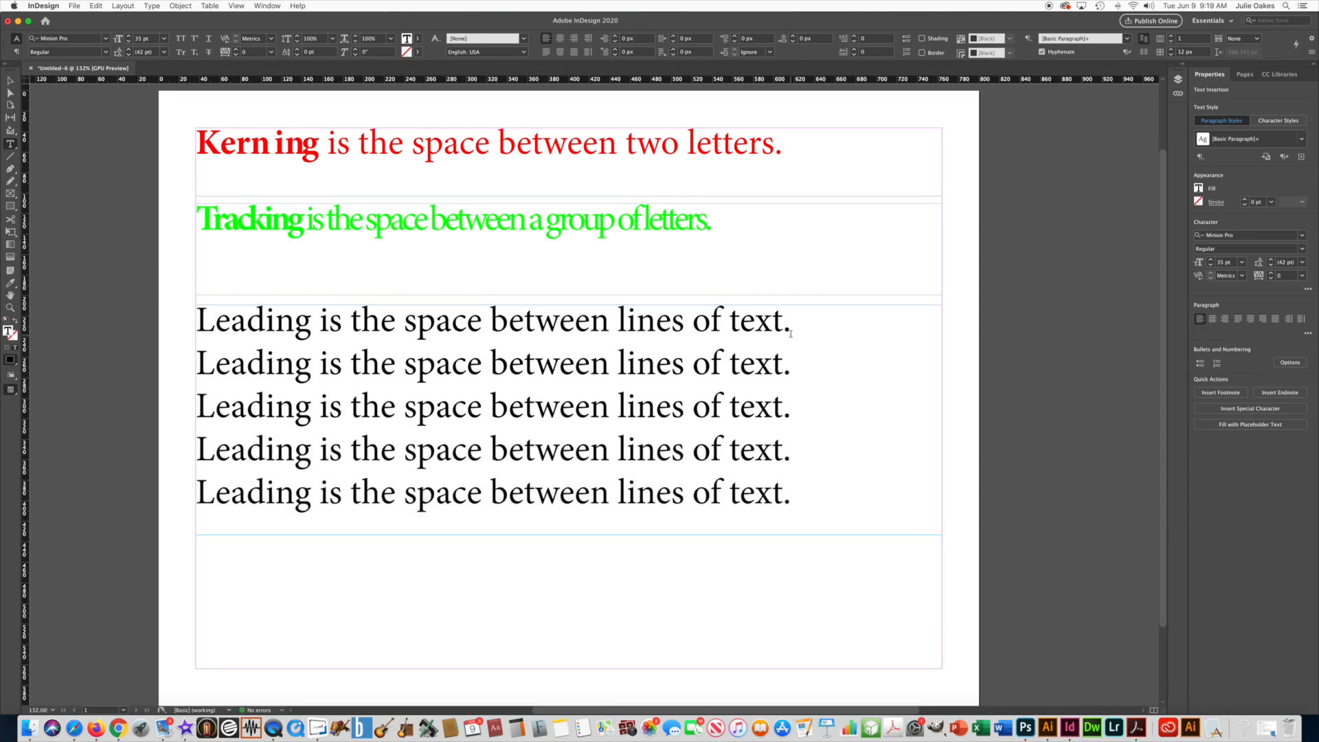
Step: Set the leading of the last two lines of the leading text to 1 pt
scroll(657, 275, right, 1)
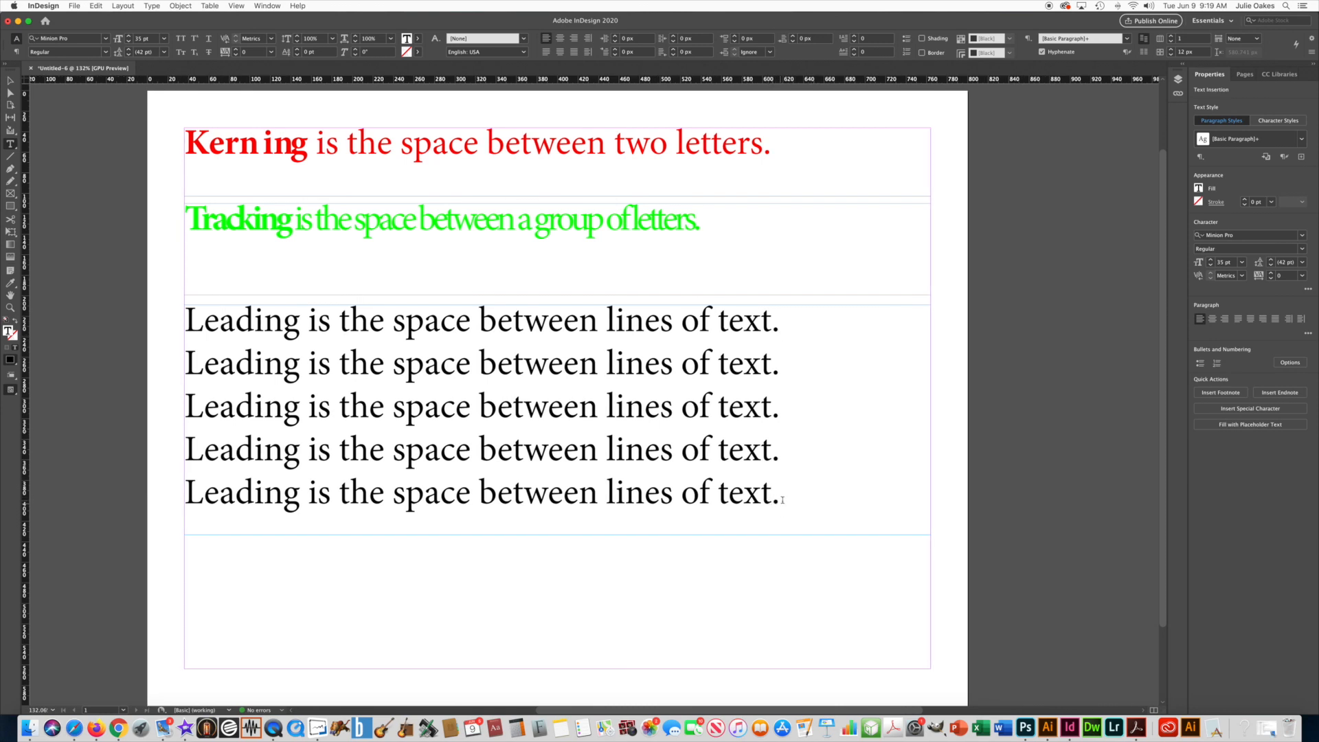
drag(781, 500, 184, 450)
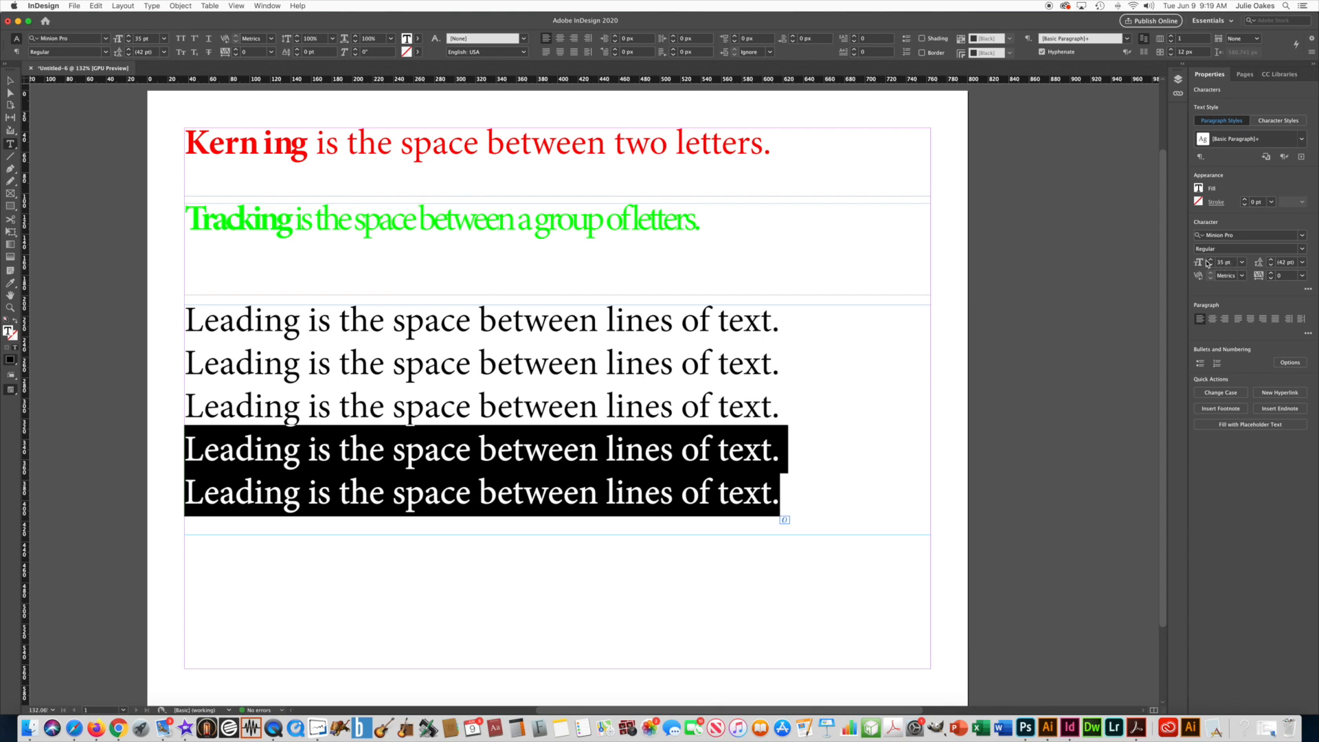
click(1284, 267)
text(1)
key(Return)
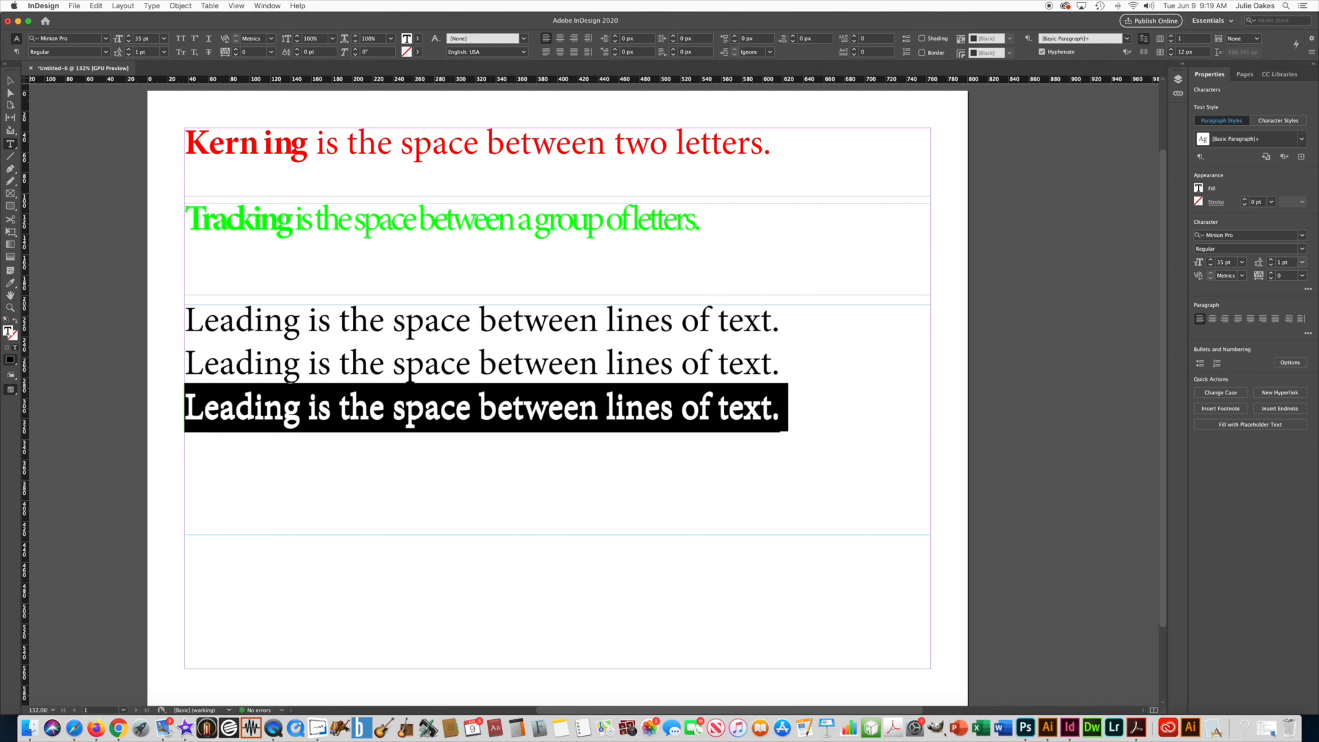
Step: Set the leading of the last two lines to 60 pt and extend their text frame downwards to about 277 px high
click(1288, 266)
drag(1290, 263, 1273, 266)
key(Return)
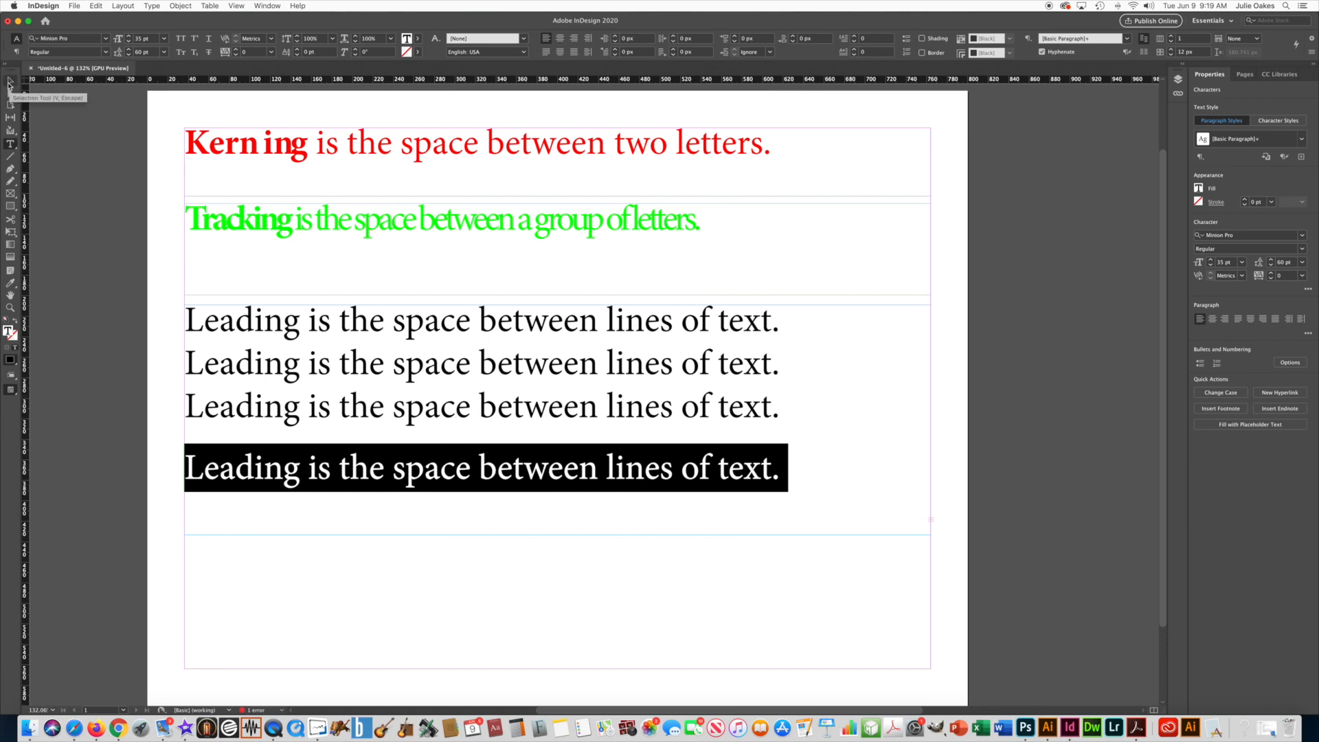
click(10, 83)
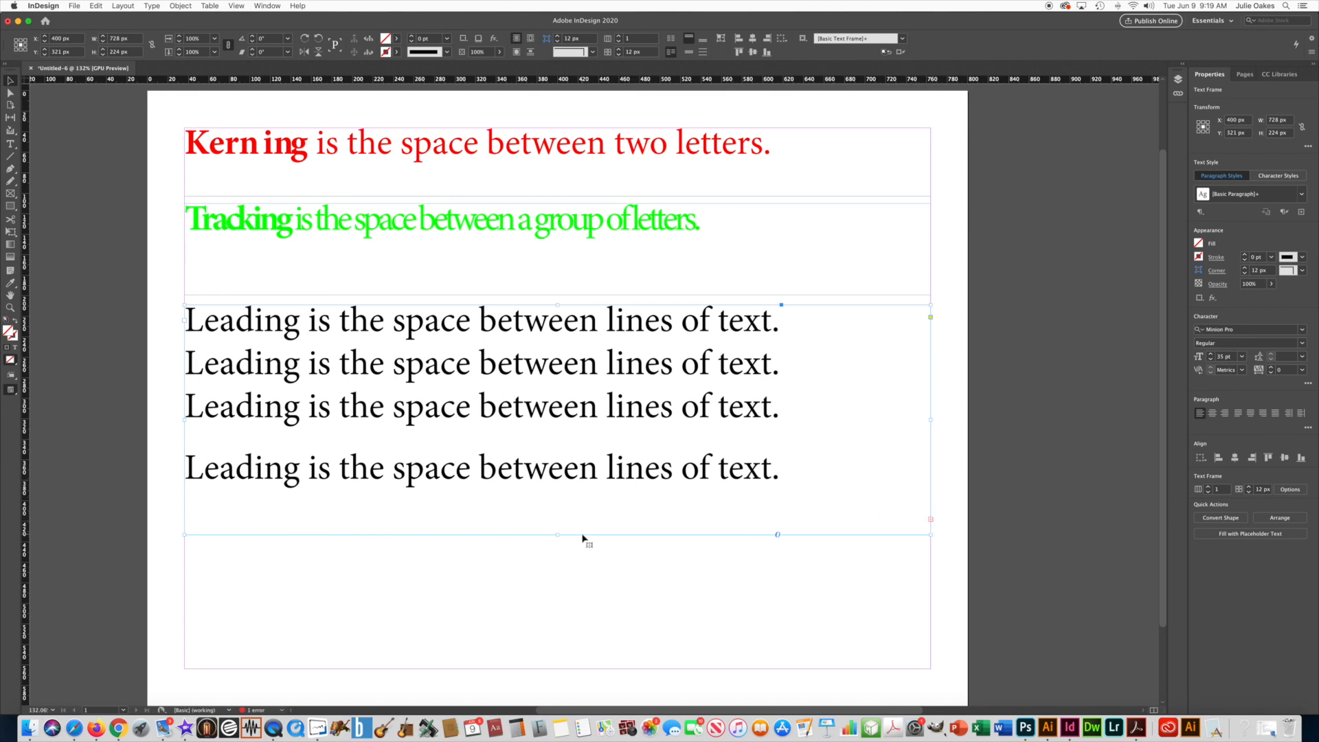
drag(557, 536, 560, 594)
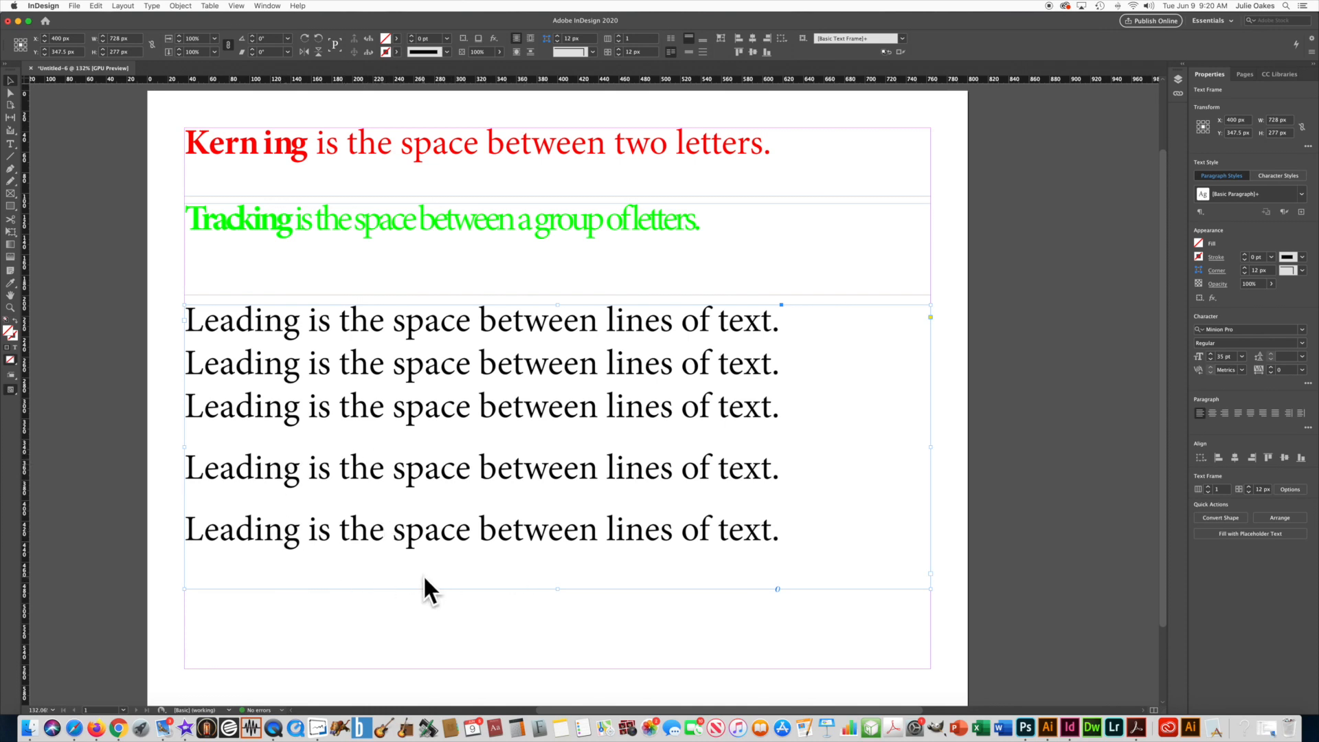
Step: Set the leading of the first two lines of the leading text to 25 pt
click(10, 143)
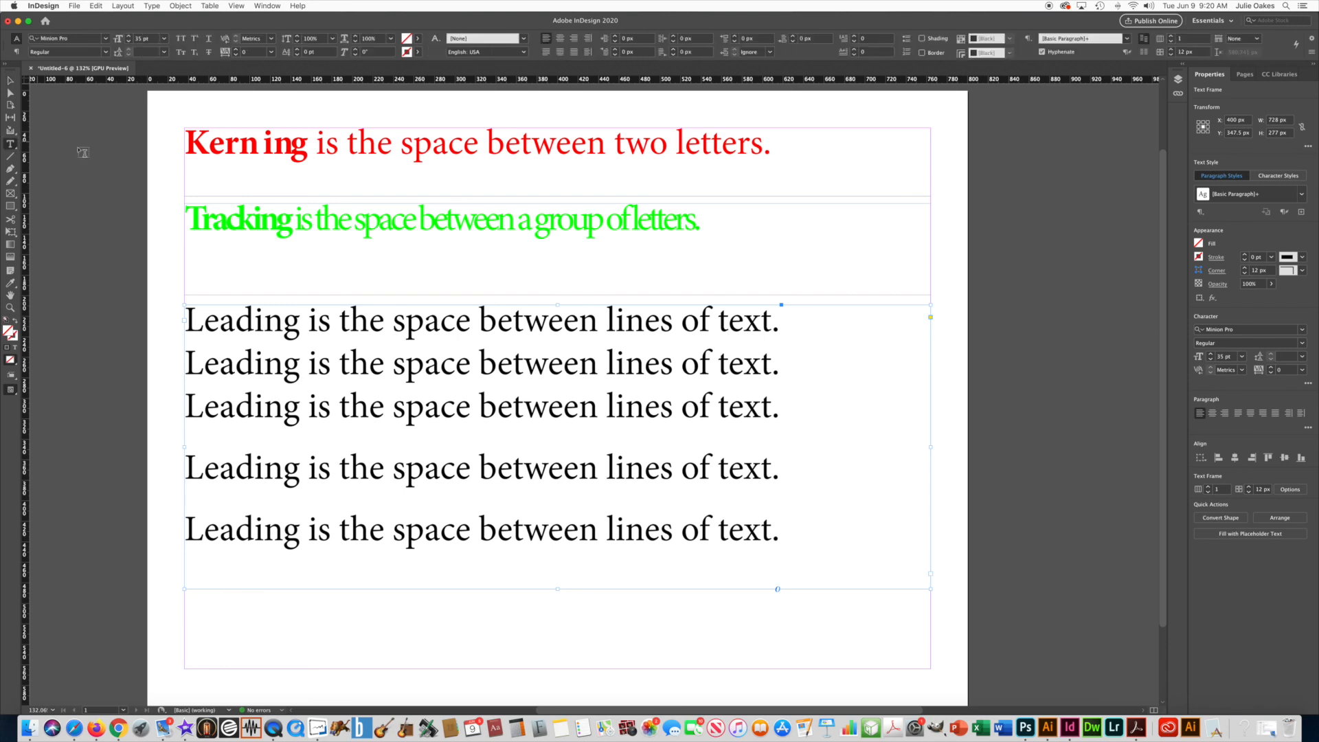
drag(185, 319, 783, 349)
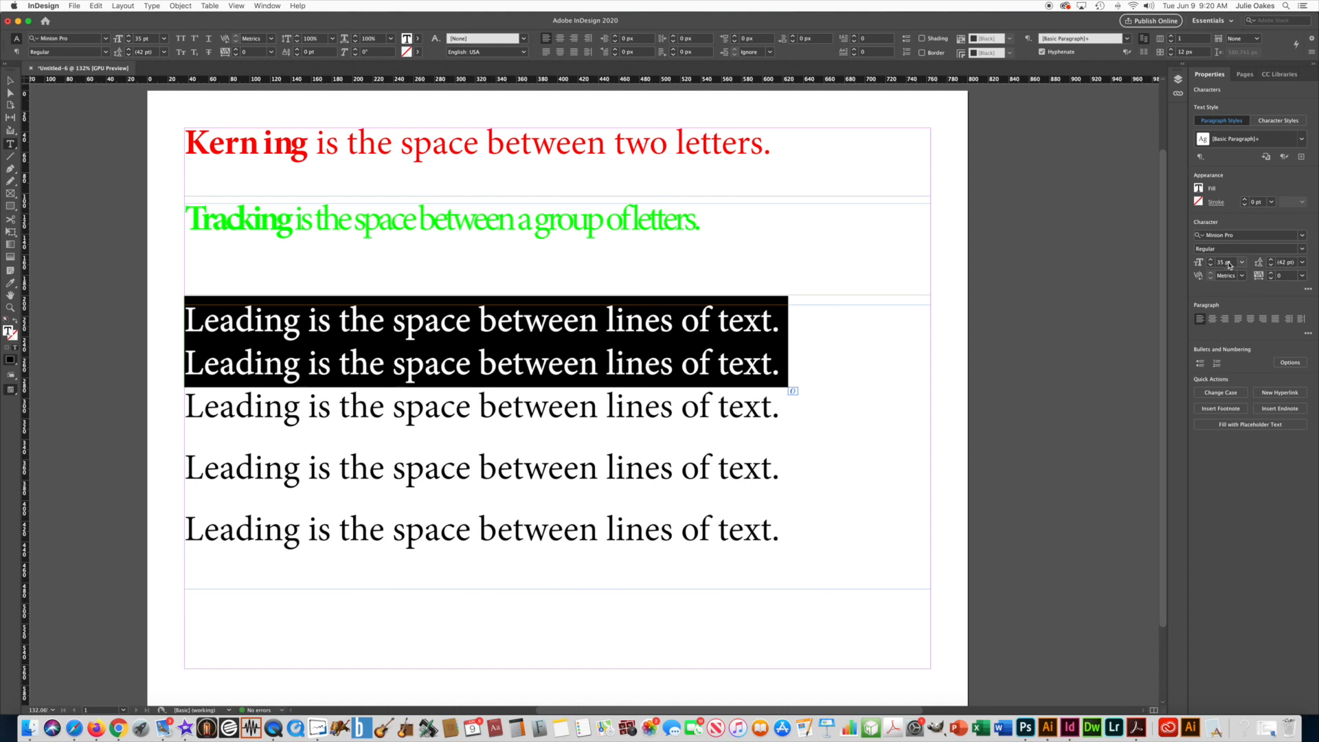
click(1287, 264)
double_click(1287, 262)
text(25)
key(Return)
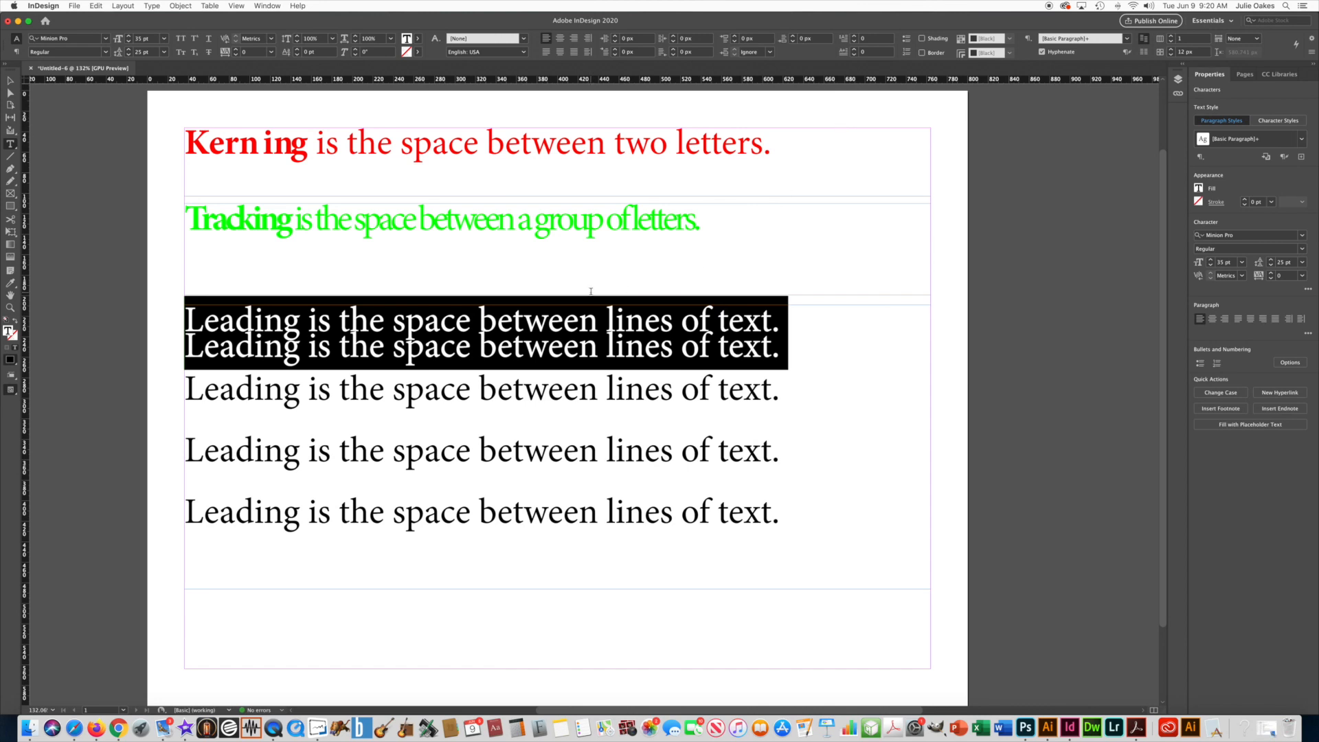
Step: Shorten the leading text's frame from its lower edge to about 238 px high and deselect it
key(Escape)
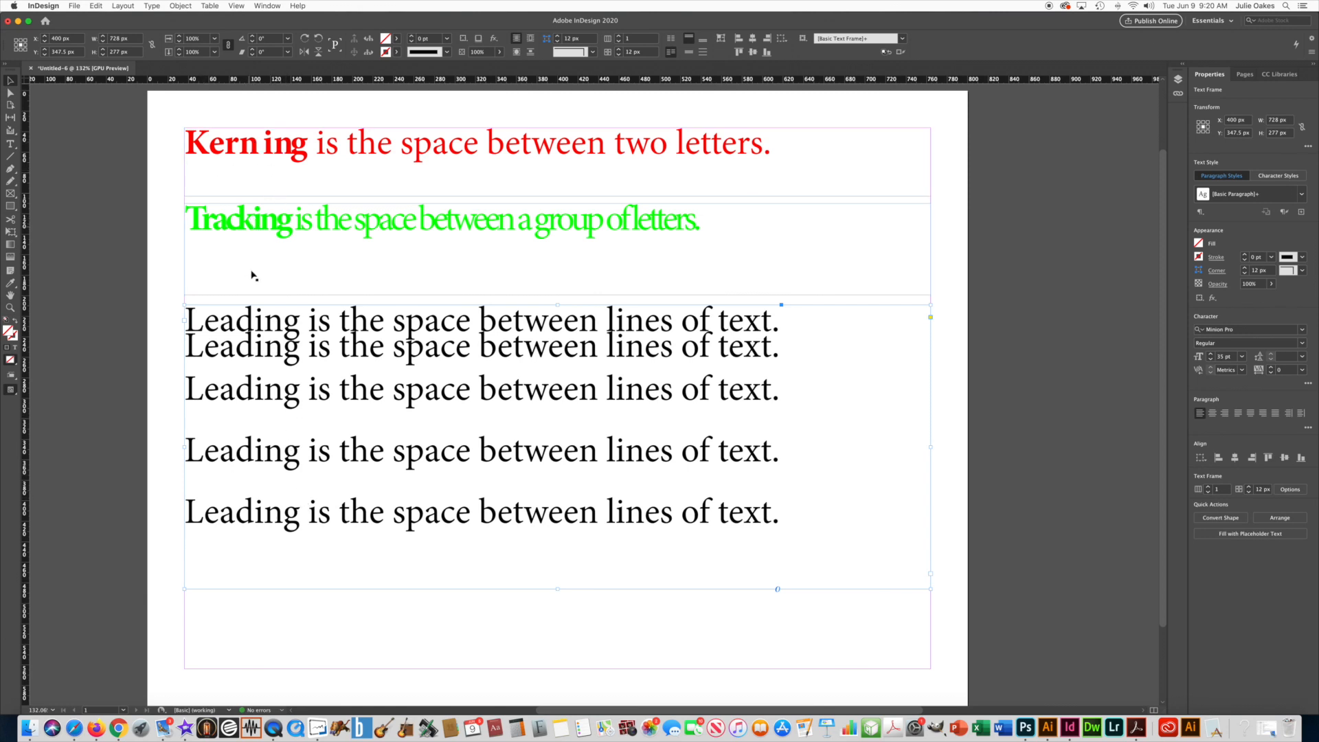
drag(558, 589, 554, 550)
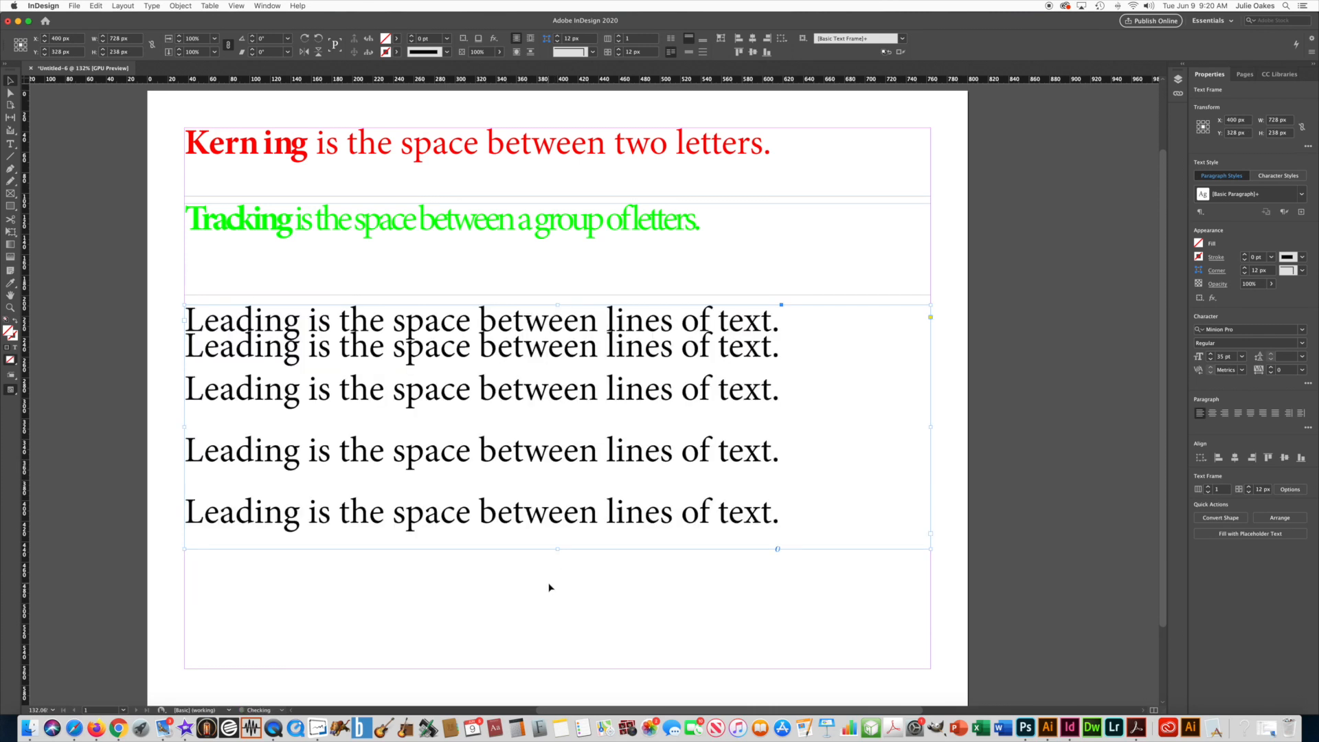
click(549, 586)
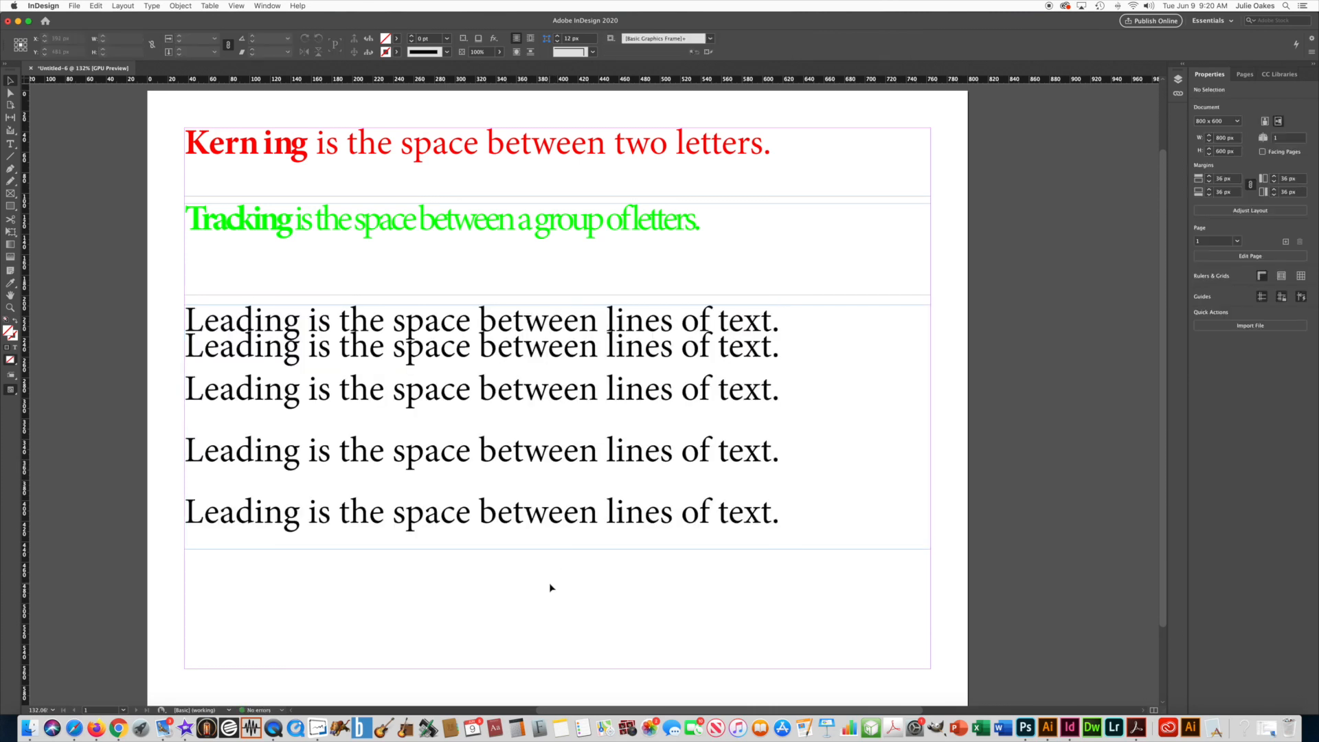
Step: Create a text frame about 274 x 67 px in the page's lower right area and enter the author's name
click(11, 145)
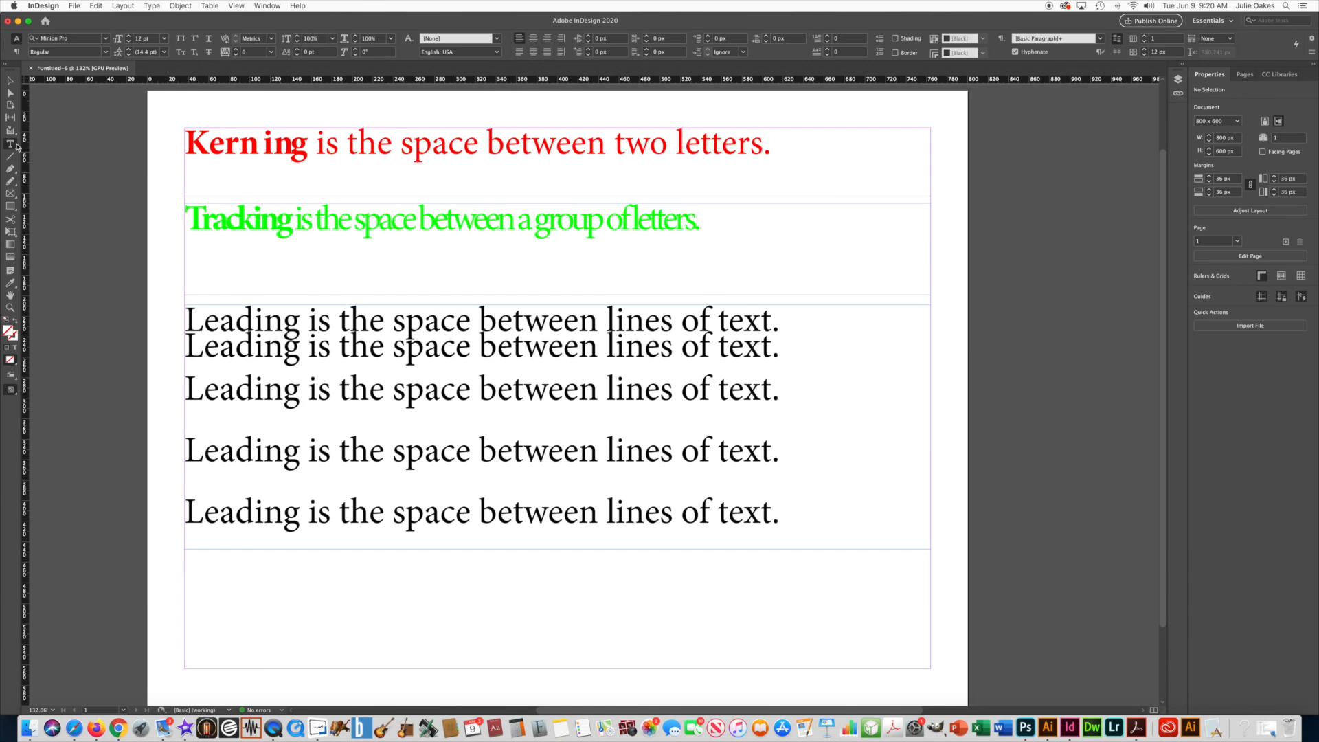
drag(650, 593, 933, 661)
text(Mrs. Oakes)
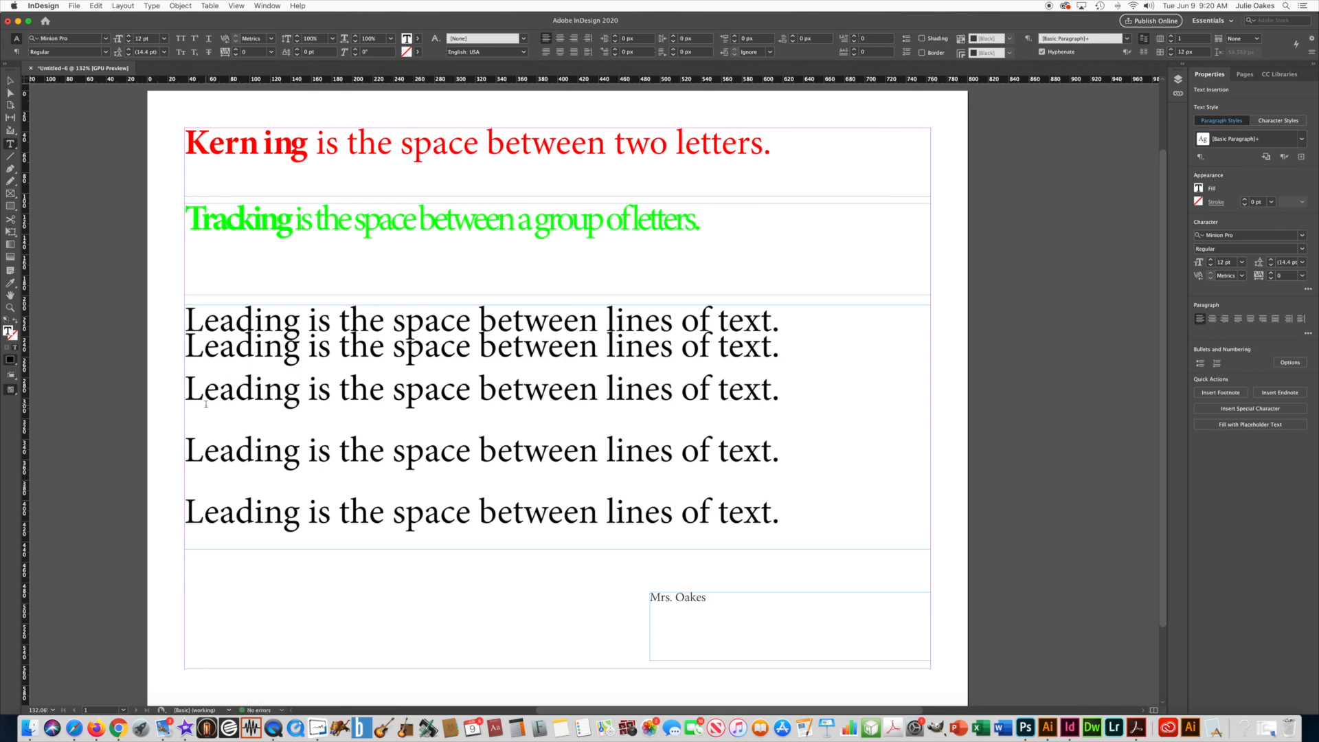
Step: Shrink the name's text frame to about 70 x 29 px and move it to the page's lower right margin corner
click(10, 81)
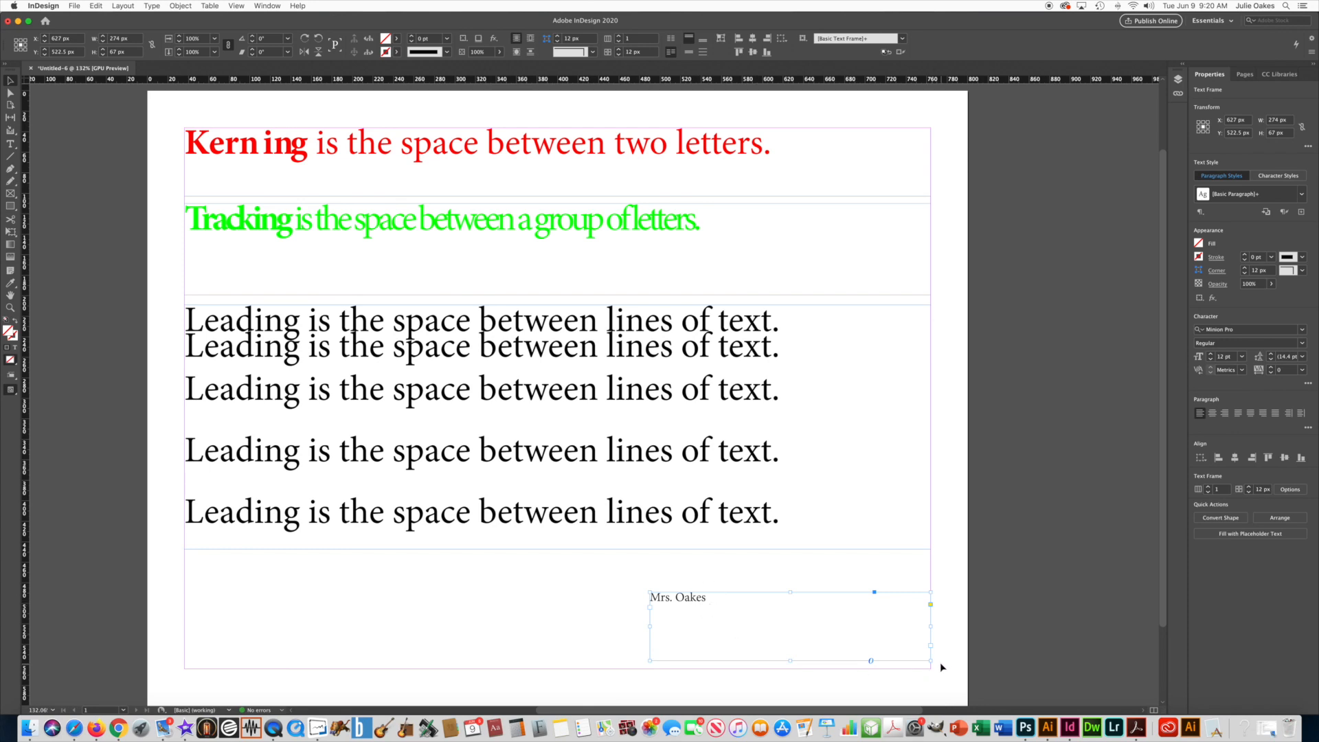
drag(932, 663, 721, 620)
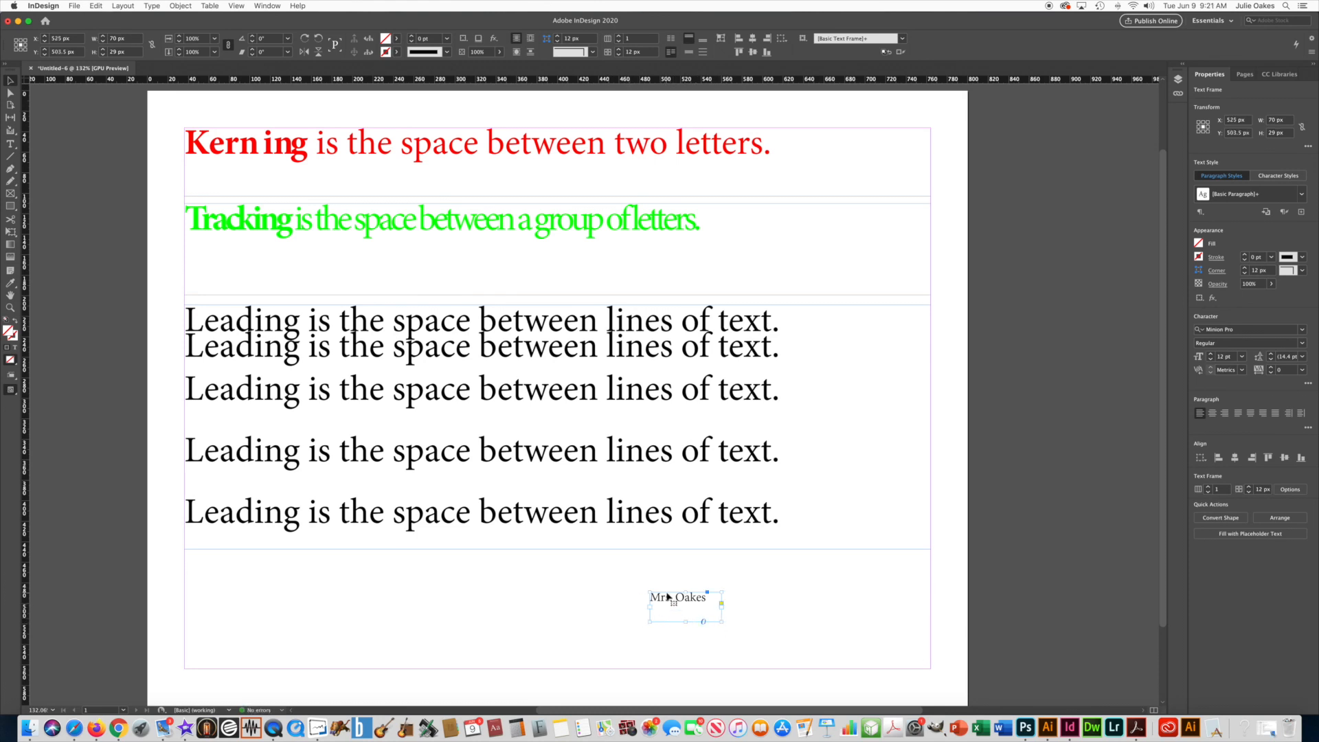
drag(670, 604, 887, 659)
Step: Move the leading text's frame down about 53 px, then shift the green sentence's frame down to space the sentences apart and deselect it
click(548, 415)
drag(519, 352, 524, 402)
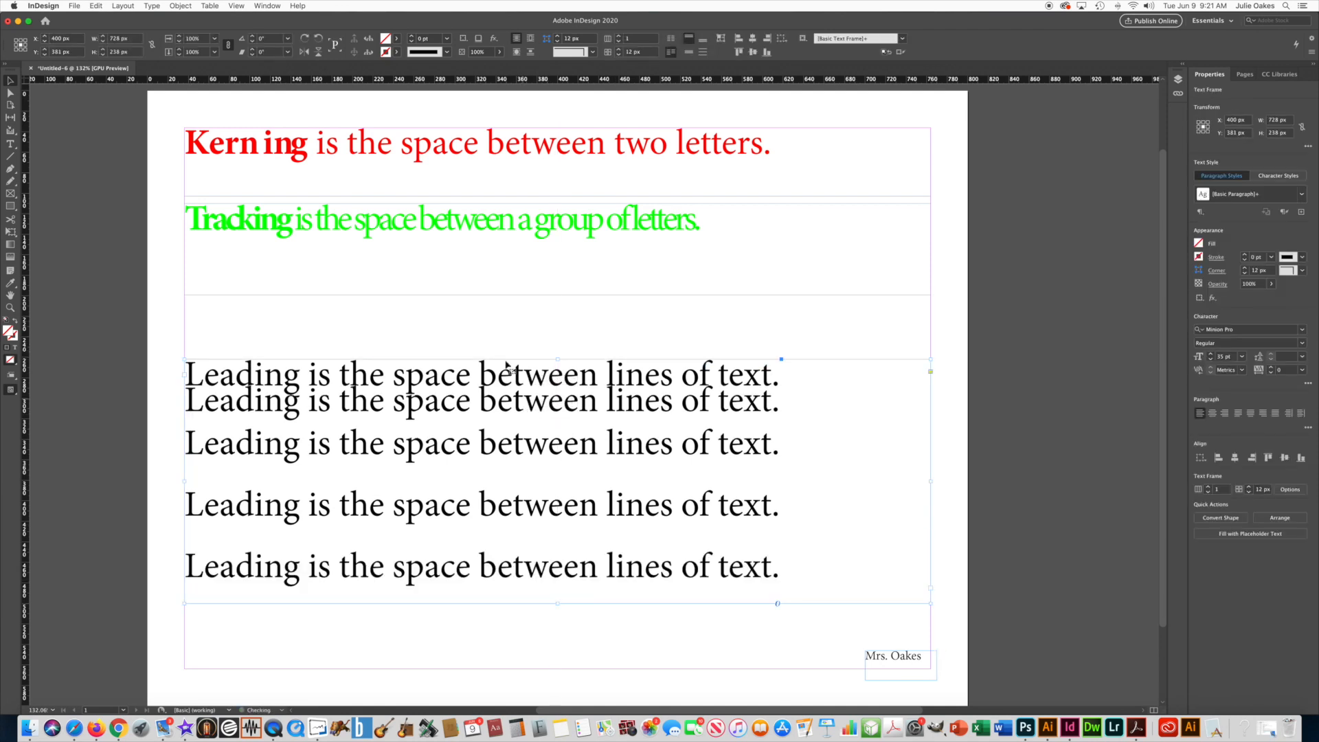
drag(512, 229, 509, 257)
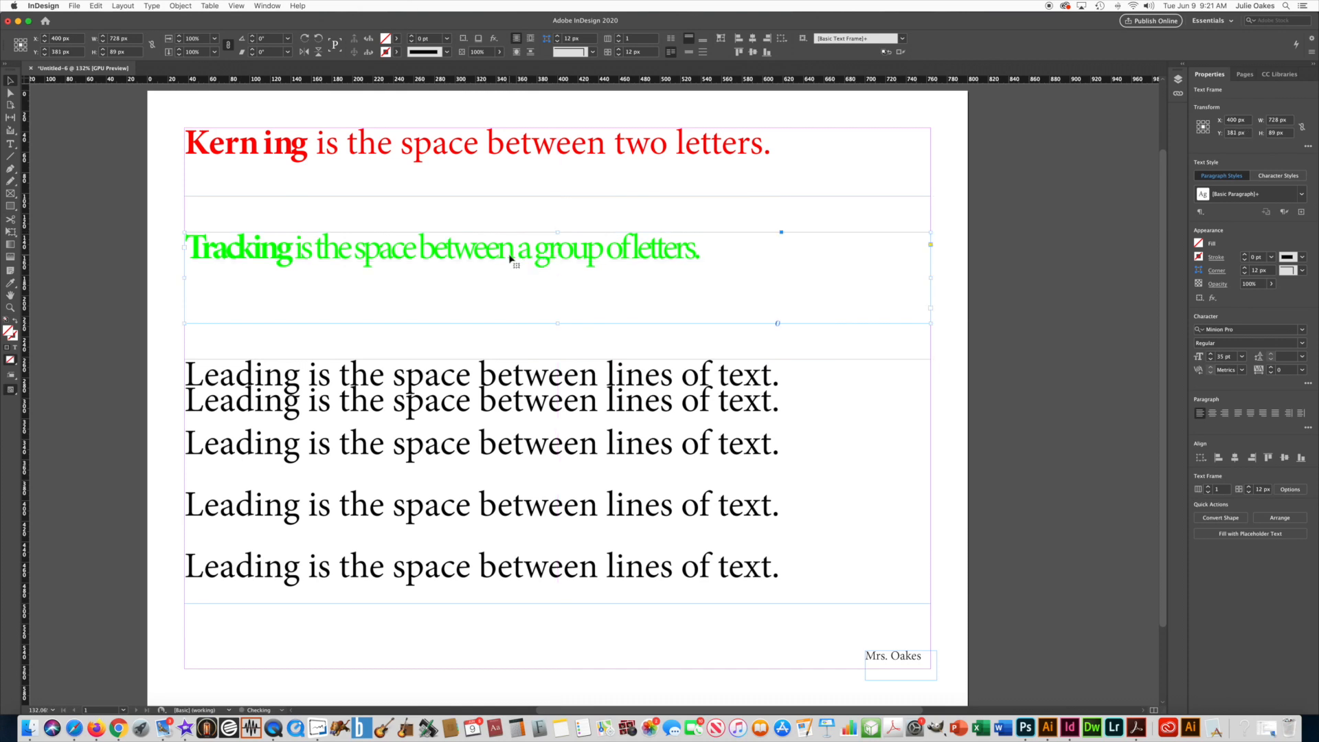
click(154, 144)
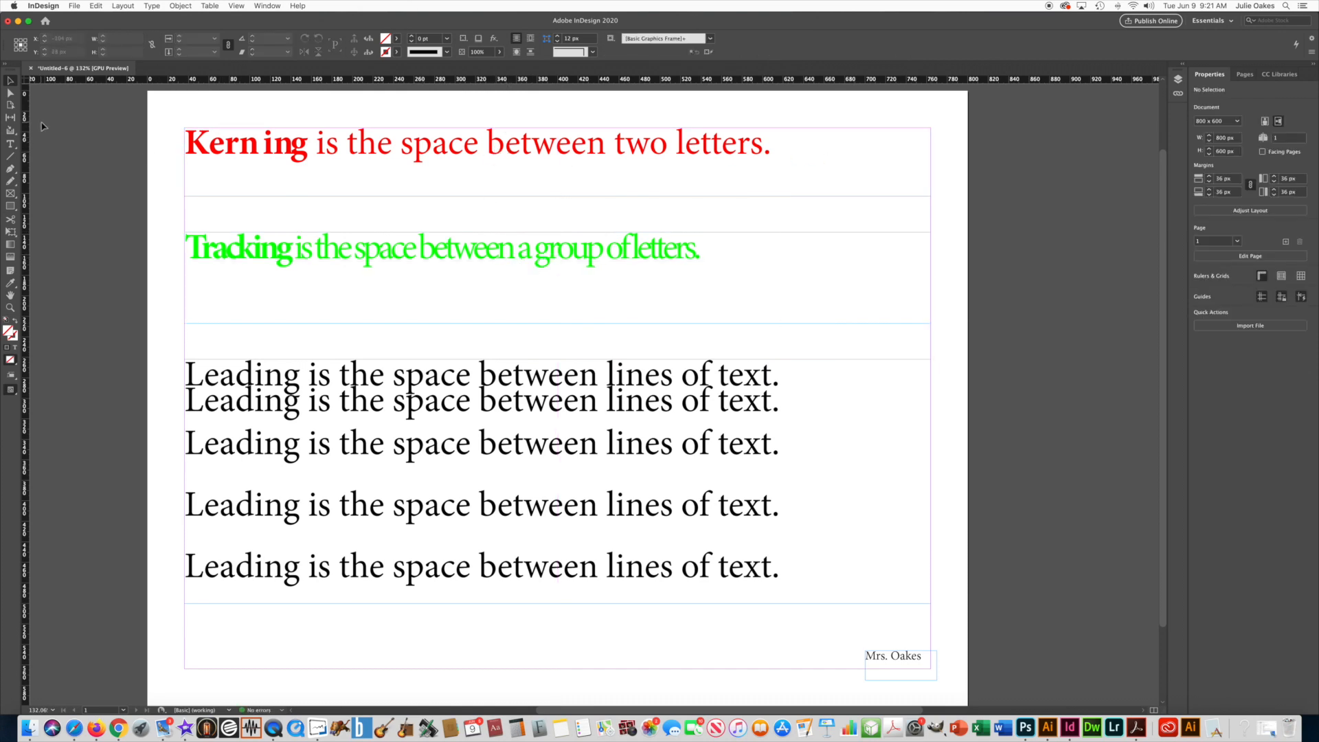
Step: Try centre, right and left alignment on the red kerning sentence, set it to centred, and deselect its frame
click(10, 145)
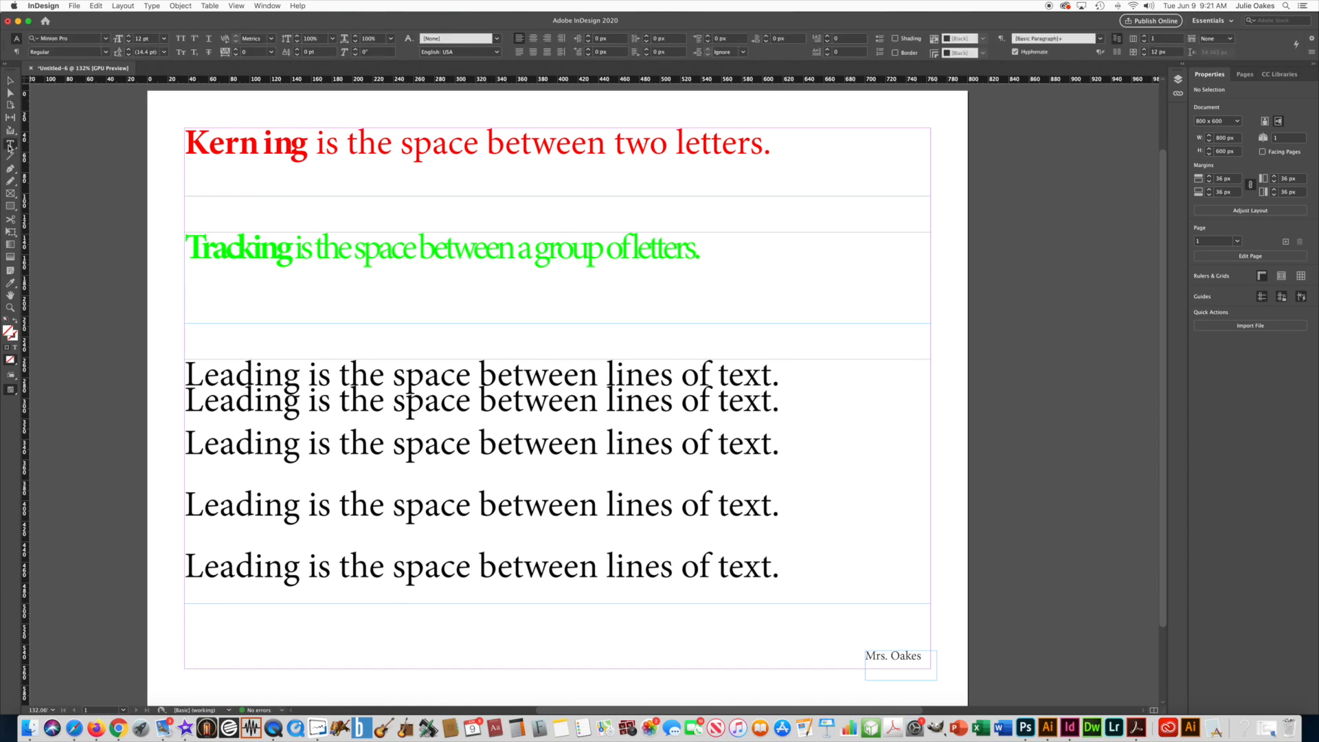
click(194, 151)
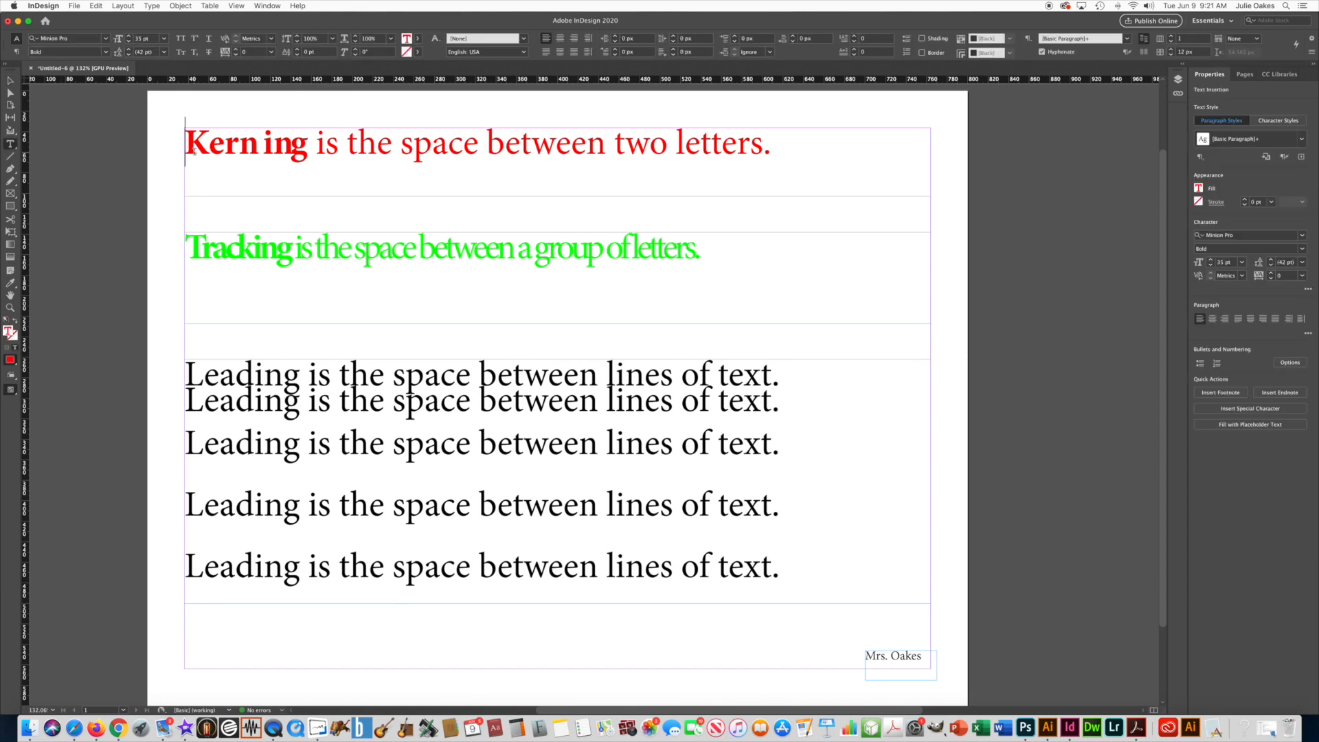
shift+click(775, 165)
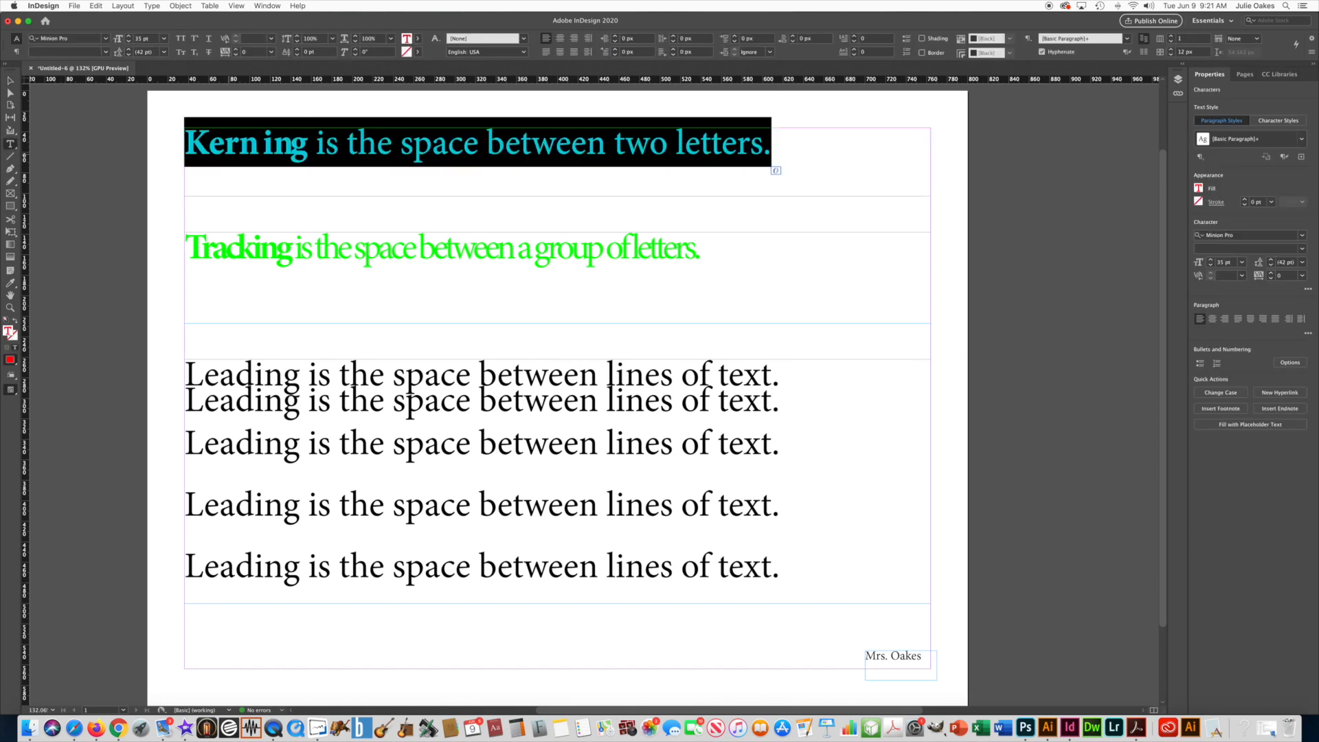
click(1213, 320)
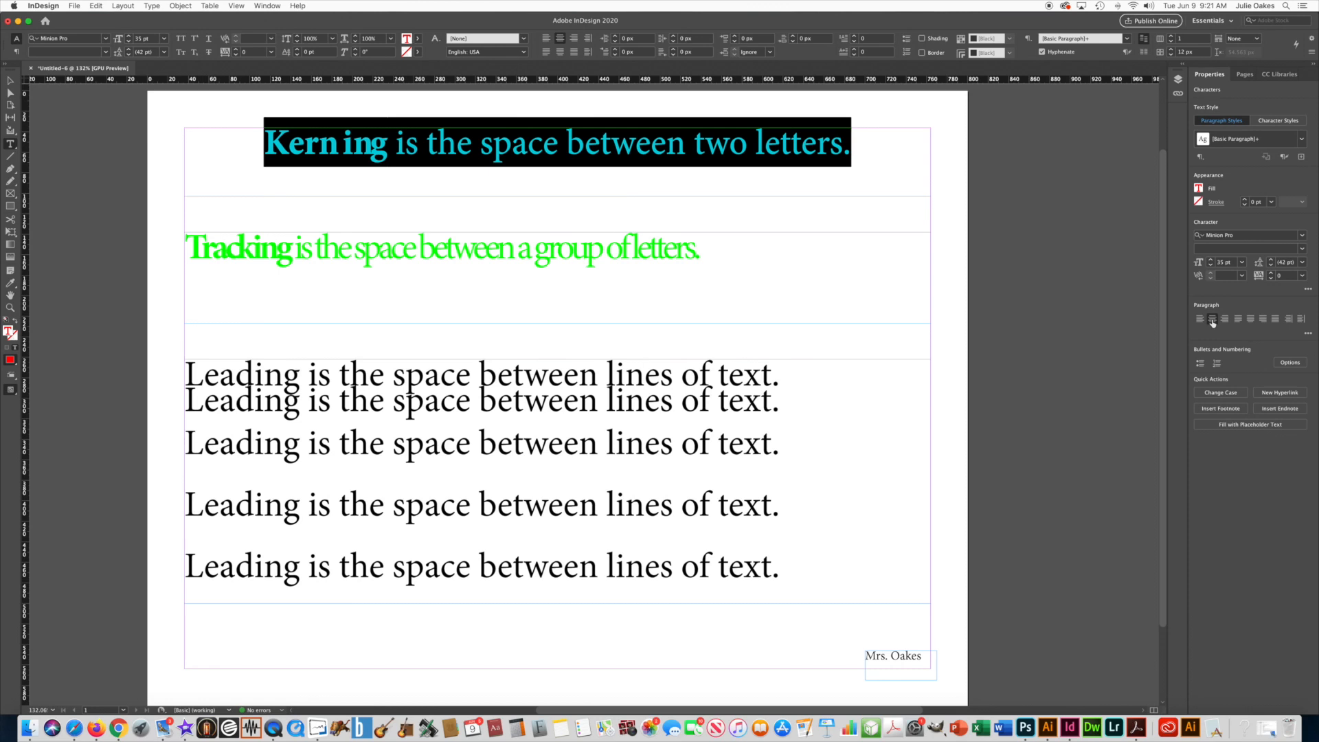
click(1226, 319)
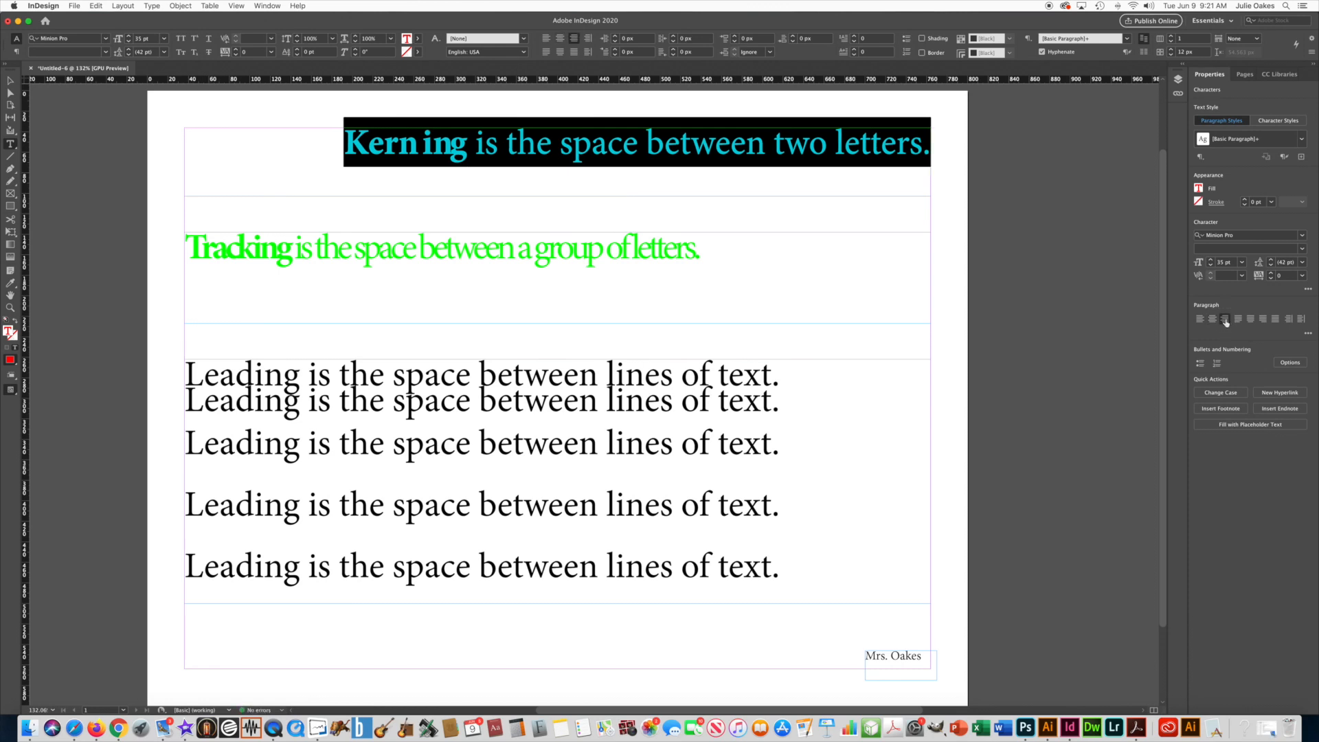
click(1199, 320)
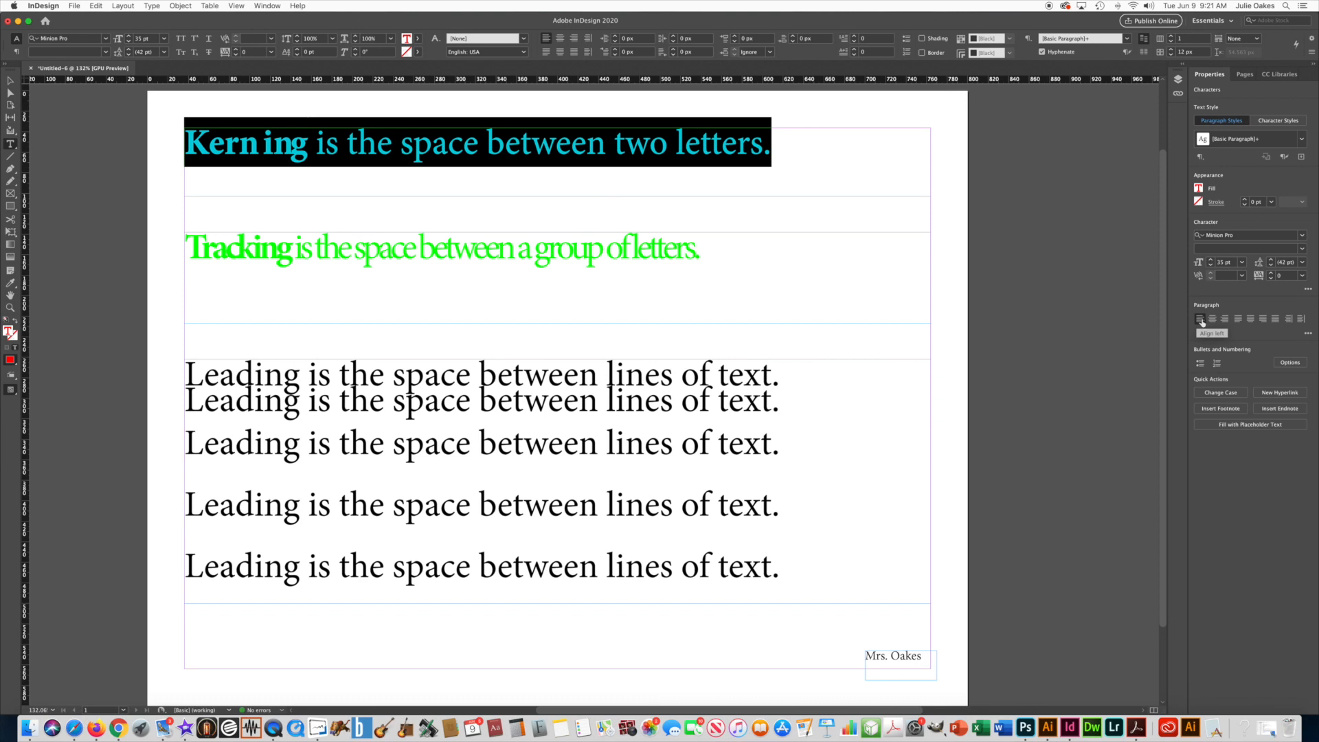
click(1213, 320)
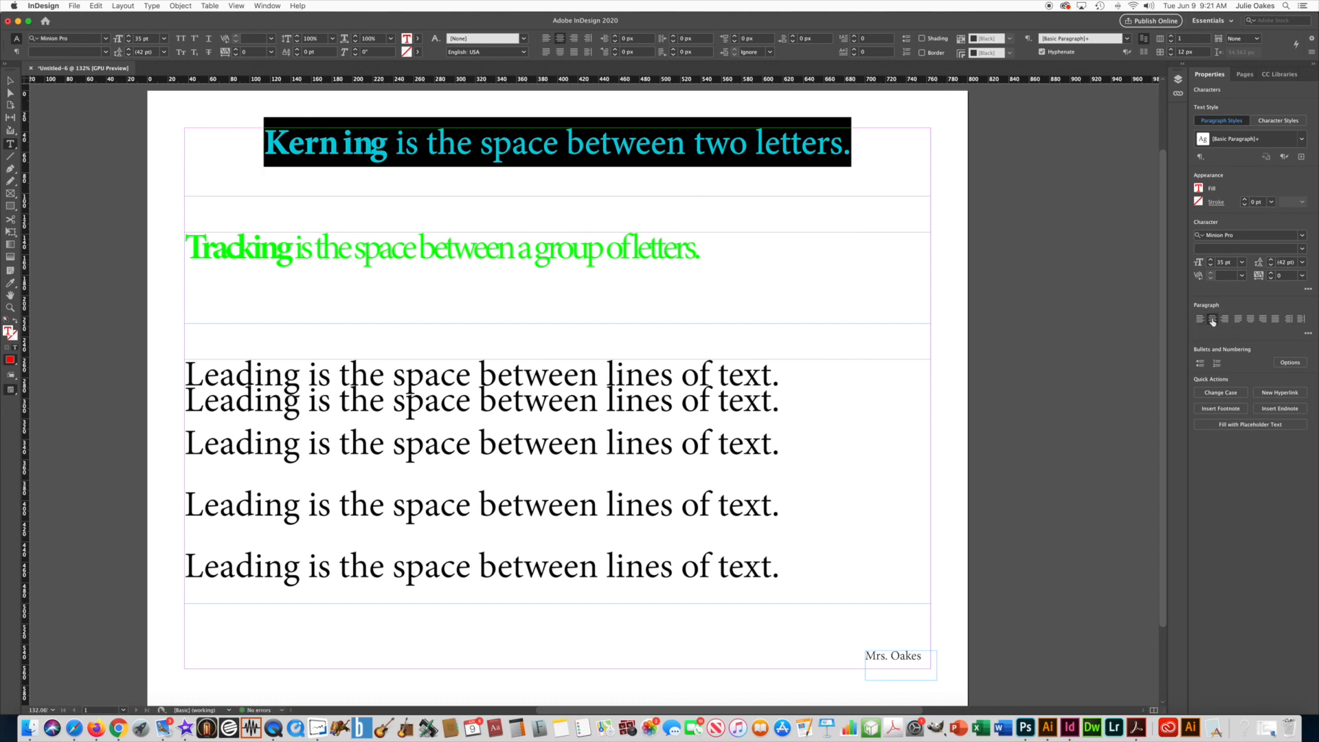
click(10, 80)
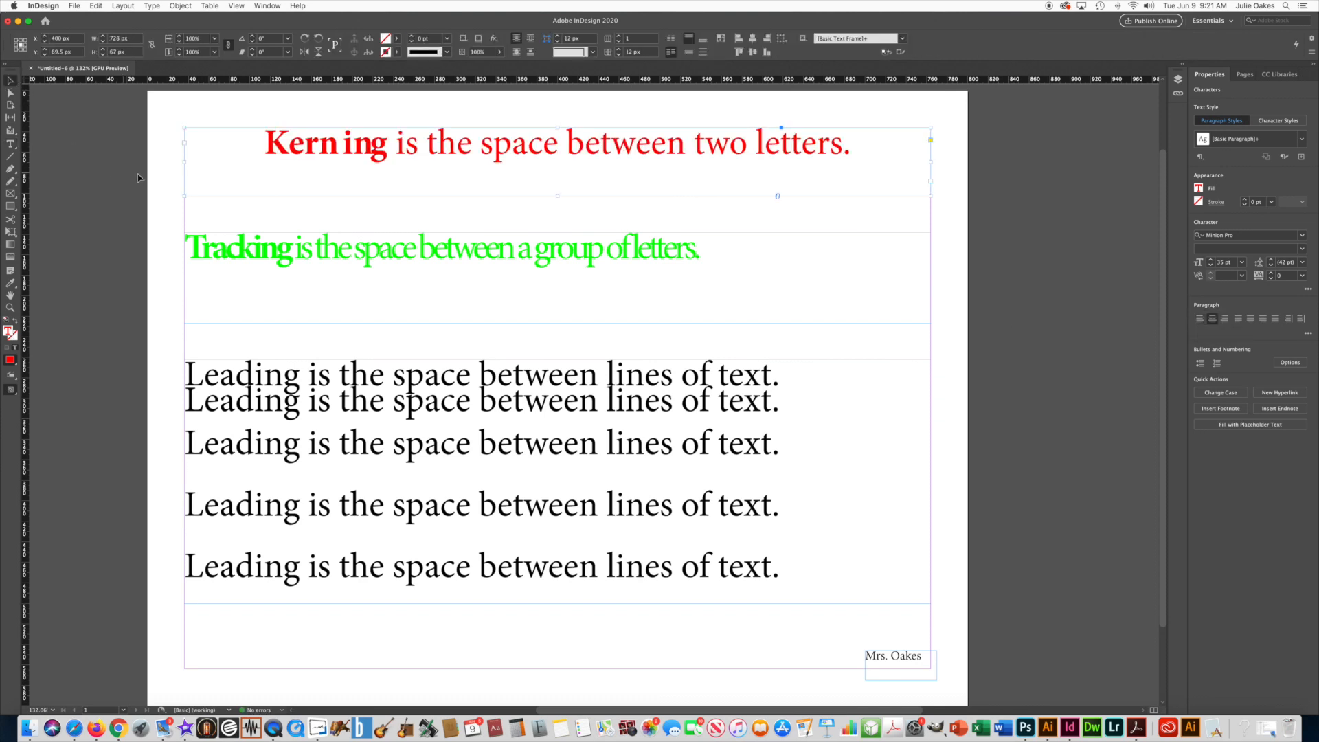
click(138, 177)
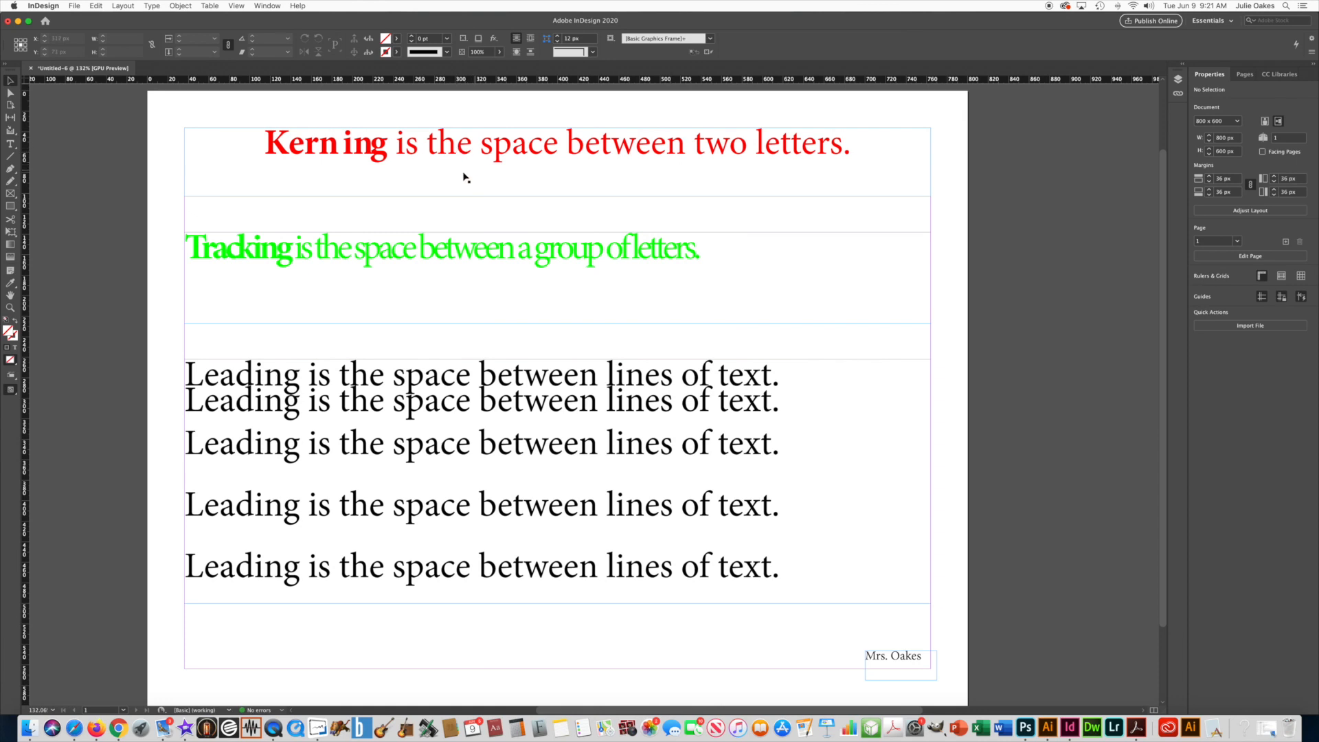
Step: Save the document to the Desktop in InDesign 2020 format, naming it "Assign2-" followed by the author's name
scroll(461, 176, up, 1)
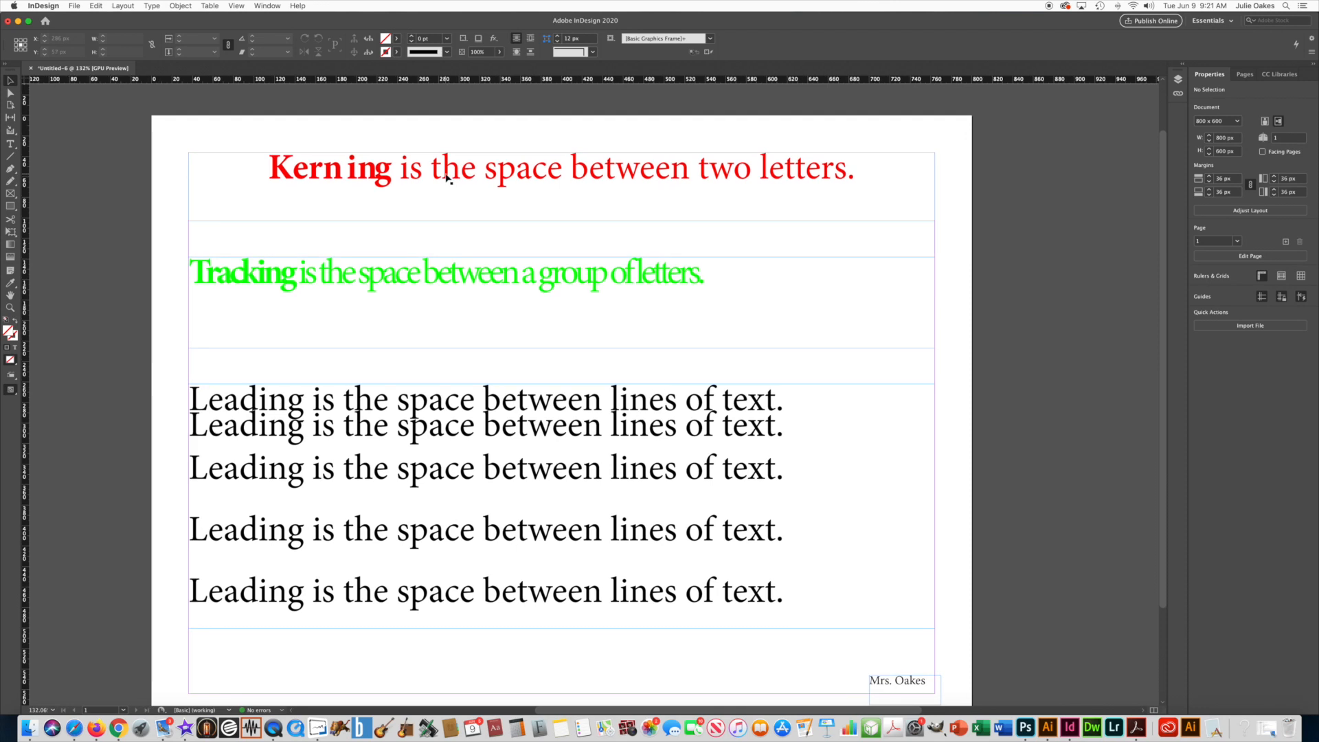
click(74, 5)
click(92, 83)
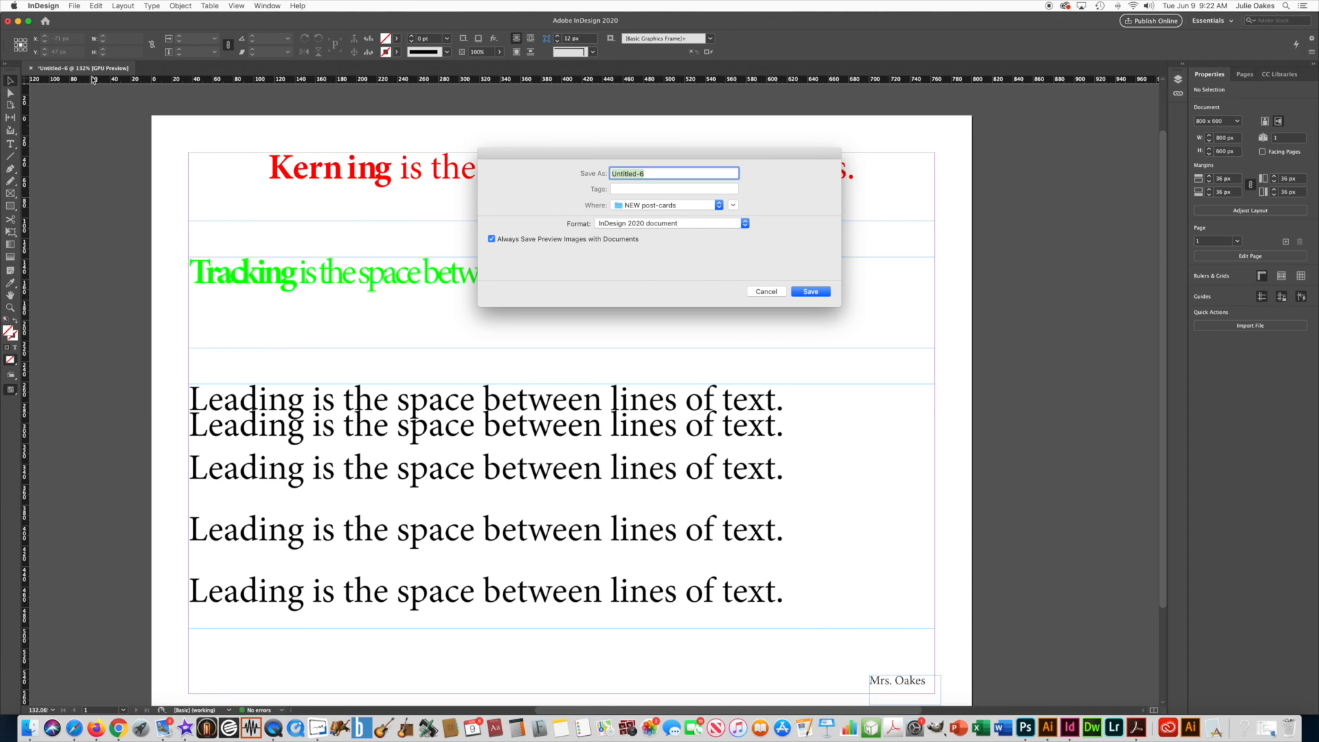
text(Assign2-MrsOakes)
click(661, 206)
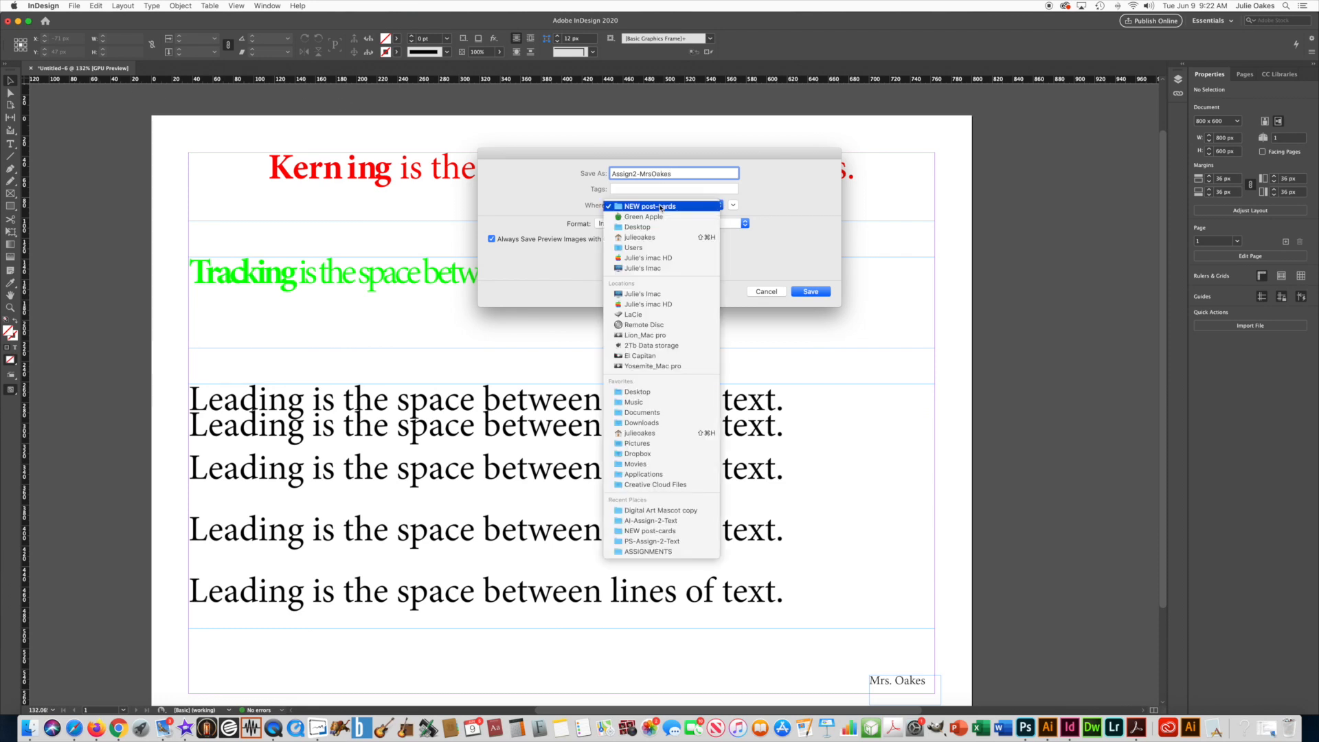
click(657, 228)
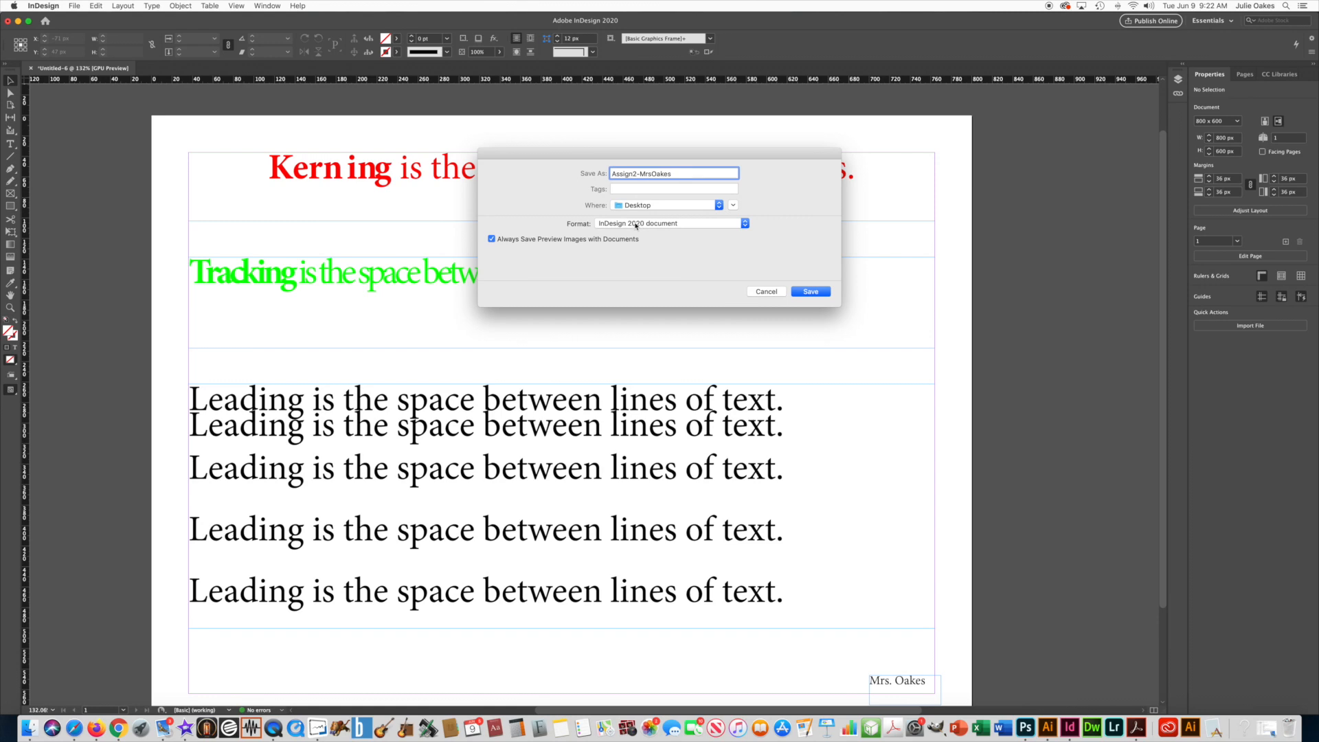
click(809, 294)
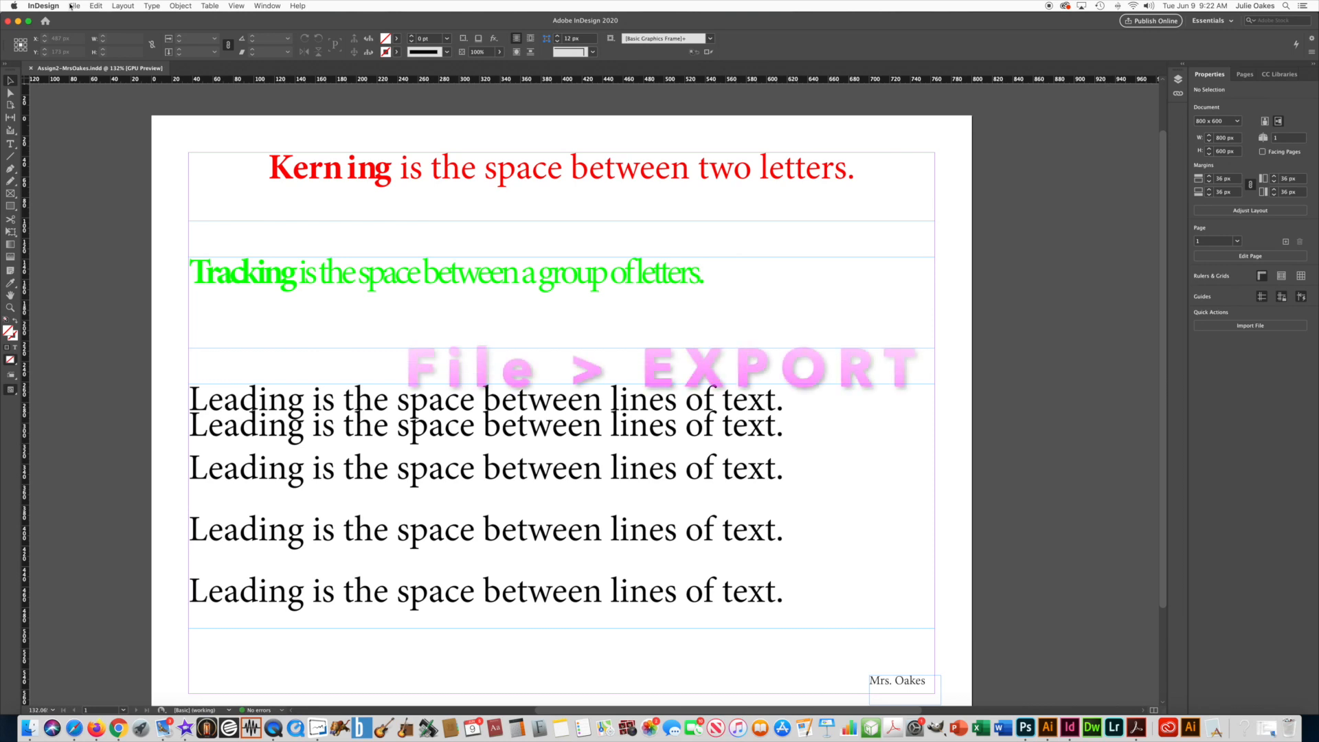
Step: Export all spreads to the Desktop as a JPEG with a .jpg file name, at maximum quality and 150 ppi
click(72, 6)
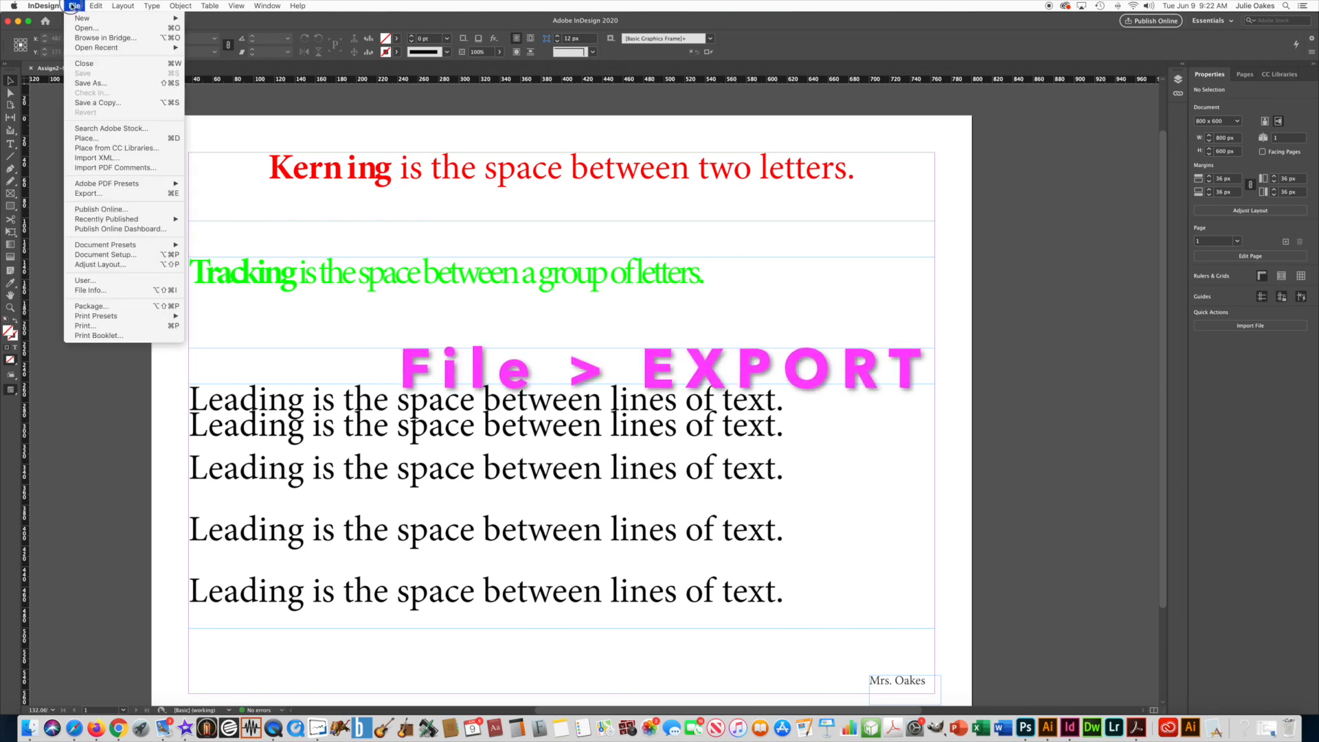
click(95, 195)
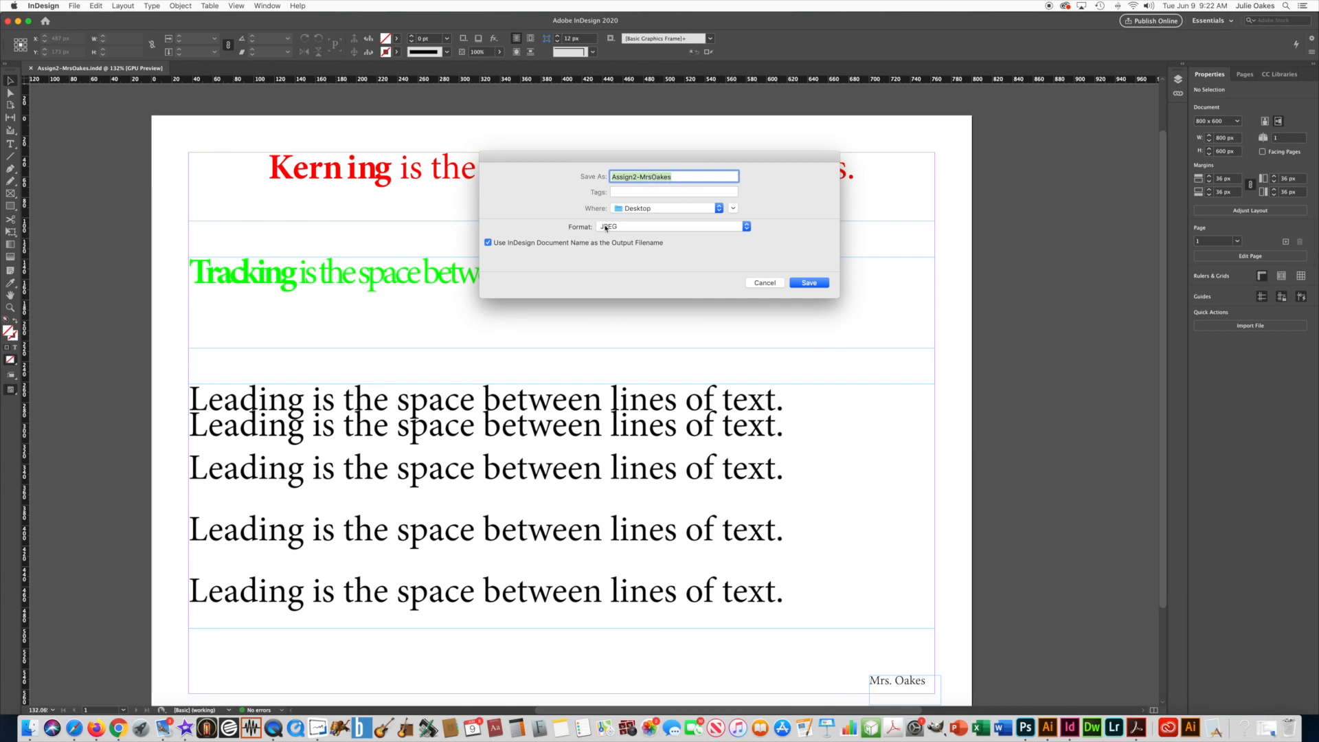
click(616, 230)
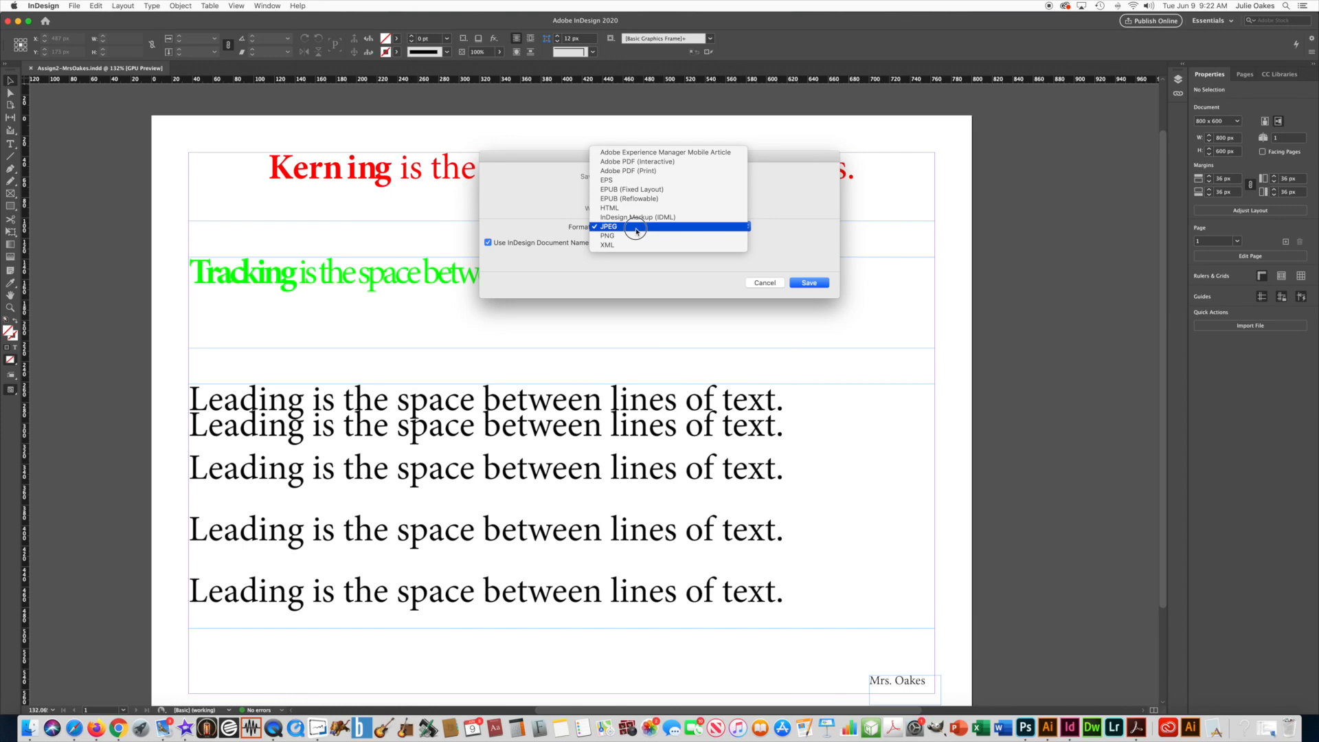
click(636, 229)
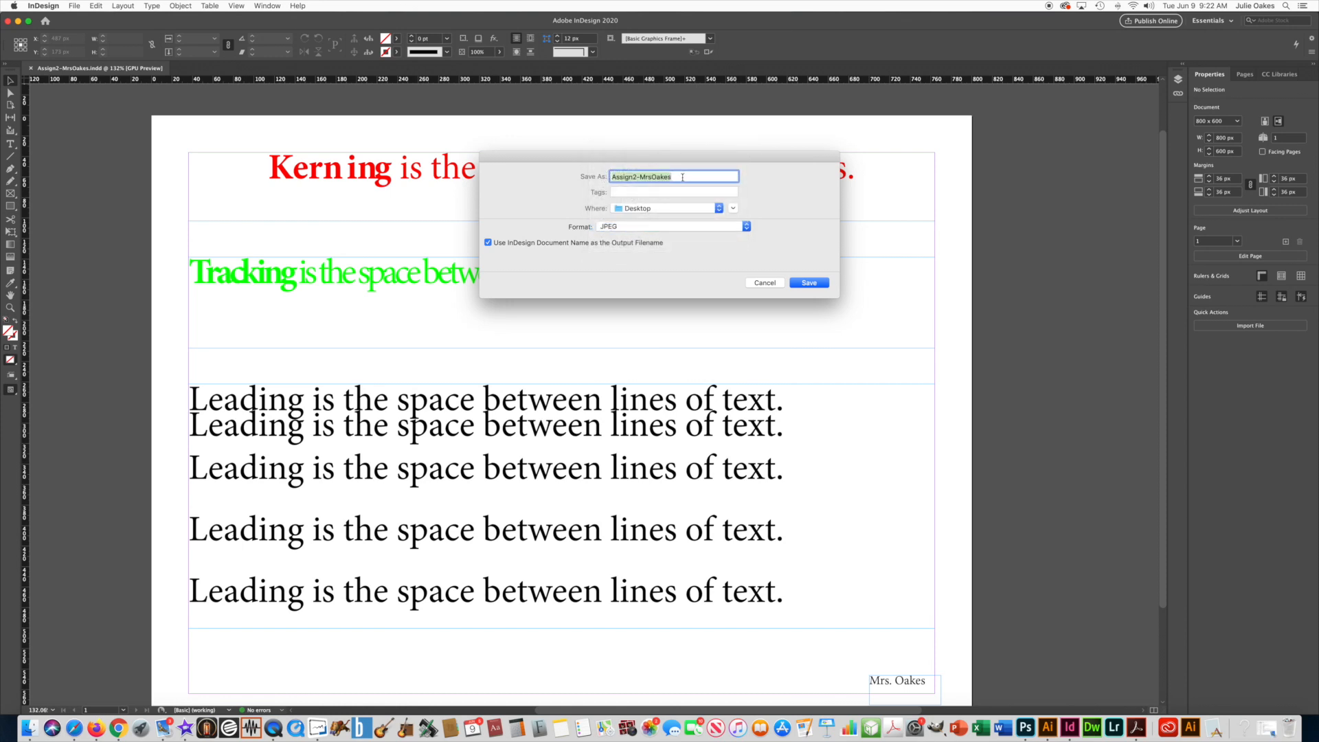
click(698, 177)
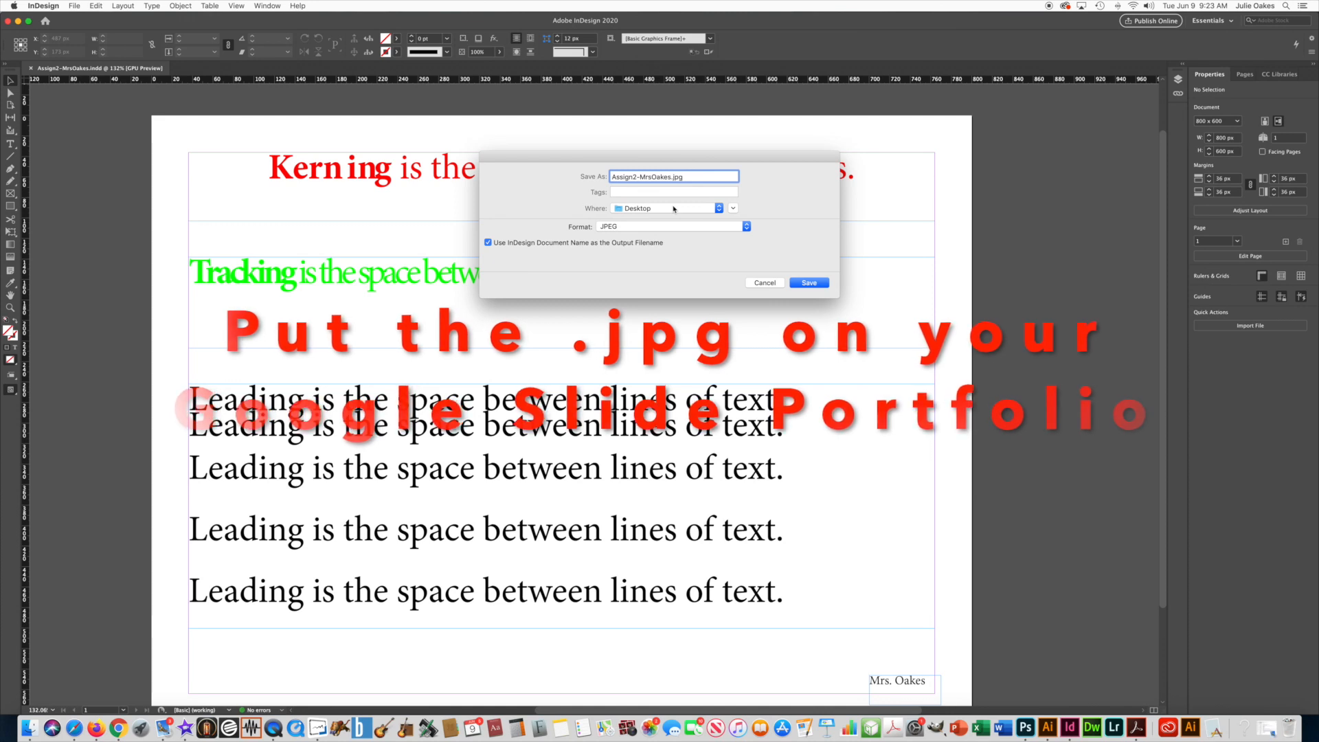
click(810, 283)
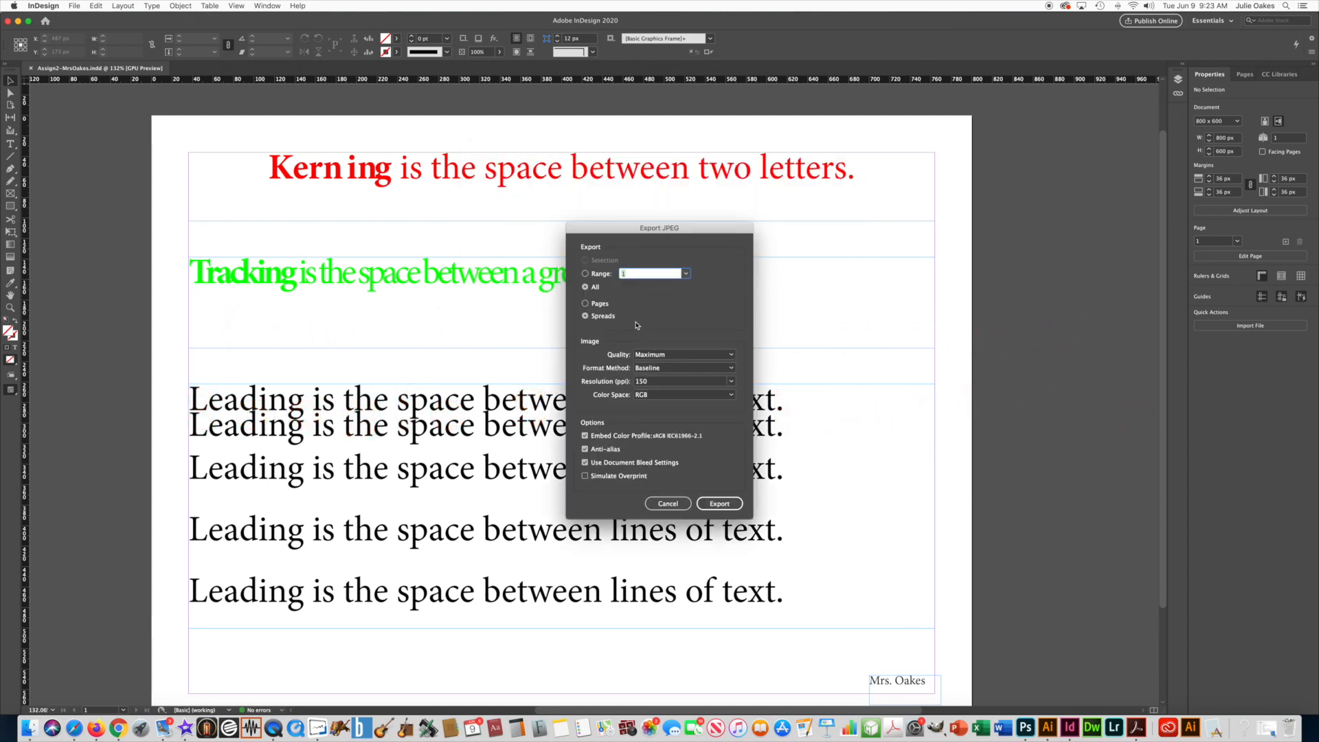
click(732, 510)
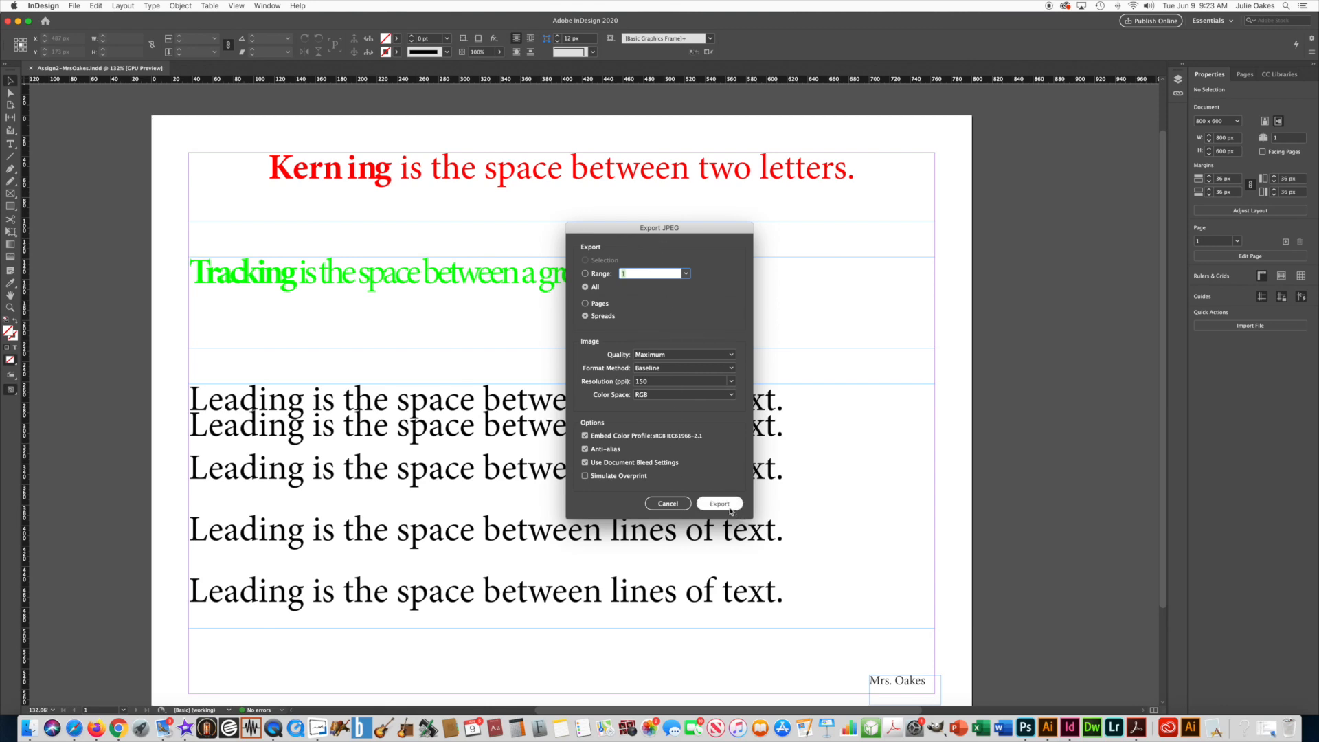